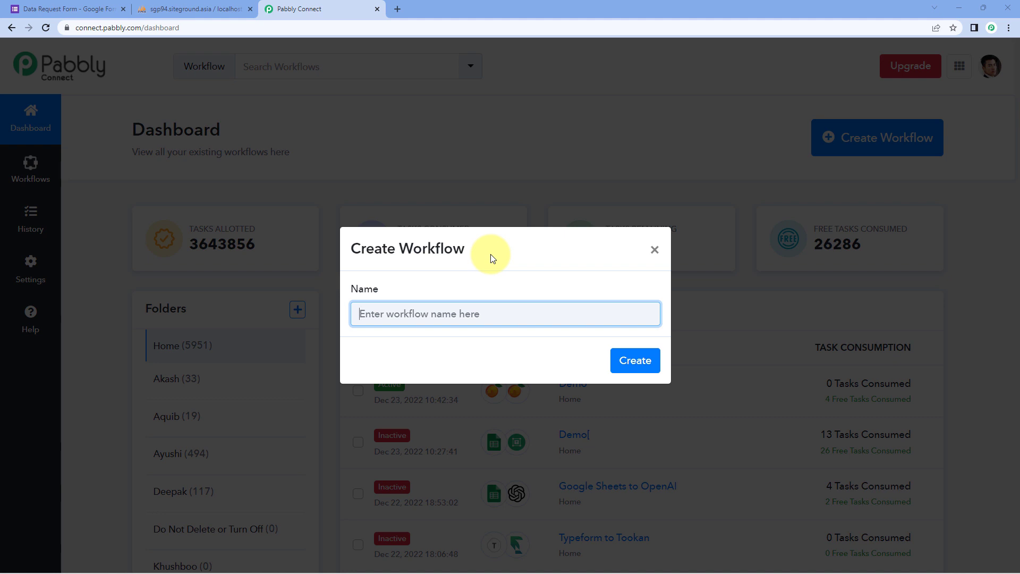
Create the workflow 'Google Forms to MySQL to Gmail', expand its trigger step, and view the Data Request Form.
type("Google Forms to MySQL to Gmail")
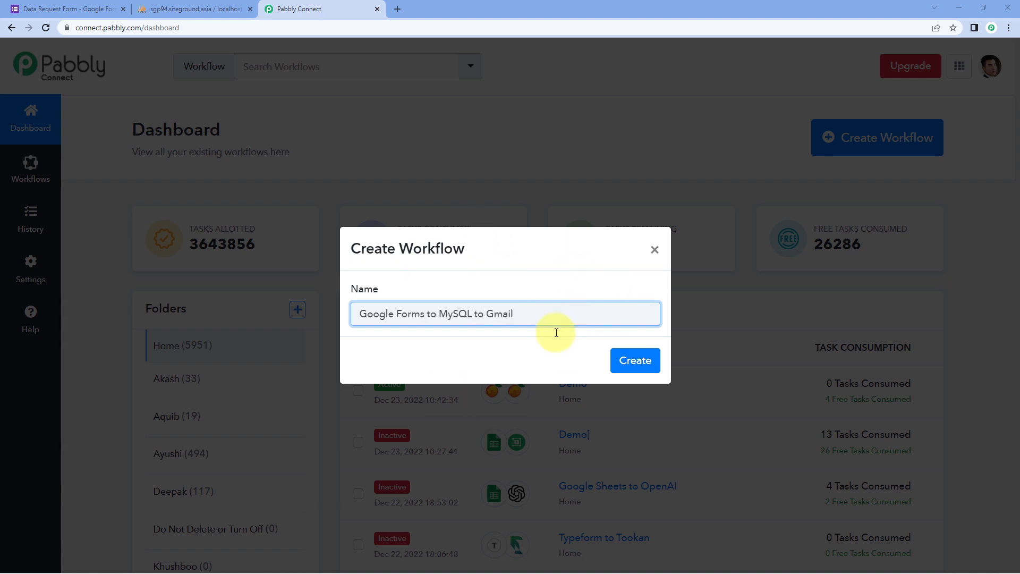
left_click(638, 366)
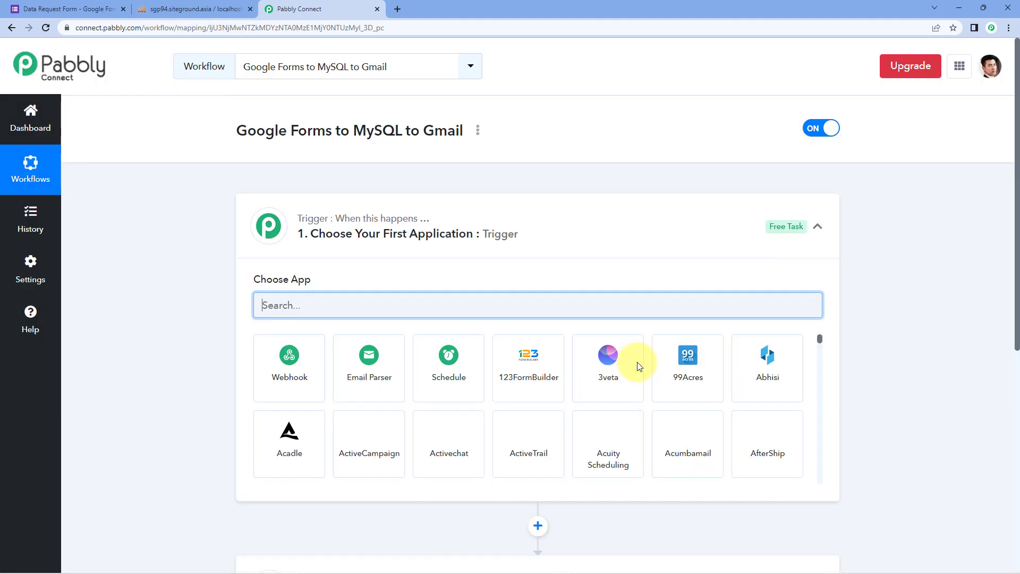
left_click(553, 221)
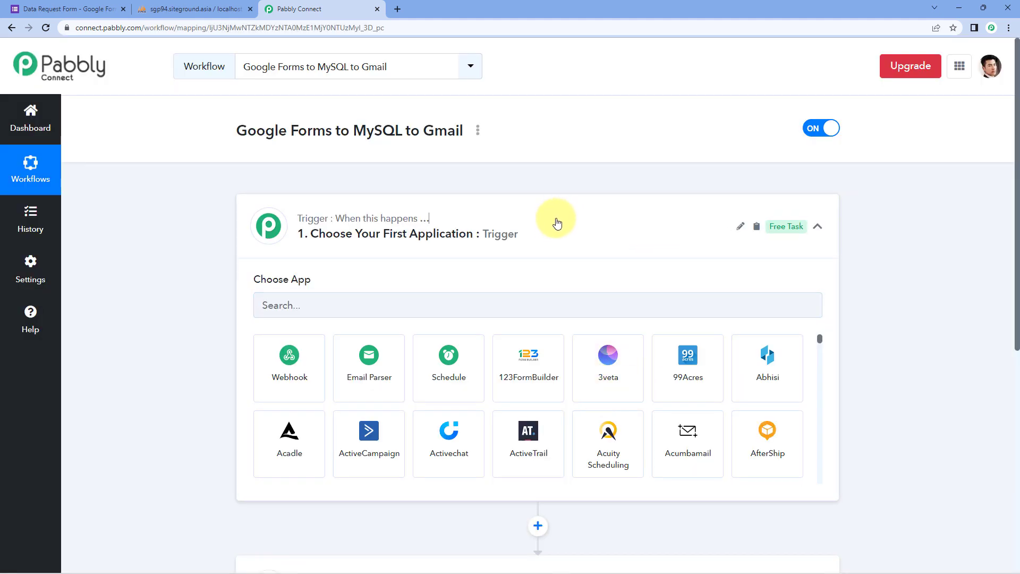
scroll(207, 184, "down", 1)
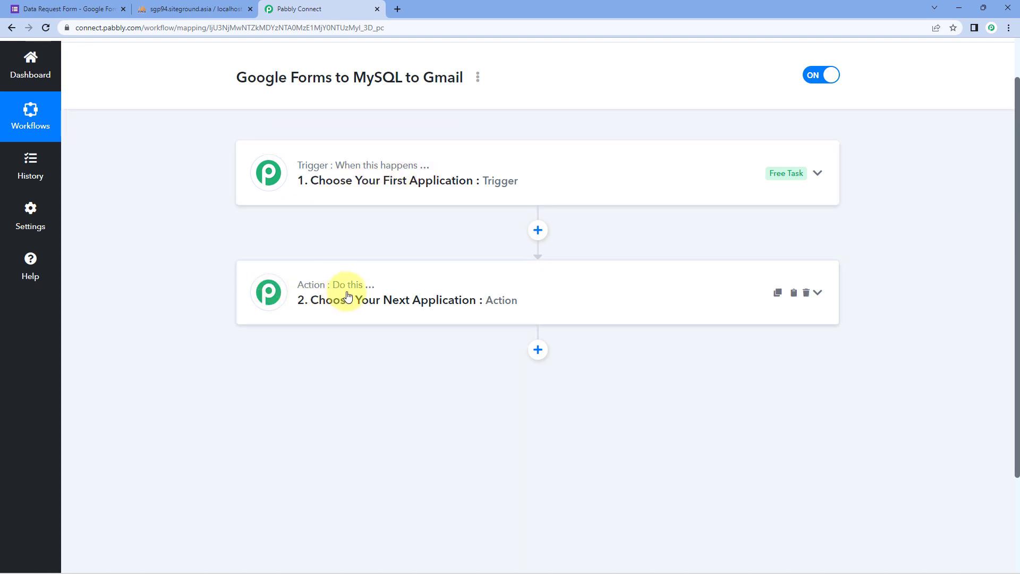
left_click(467, 171)
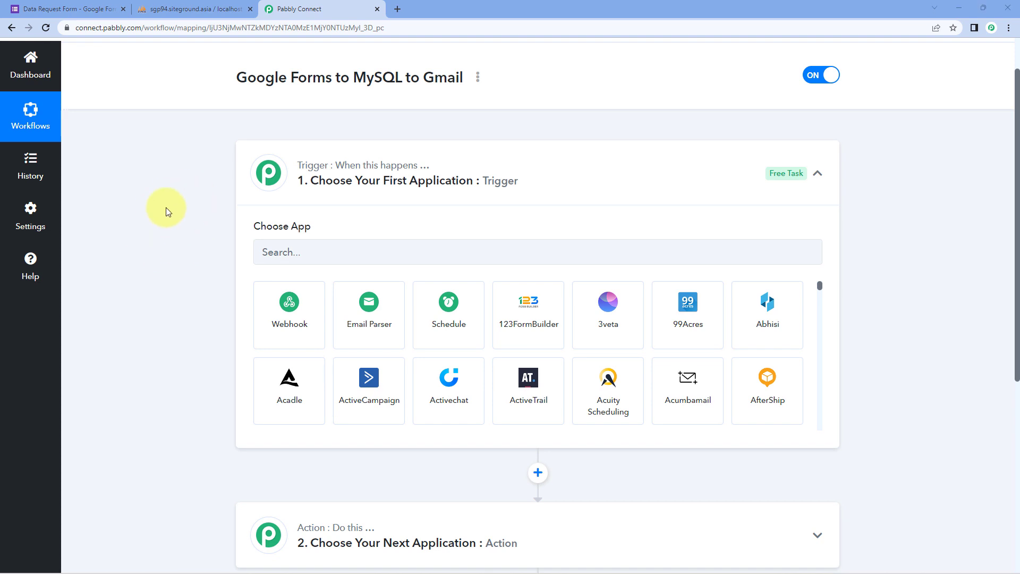
left_click(69, 9)
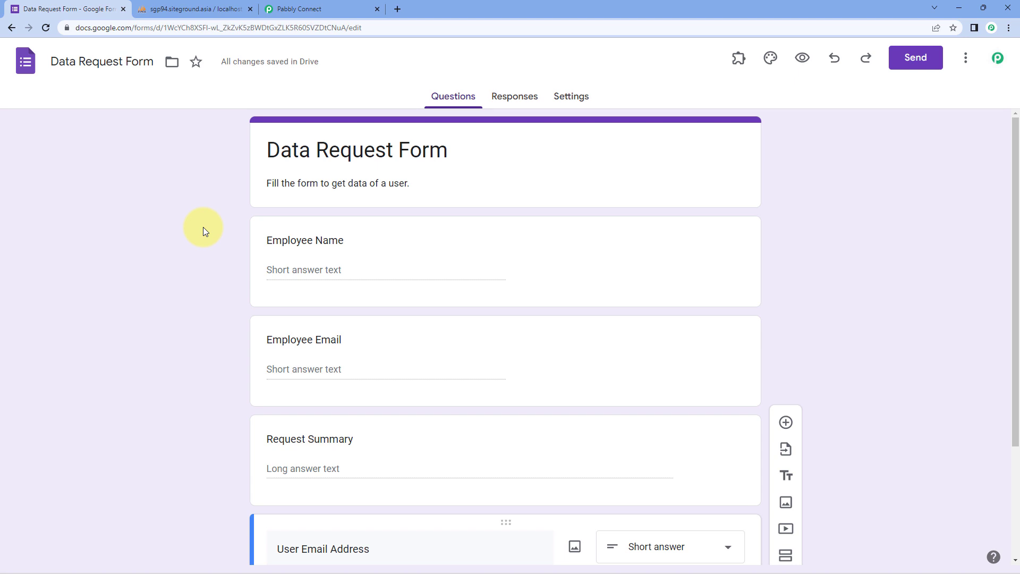
Review the Data Request Form's questions alongside the Pabbly Connect workflow.
scroll(266, 218, "down", 2)
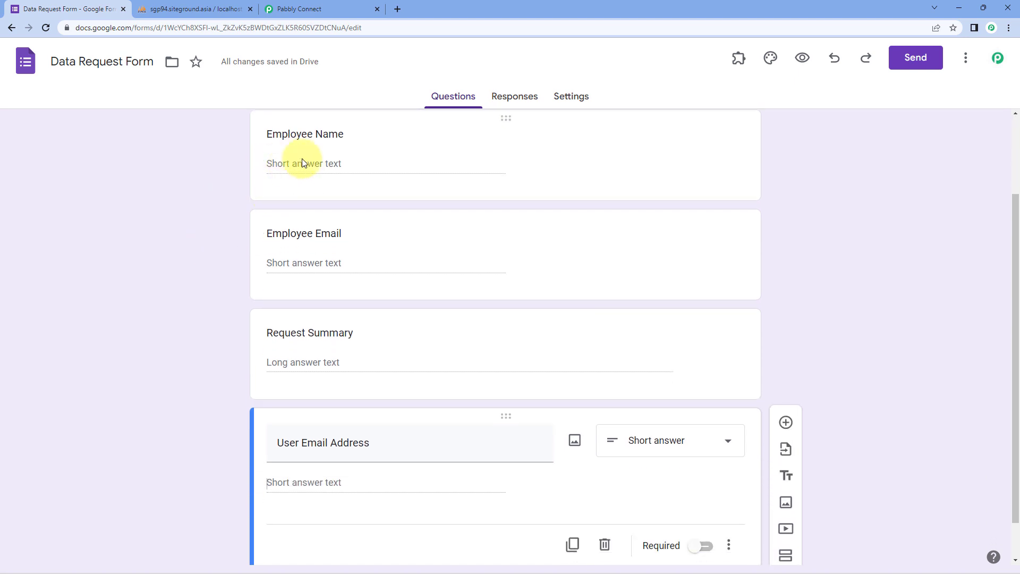
scroll(314, 270, "down", 1)
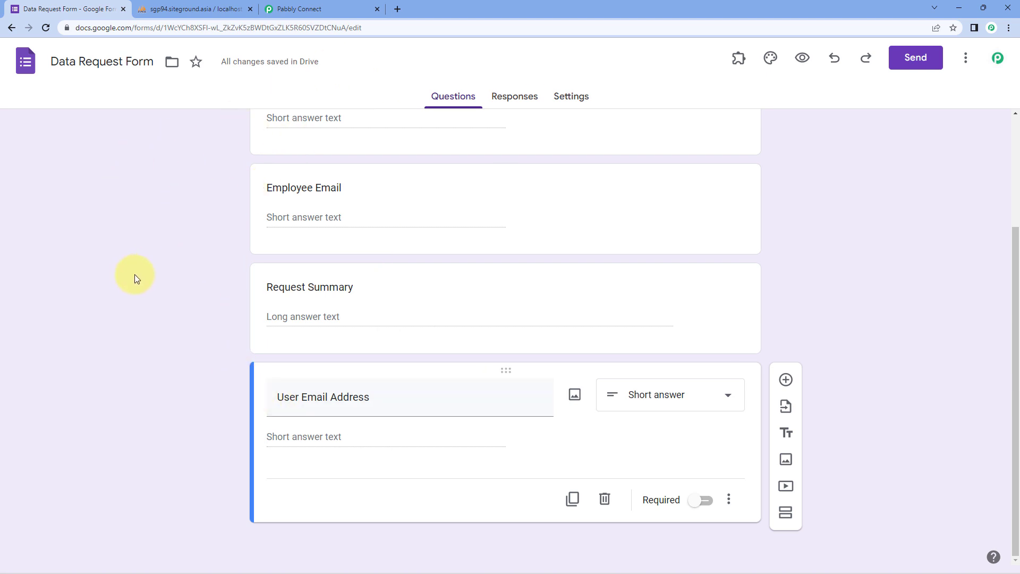
left_click(294, 8)
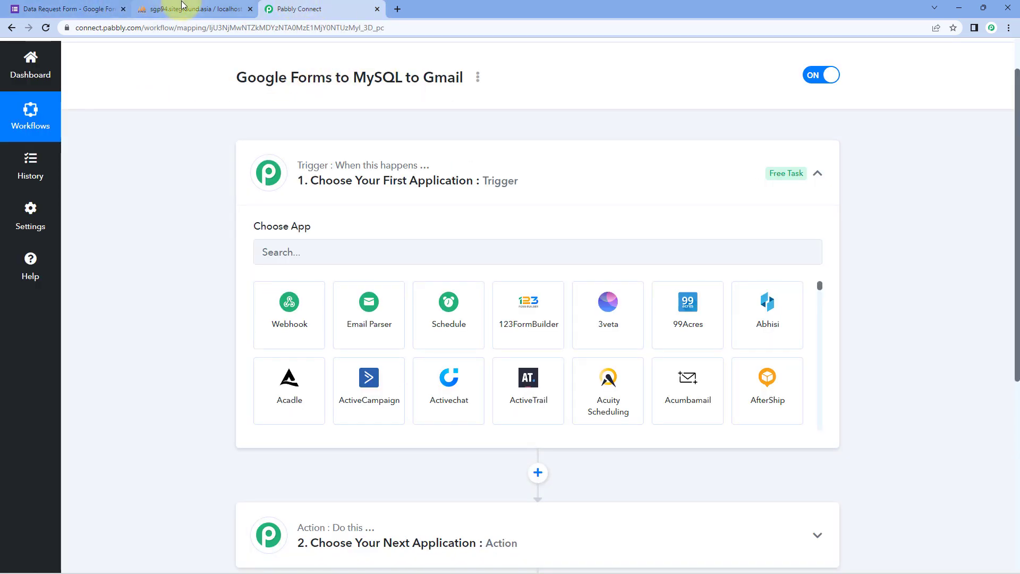
left_click(53, 6)
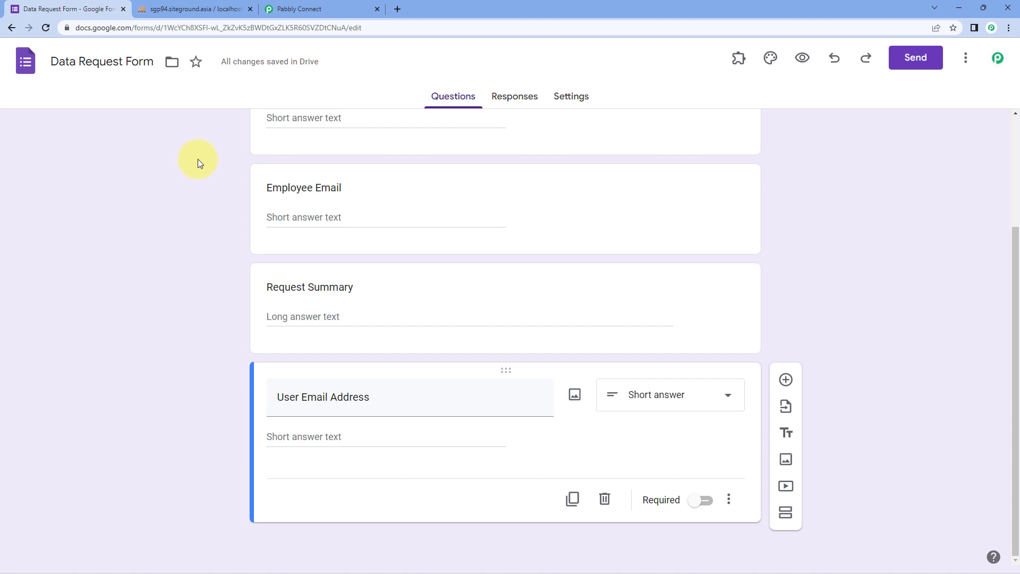
Inspect phpMyAdmin's CustomerData table, recheck the form, and return to the trigger setup.
left_click(175, 9)
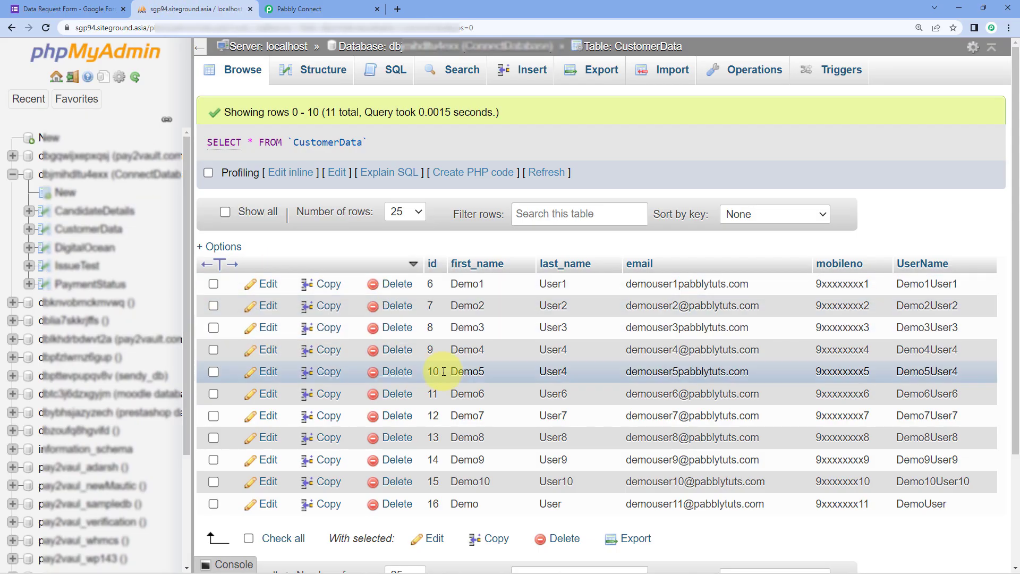
scroll(443, 372, "down", 1)
scroll(442, 371, "up", 1)
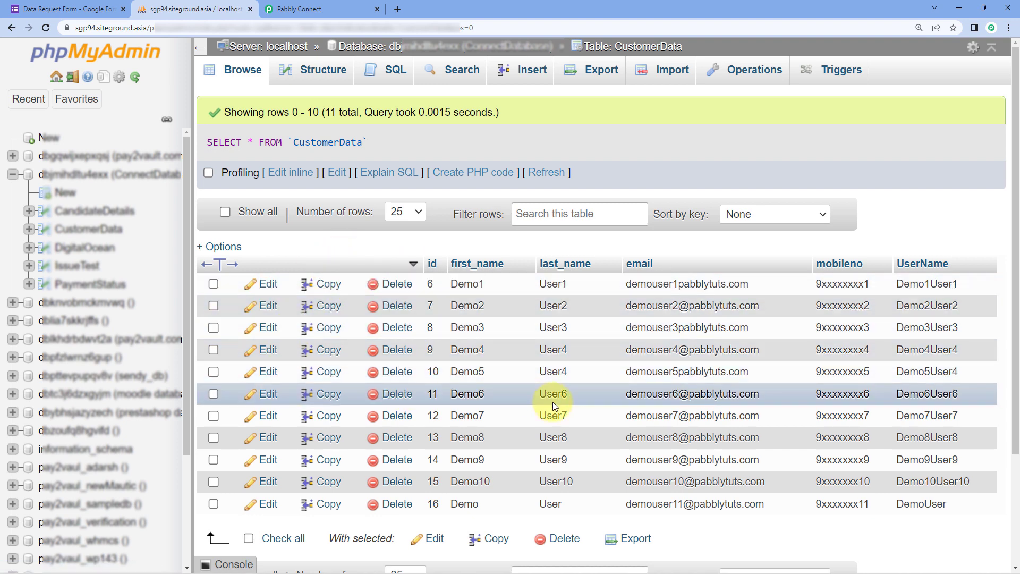
left_click(32, 9)
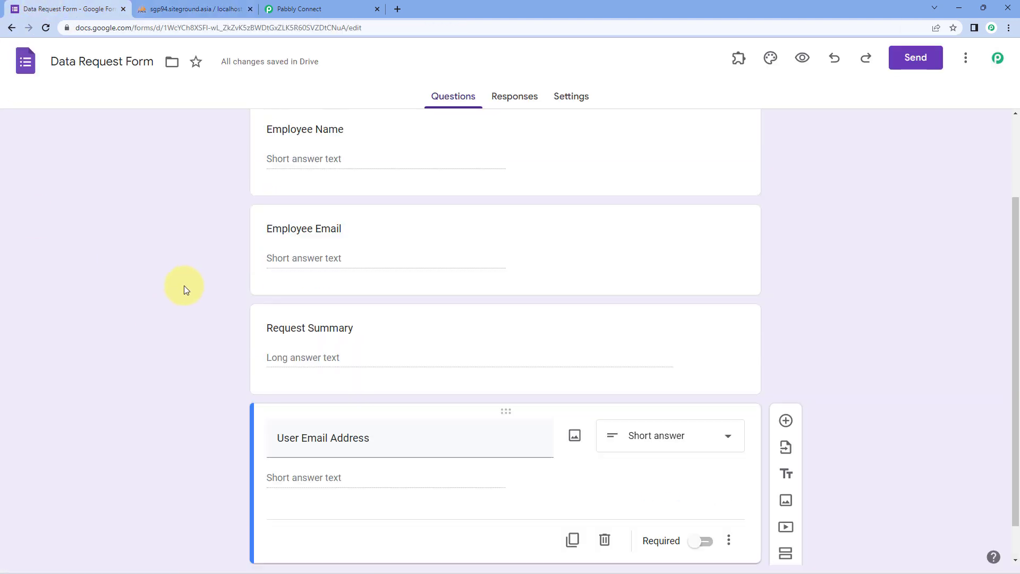
scroll(298, 320, "up", 1)
left_click(276, 9)
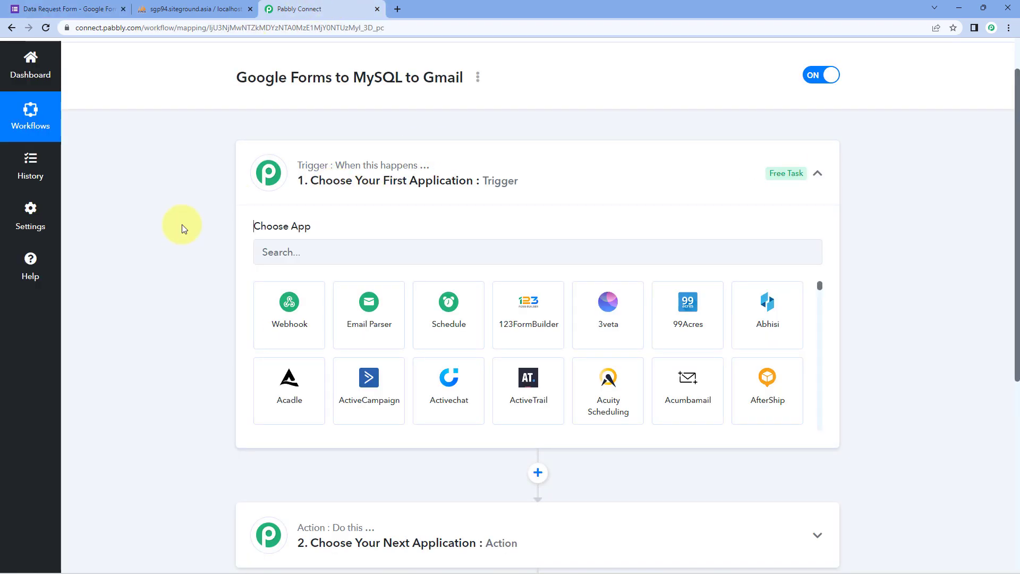
left_click(72, 5)
scroll(183, 223, "up", 1)
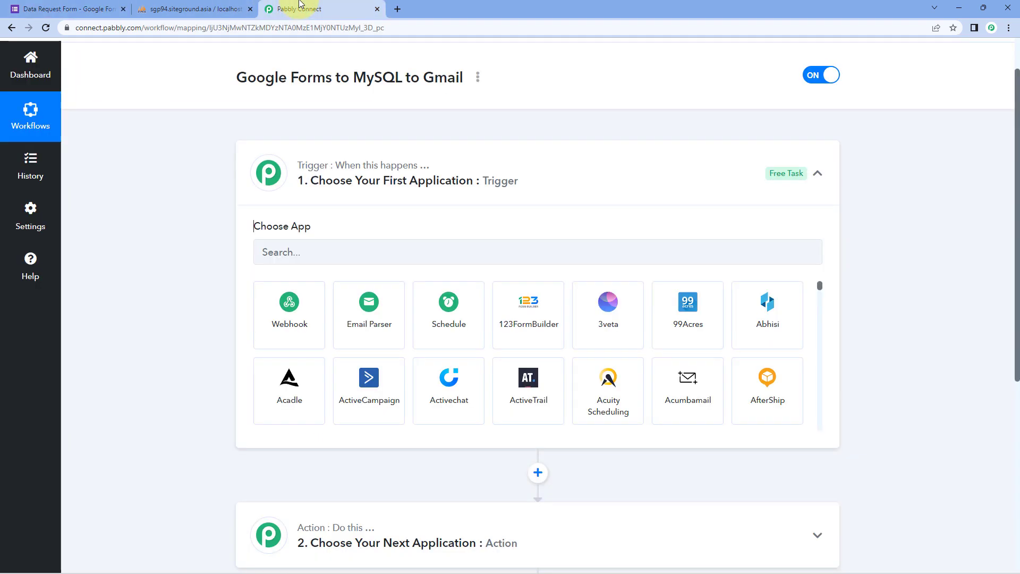
left_click(295, 9)
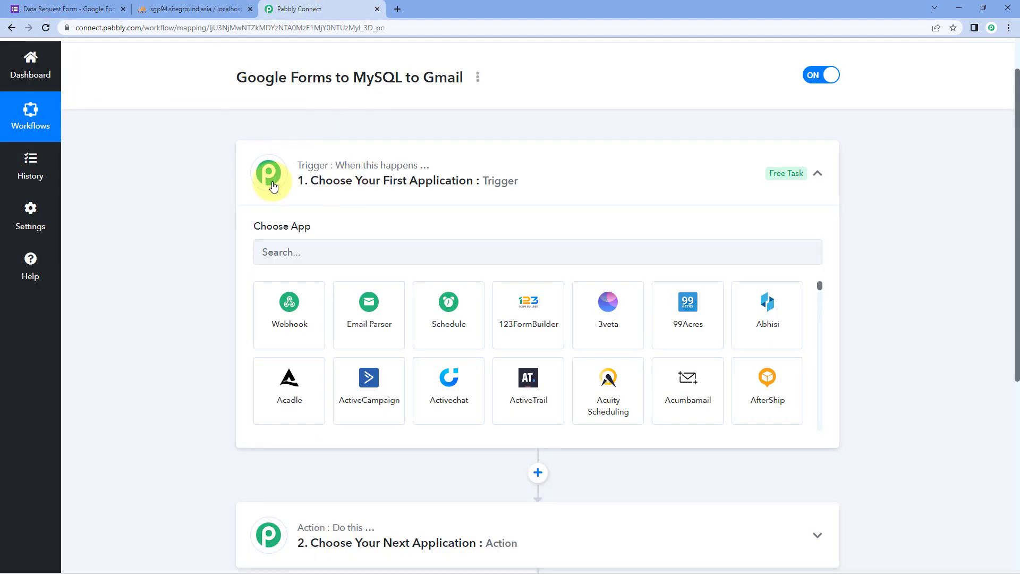
Set the trigger app to Google Forms with the New Response Received event.
left_click(334, 247)
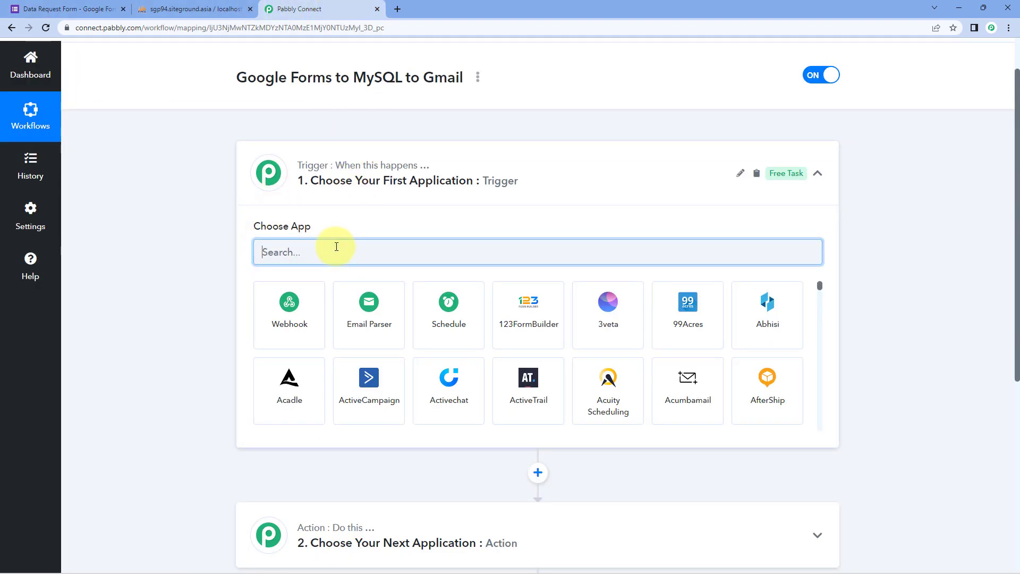
type("Google Forms")
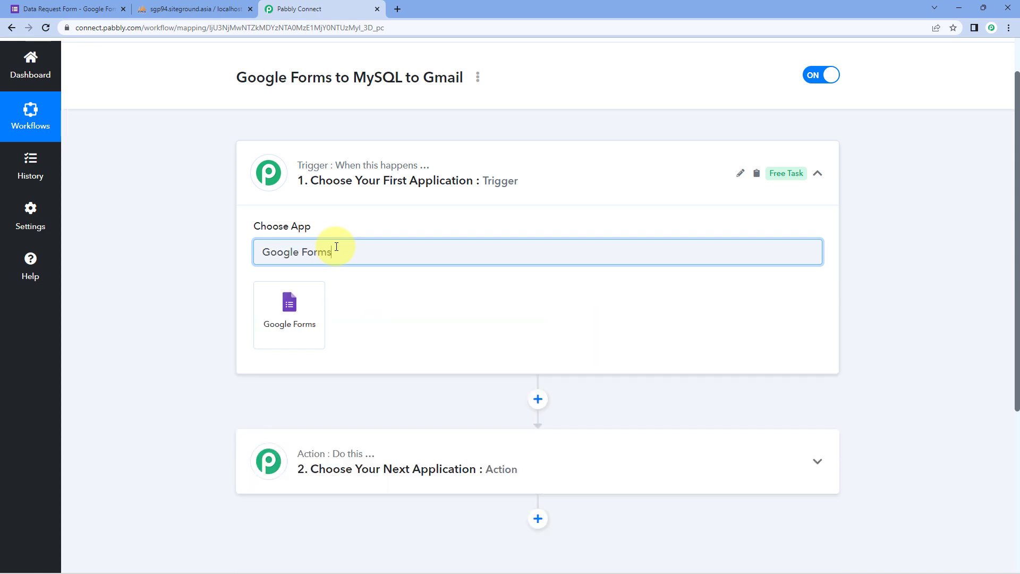
left_click(304, 307)
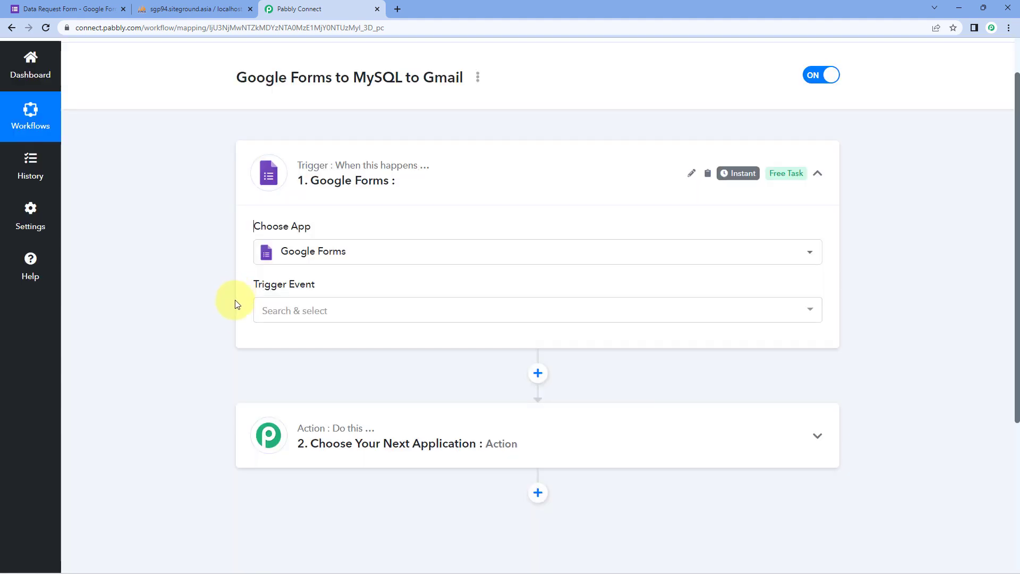
left_click(342, 315)
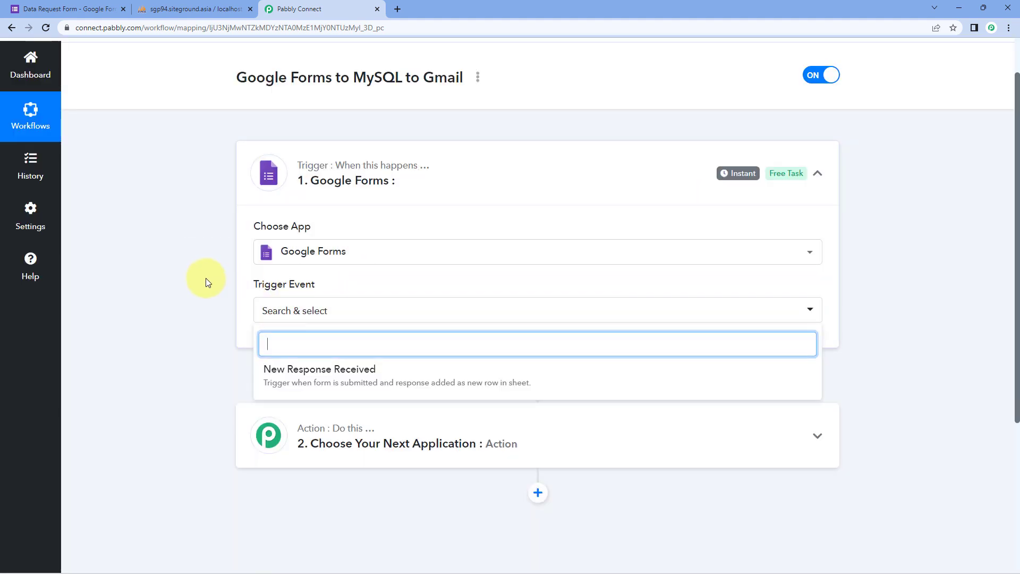
scroll(205, 277, "down", 2)
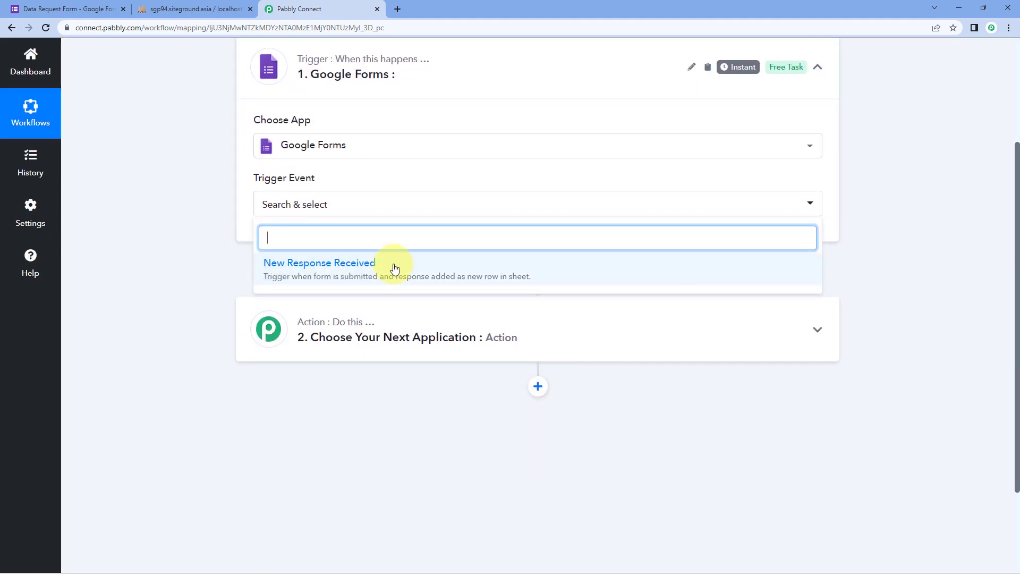
left_click(393, 267)
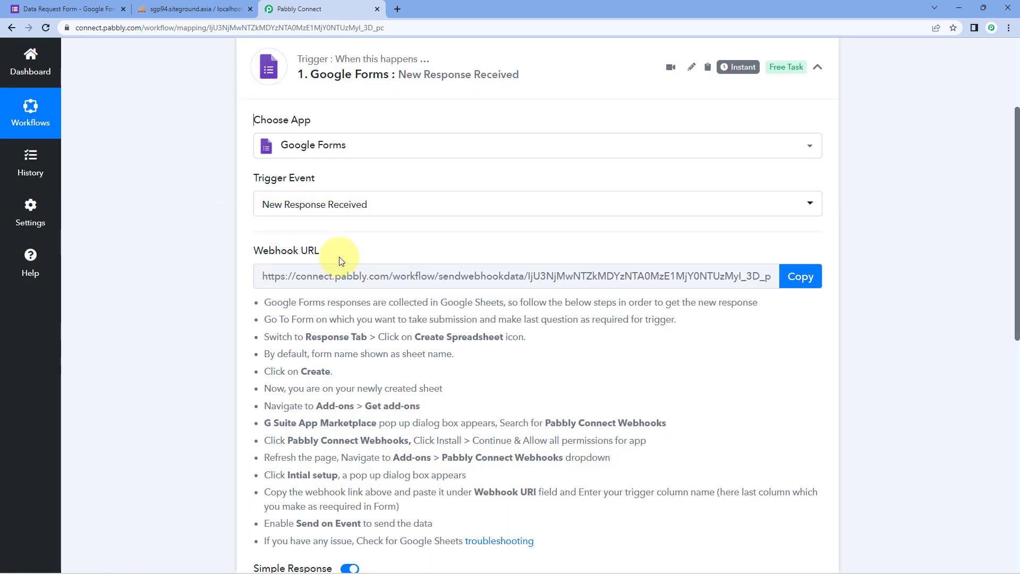
Read through the trigger's setup instructions and copy the webhook URL.
left_click(73, 5)
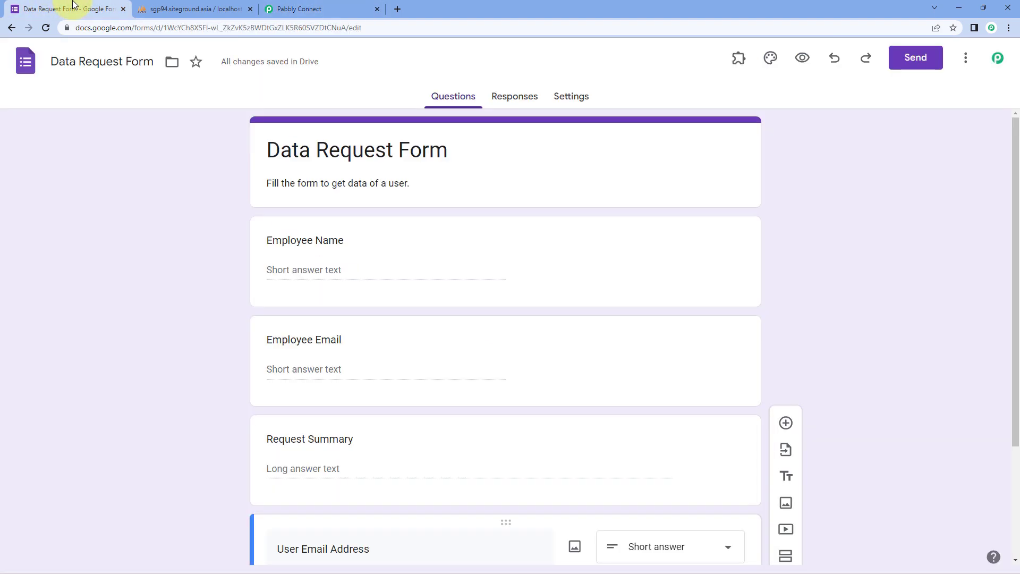
left_click(298, 8)
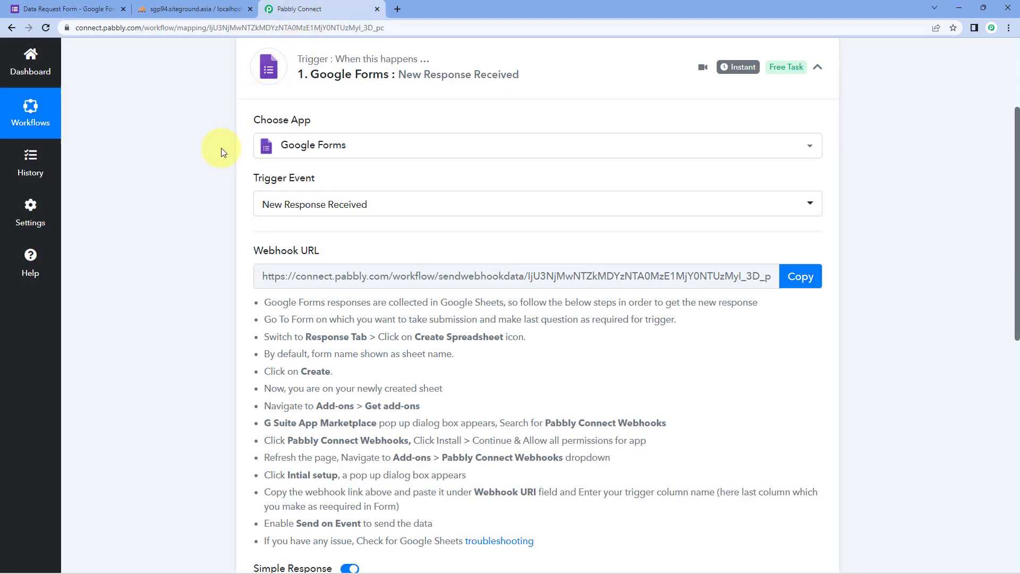
left_click(69, 8)
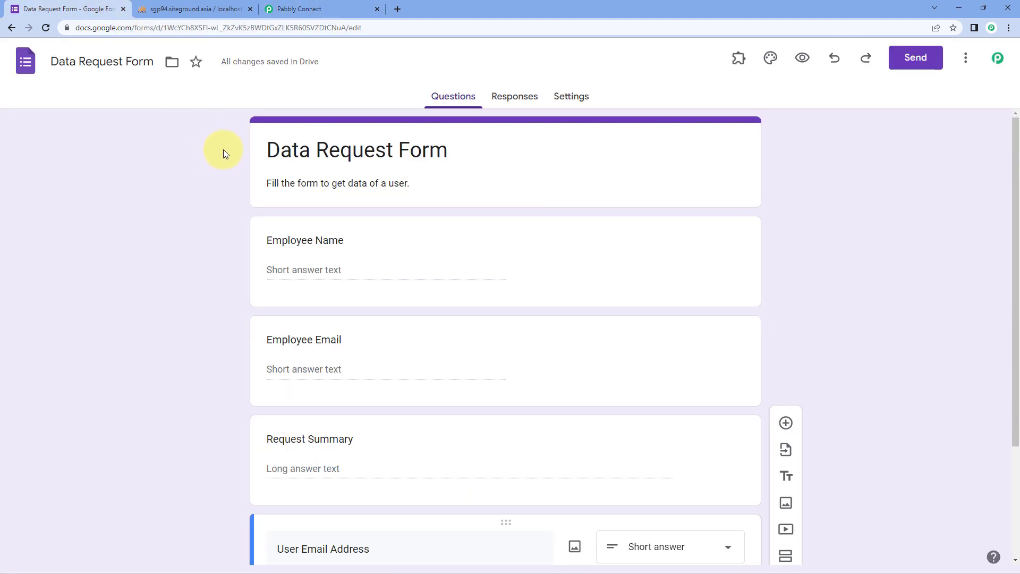
left_click(296, 9)
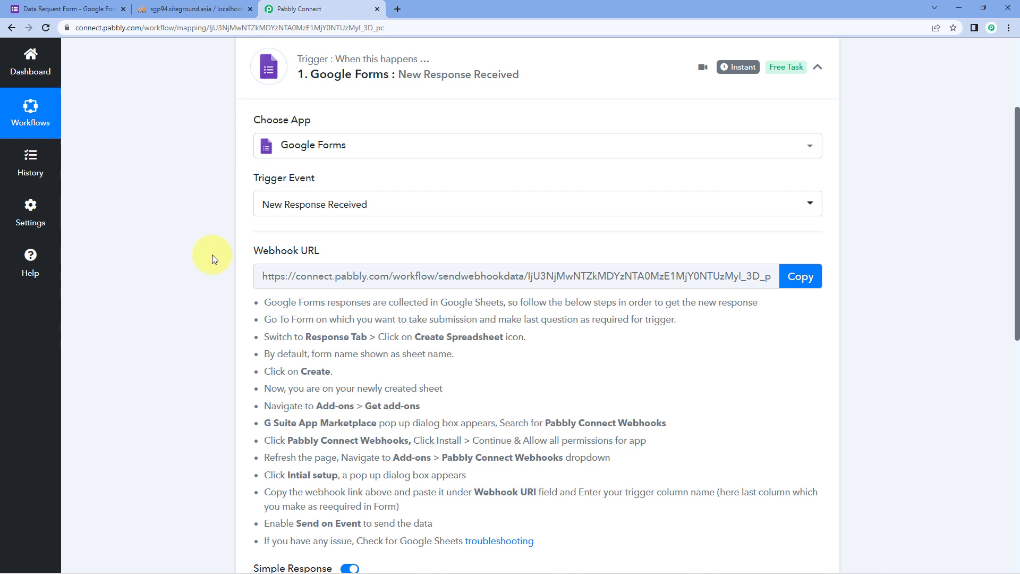
scroll(213, 258, "down", 2)
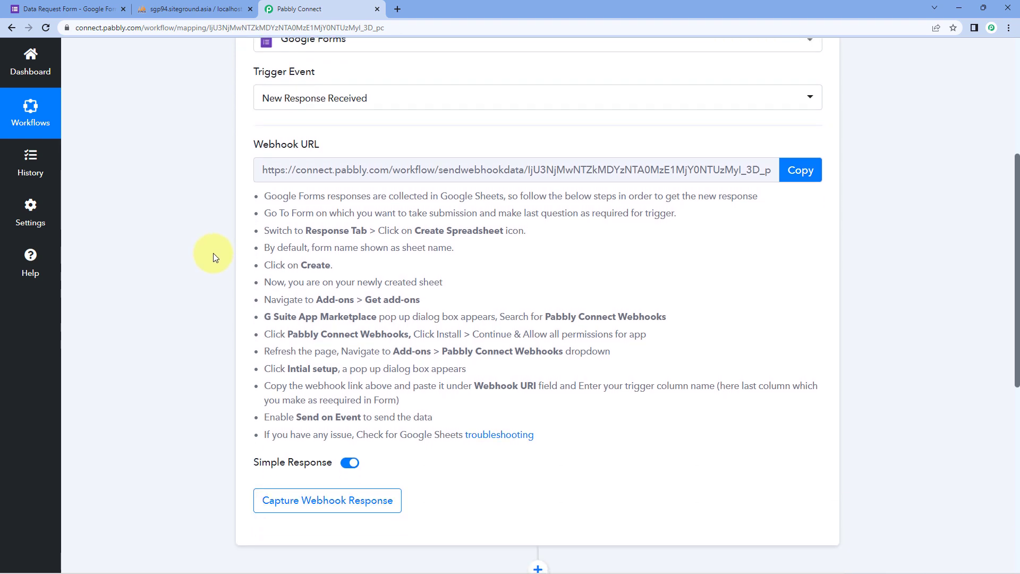
left_click_drag(259, 196, 542, 440)
left_click(549, 420)
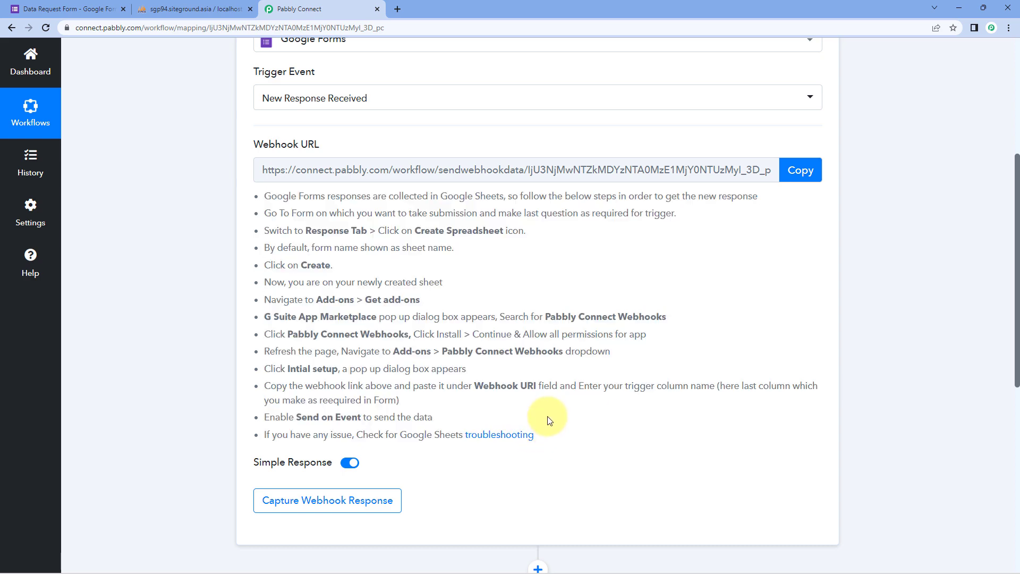
left_click(801, 170)
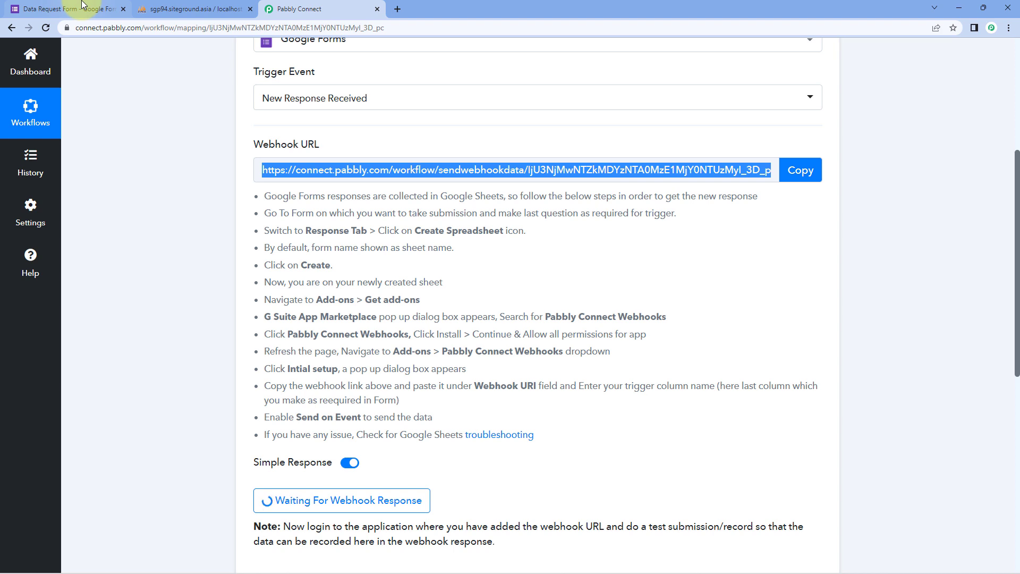
left_click(80, 7)
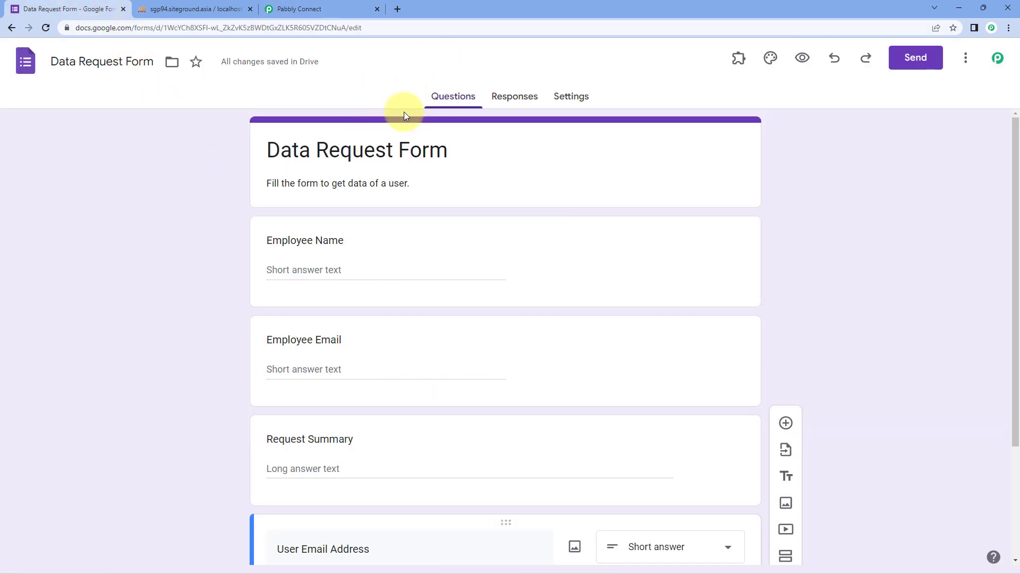
Send the form's responses to a newly created spreadsheet, Data Request Form (Responses).
left_click(512, 101)
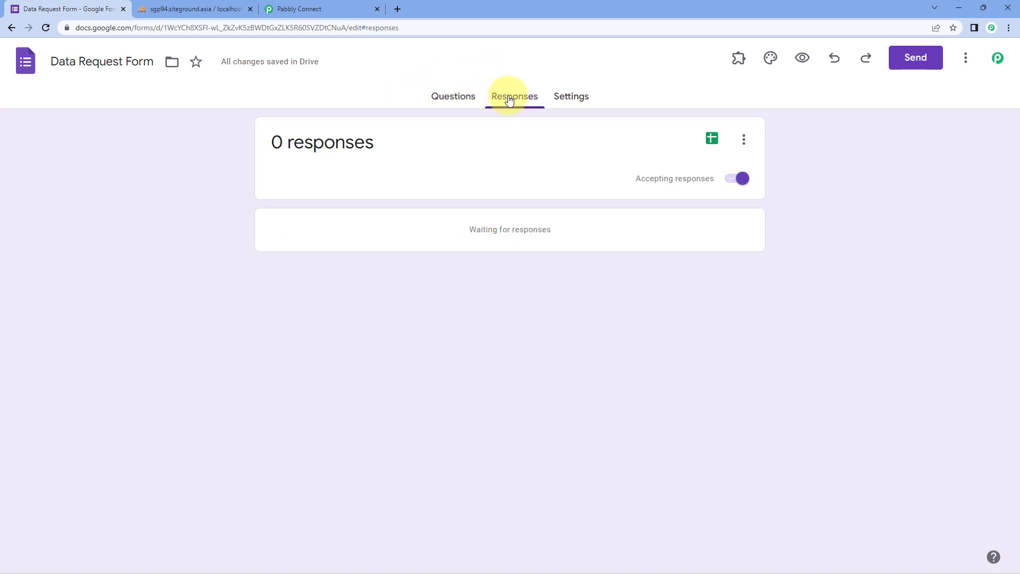
left_click(713, 139)
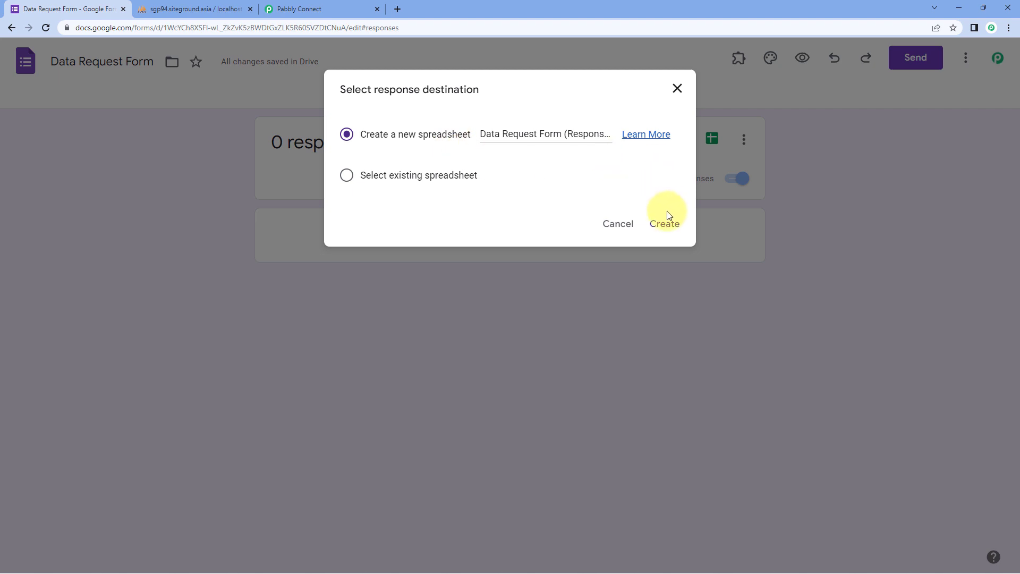
left_click(668, 225)
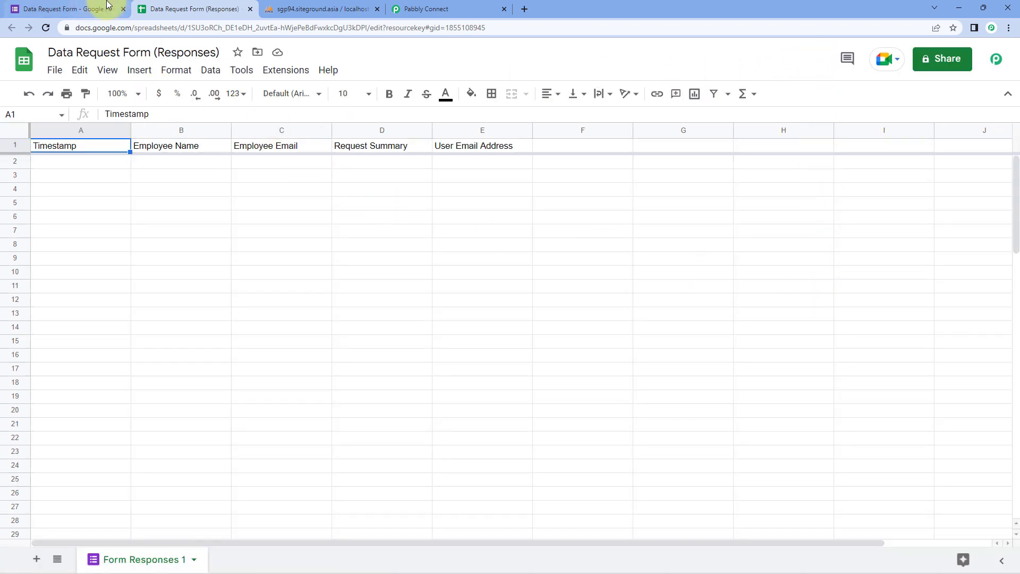
left_click(56, 8)
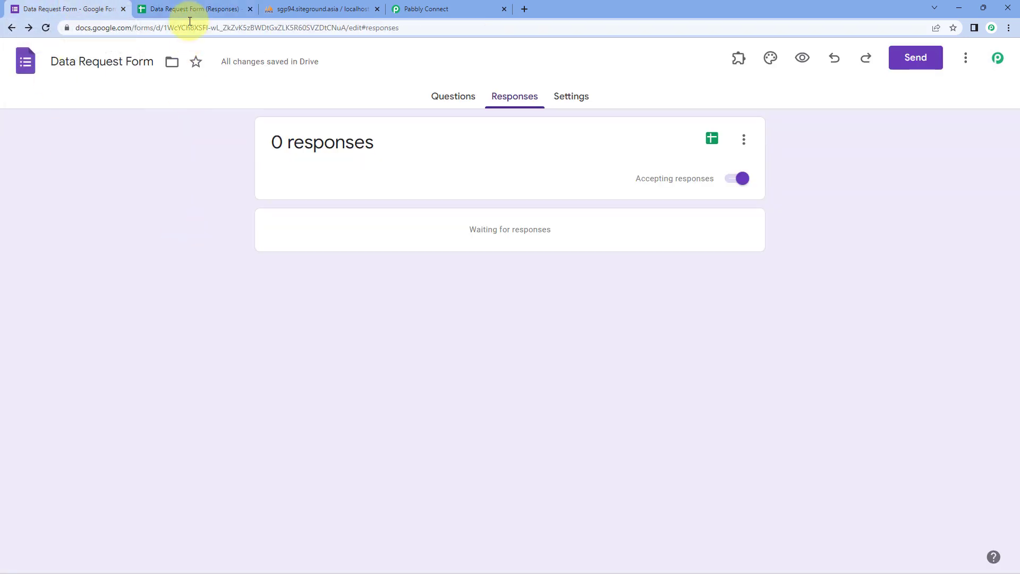
Open the add-ons marketplace from the response spreadsheet's Extensions menu.
left_click(176, 9)
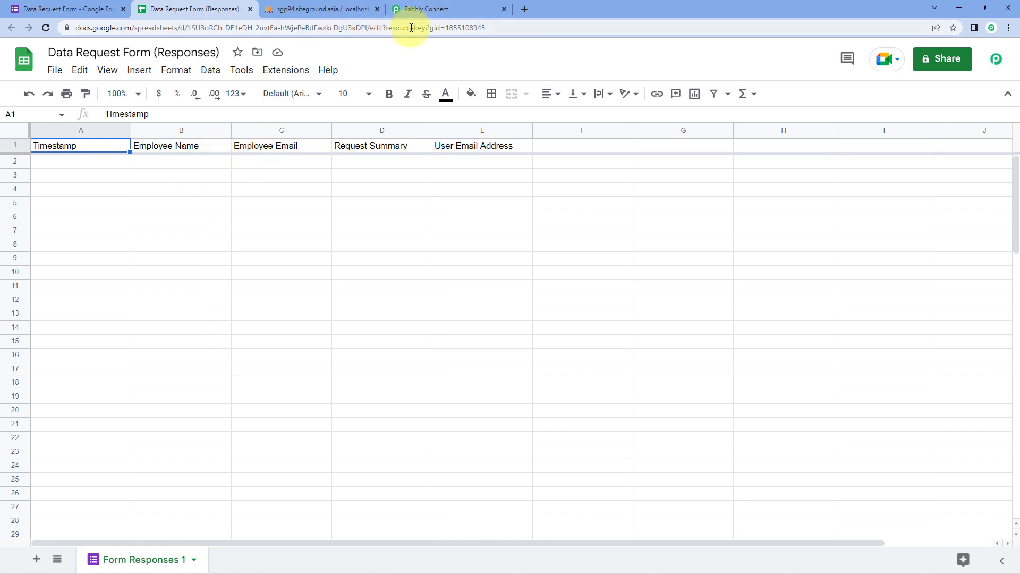
left_click(435, 8)
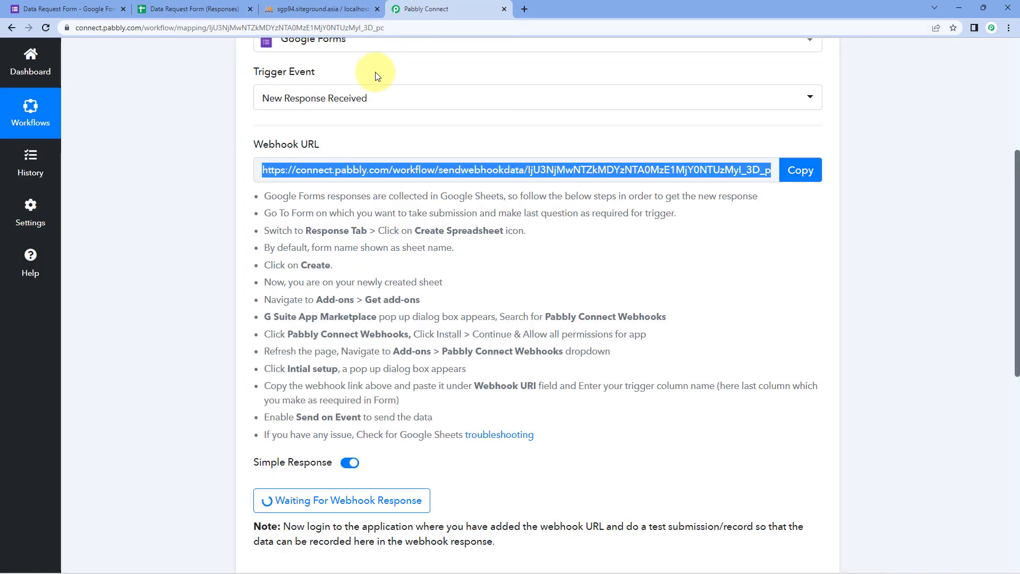
left_click(214, 9)
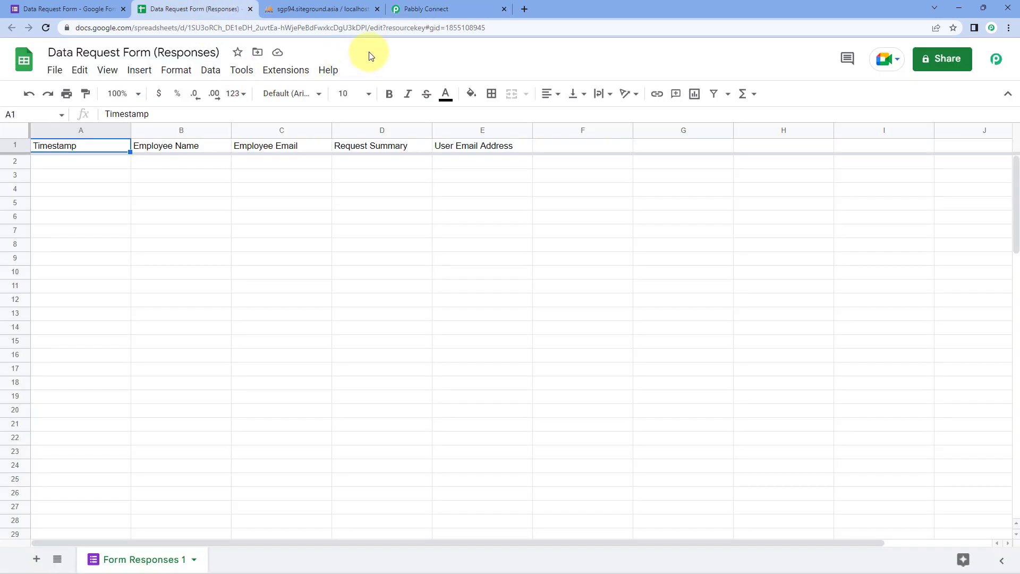
left_click(291, 71)
mouse_move(328, 97)
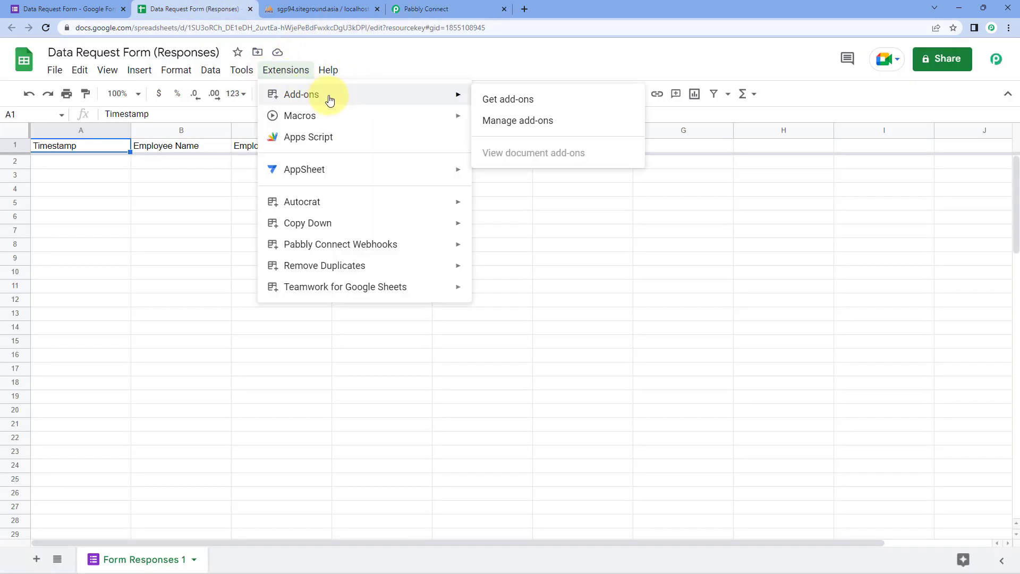
left_click(551, 99)
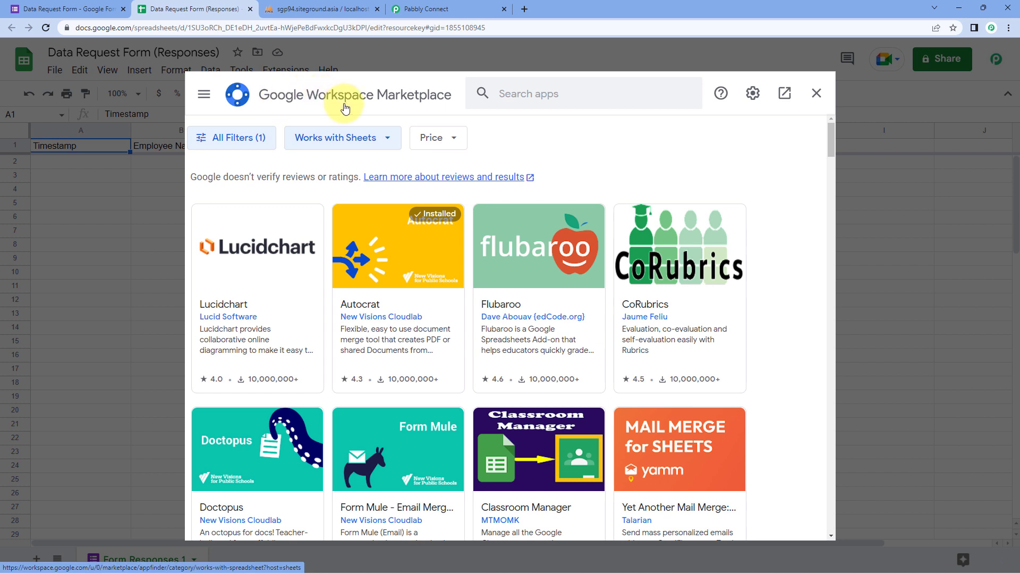
Search 'pabbly', confirm Pabbly Connect Webhooks is installed, then reload the spreadsheet.
left_click(506, 96)
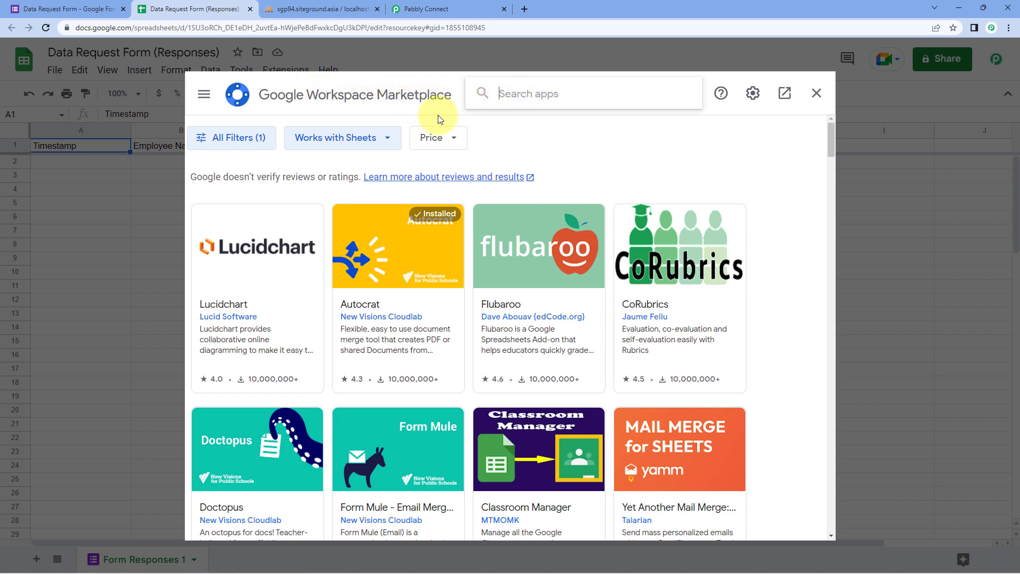
type("pabbly")
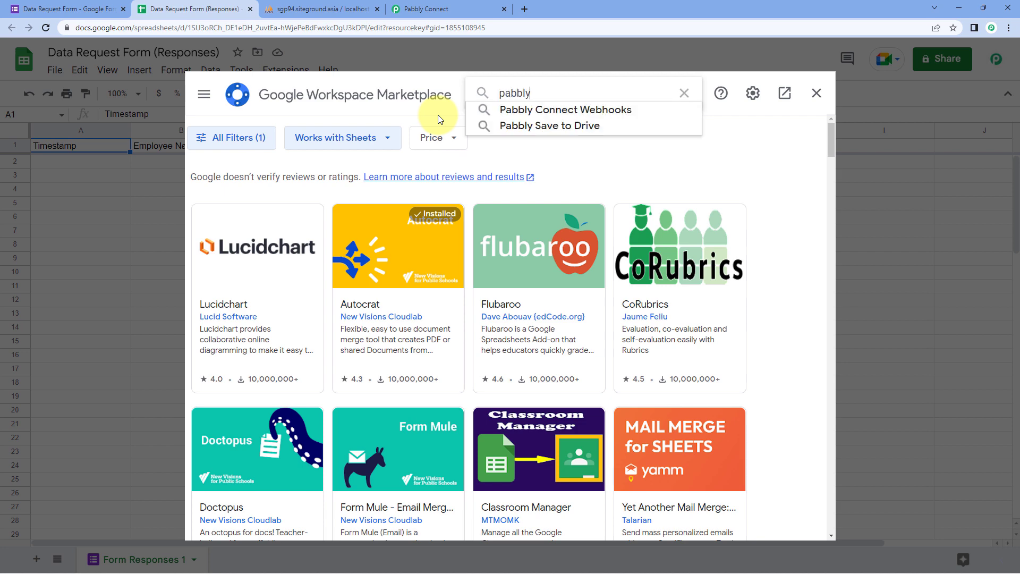
key("Return")
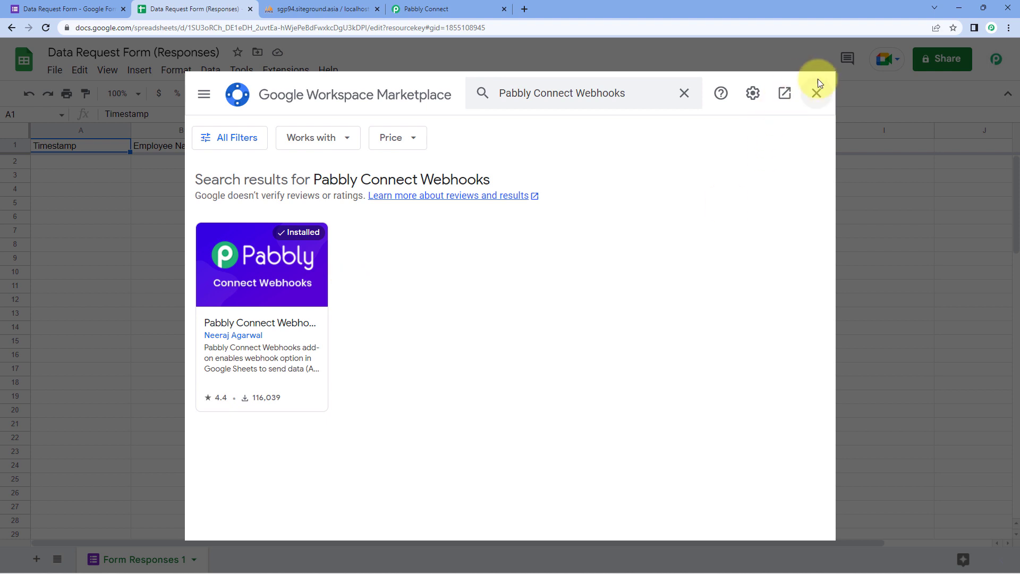
left_click(819, 93)
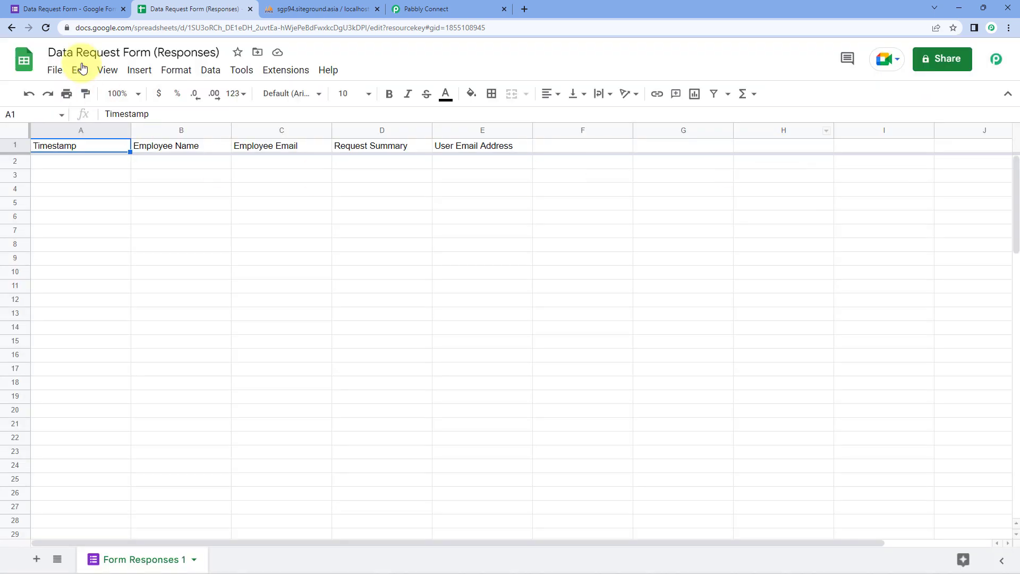
left_click(46, 28)
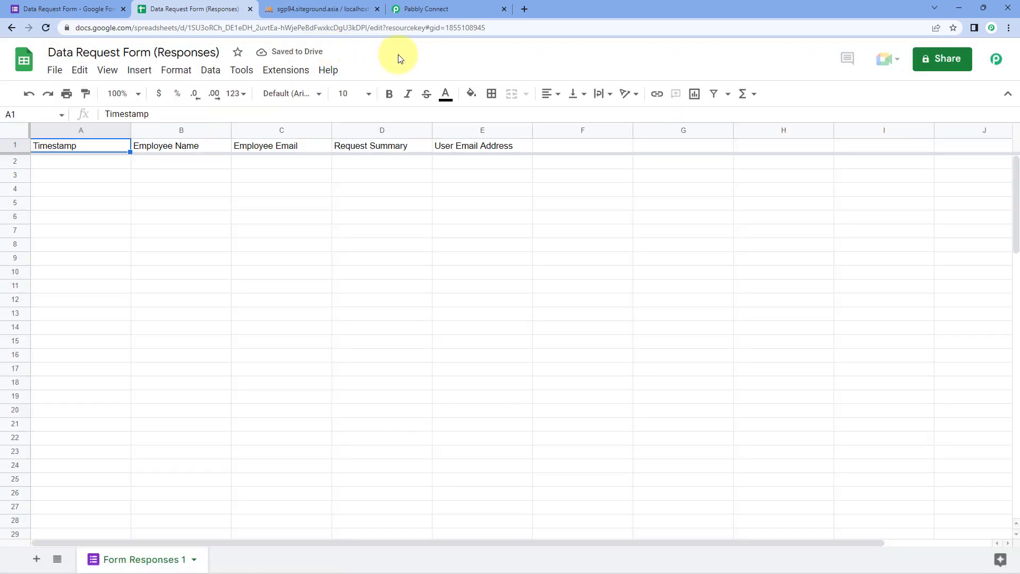
Choose Extensions > Pabbly Connect Webhooks > Initial Setup for the Form Responses 1 sheet.
left_click(286, 74)
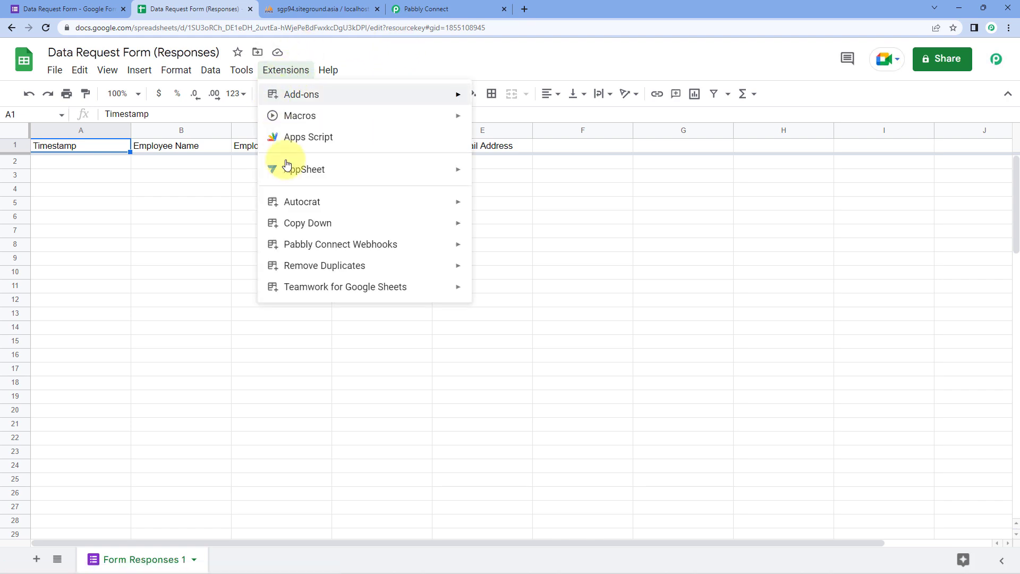
mouse_move(357, 245)
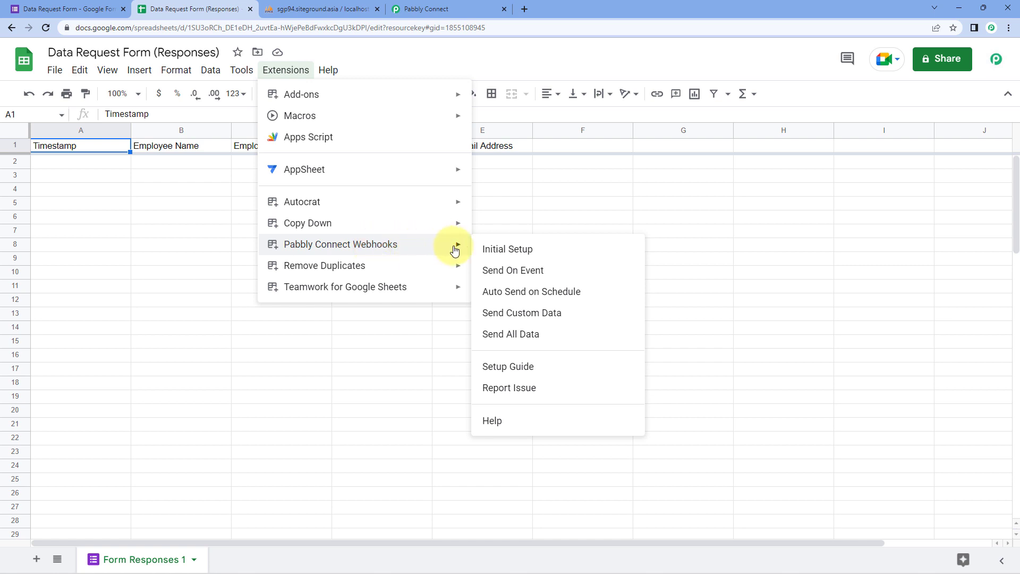
left_click(554, 250)
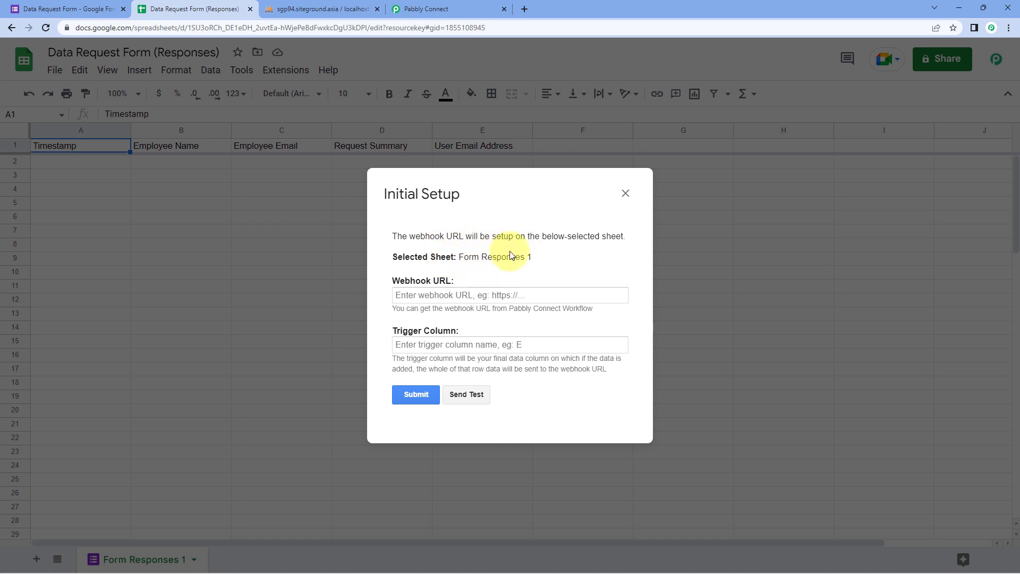
Paste the Pabbly workflow's webhook URL into the initial setup for Form Responses 1.
left_click_drag(538, 256, 465, 257)
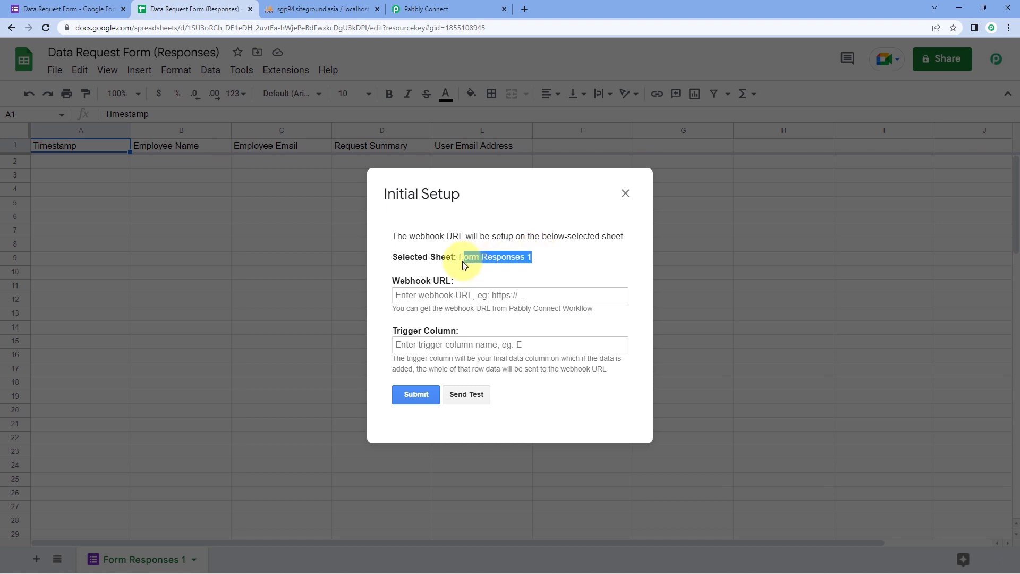
left_click(464, 268)
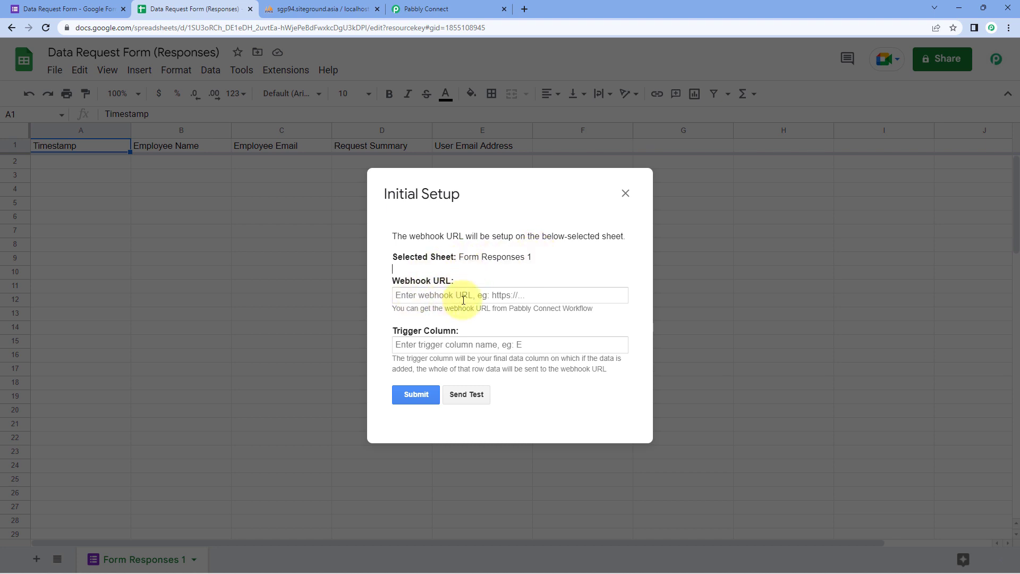
left_click(425, 9)
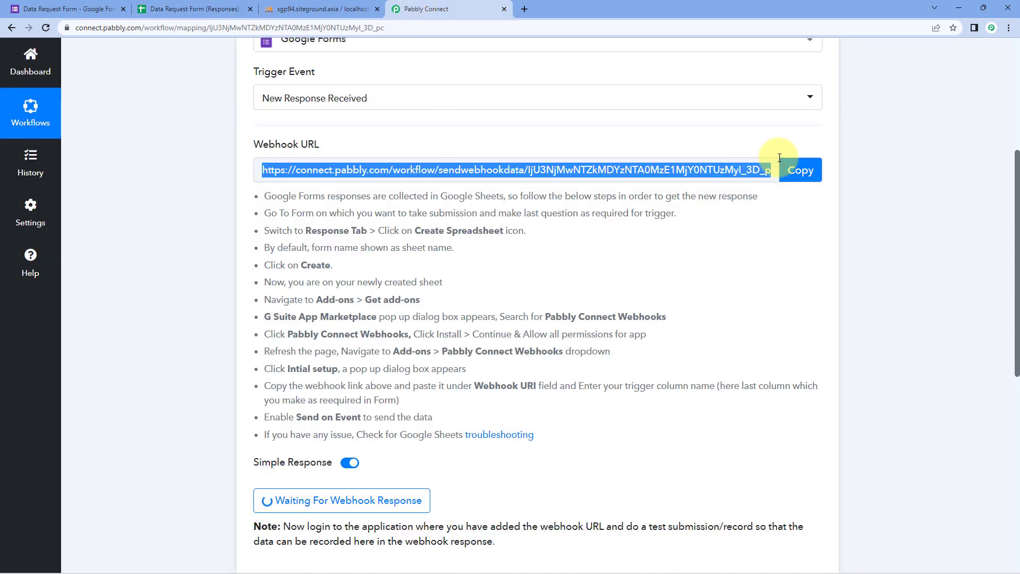
left_click(799, 171)
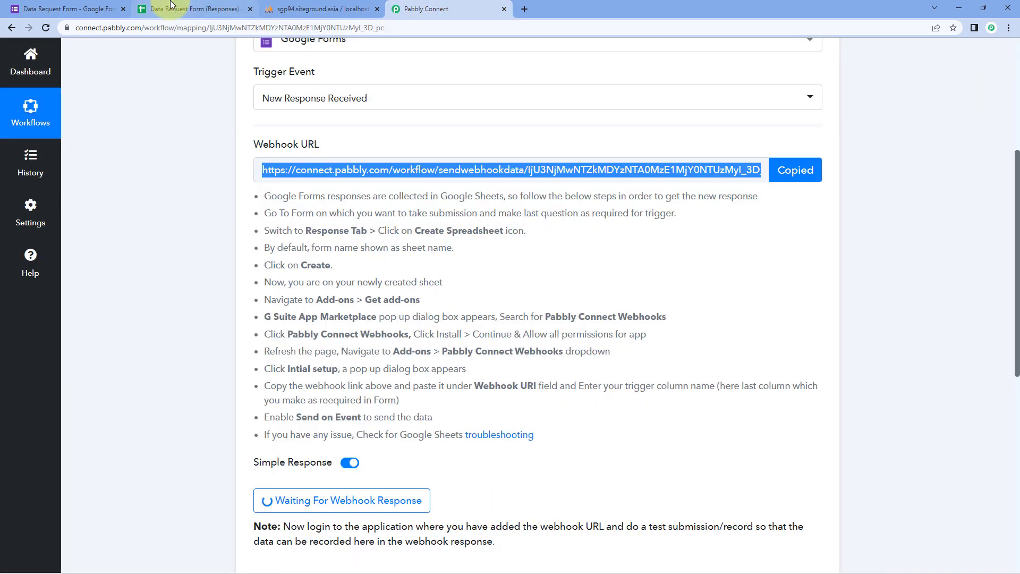
left_click(170, 4)
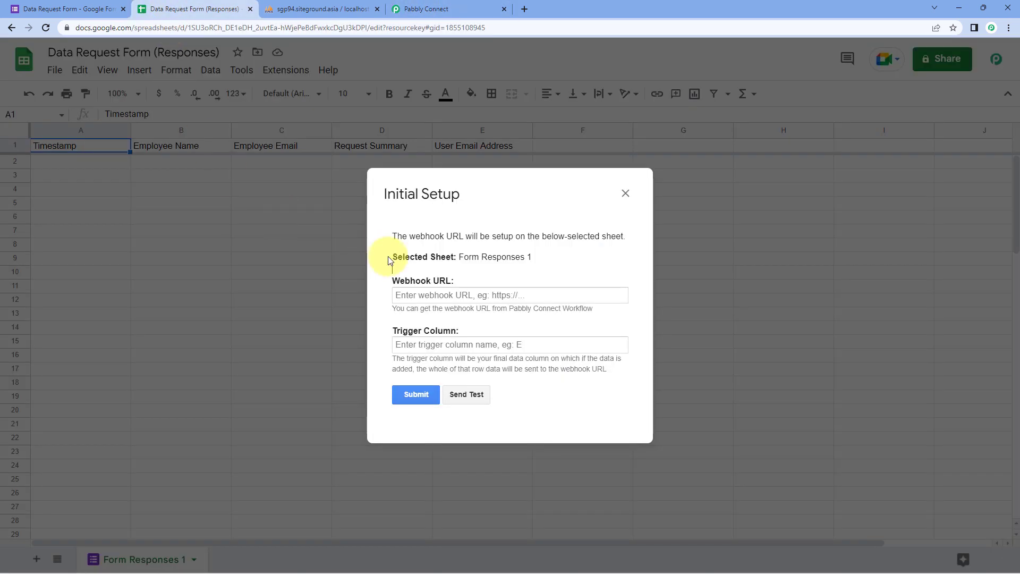
right_click(409, 297)
left_click(446, 384)
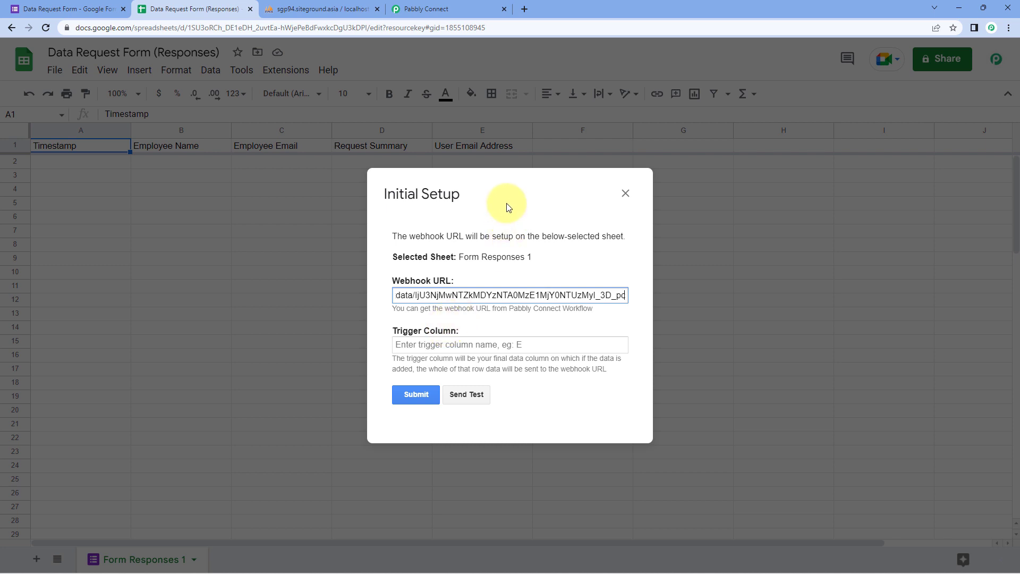
Set the trigger column to E, save the webhook setup, and close the dialog.
left_click_drag(507, 203, 637, 264)
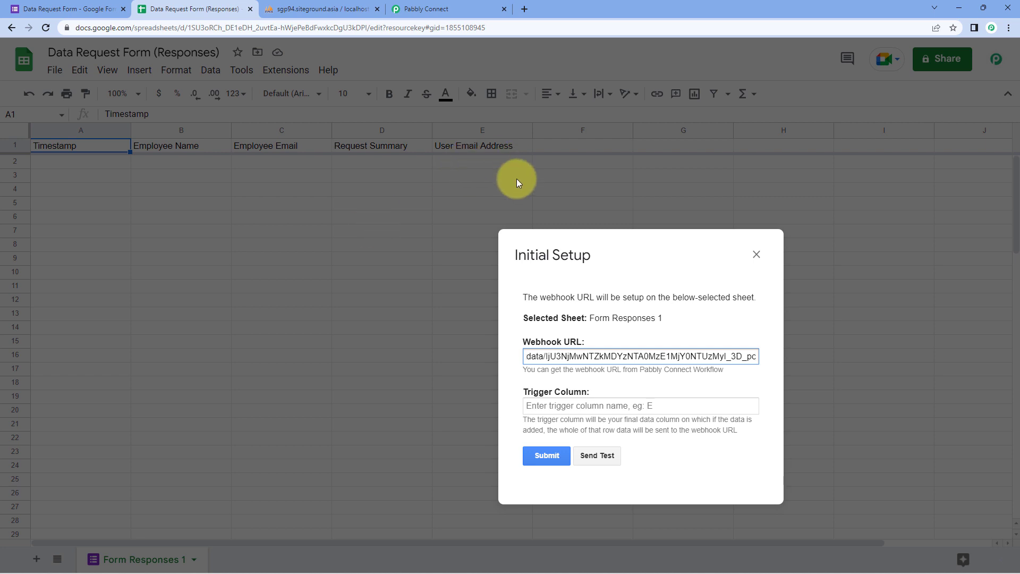
left_click(640, 240)
left_click_drag(622, 257, 493, 167)
left_click(487, 314)
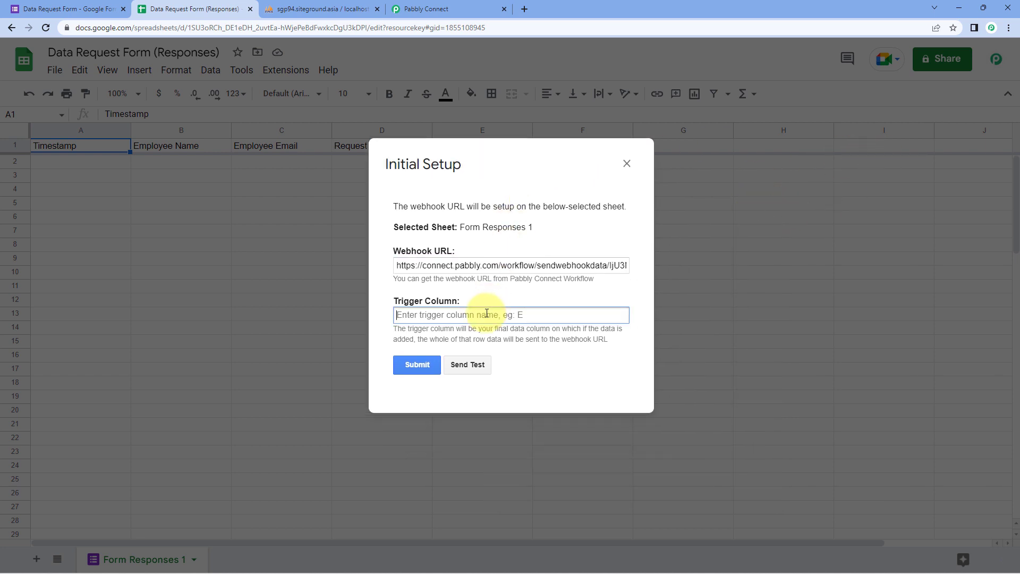
type("E")
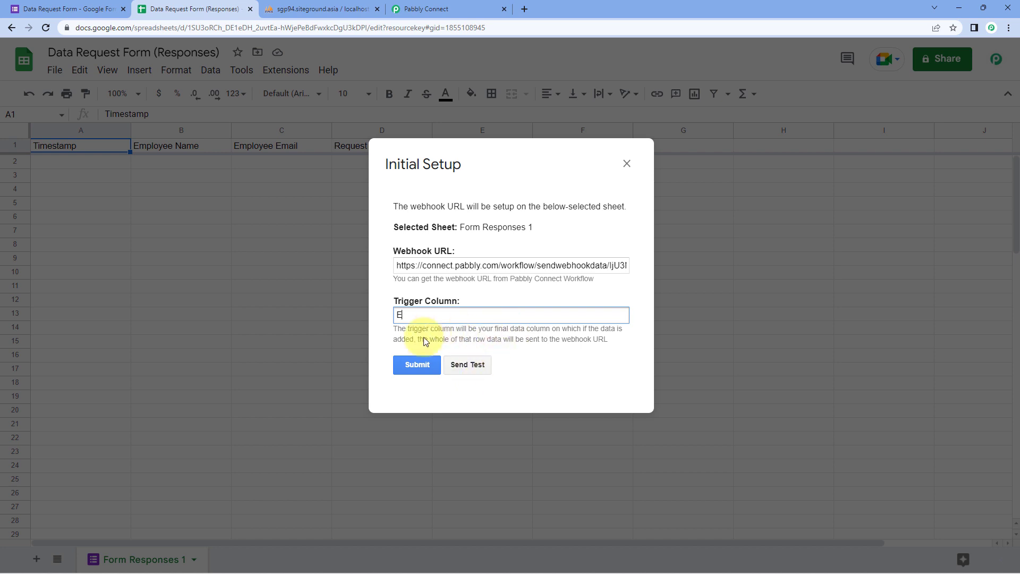
left_click(420, 365)
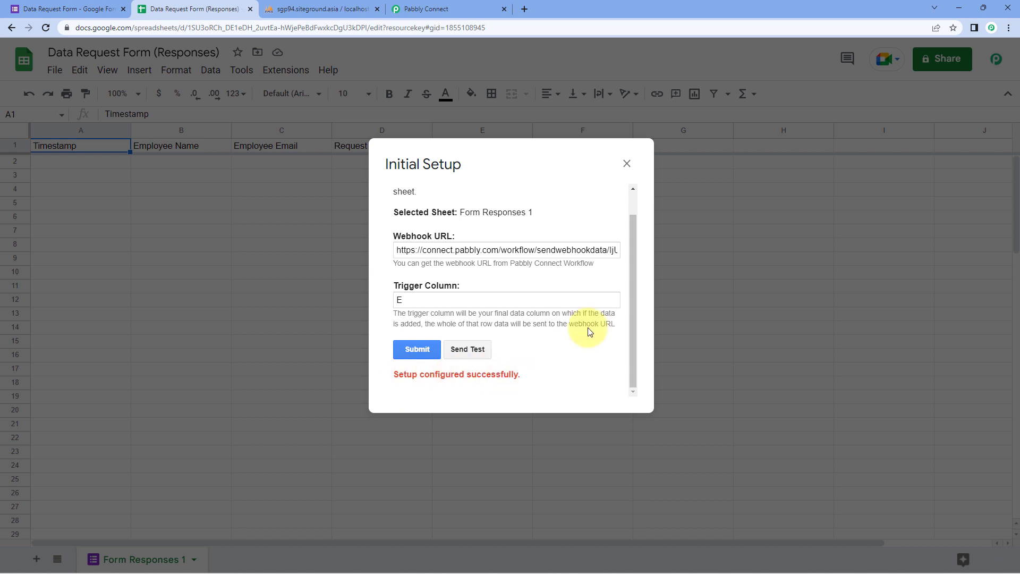
left_click(626, 164)
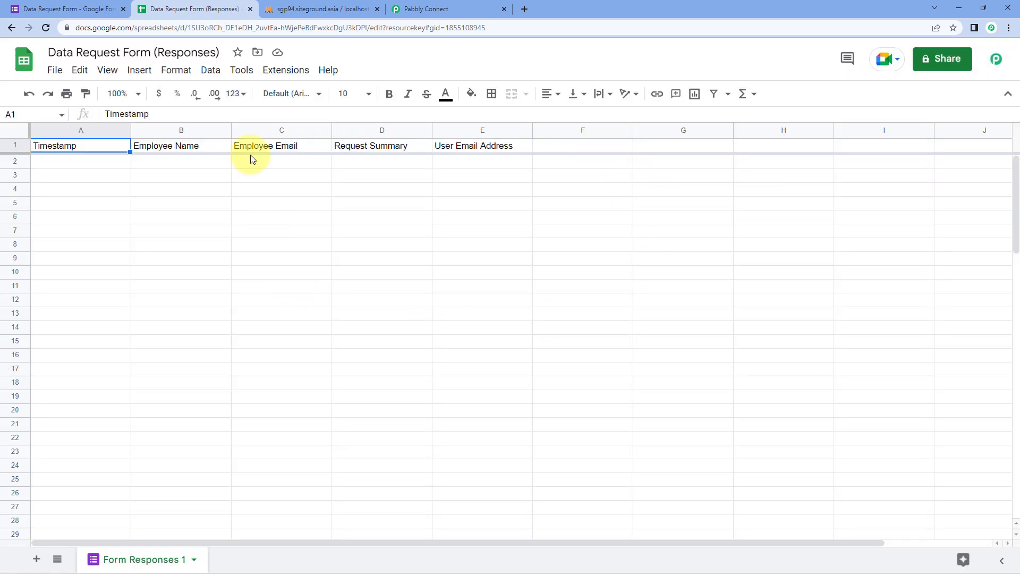
Turn on Pabbly Connect Webhooks' Send On Event for the responses sheet.
left_click(297, 79)
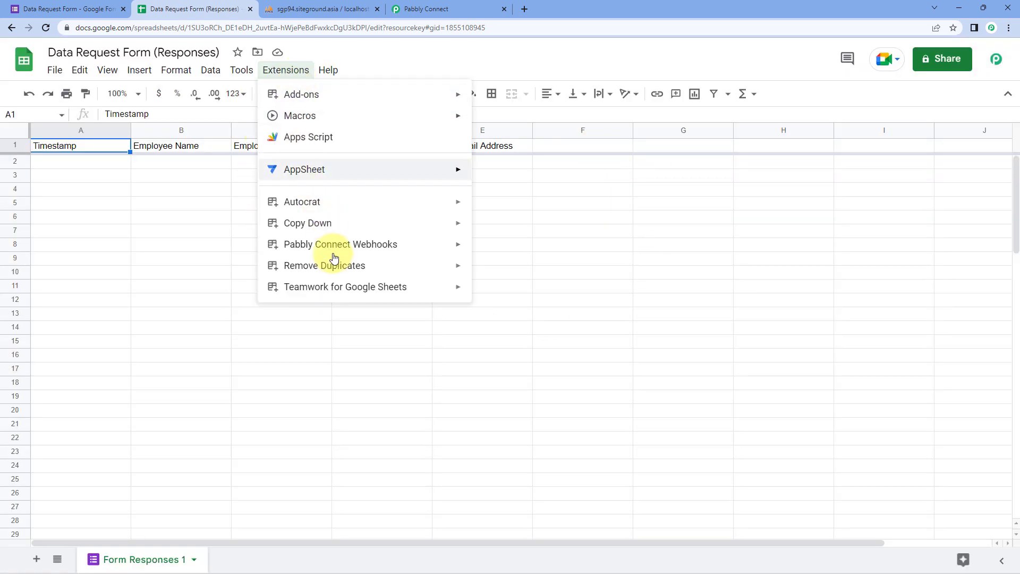
mouse_move(355, 250)
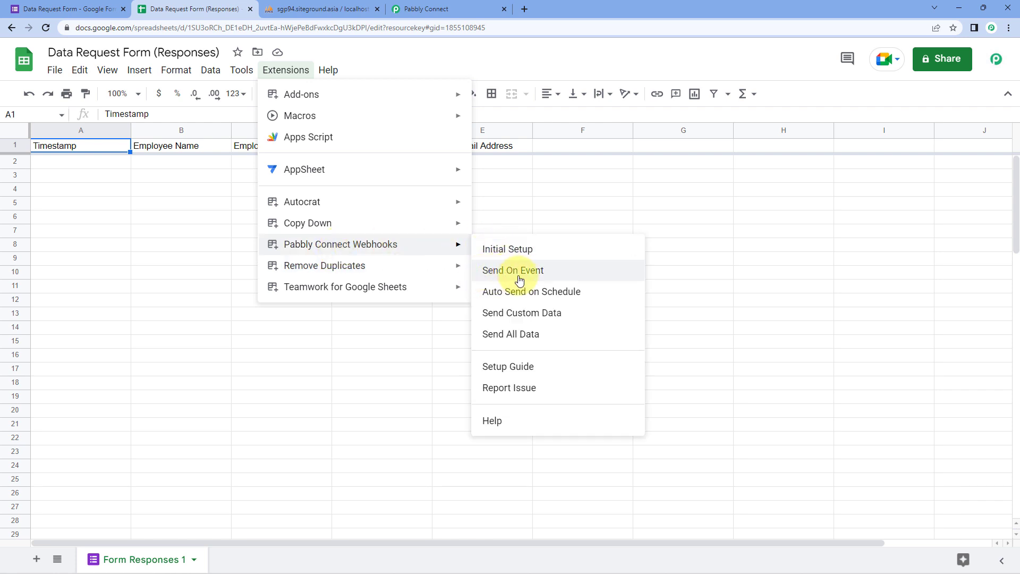
left_click(482, 274)
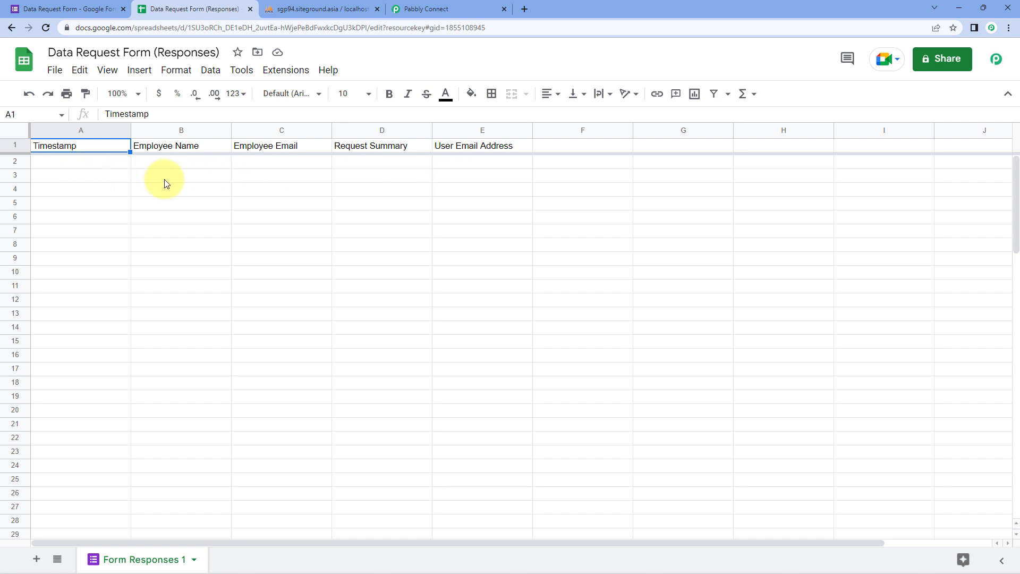
Check the form, spreadsheet and waiting Pabbly workflow, then show the form's Questions tab.
left_click(66, 9)
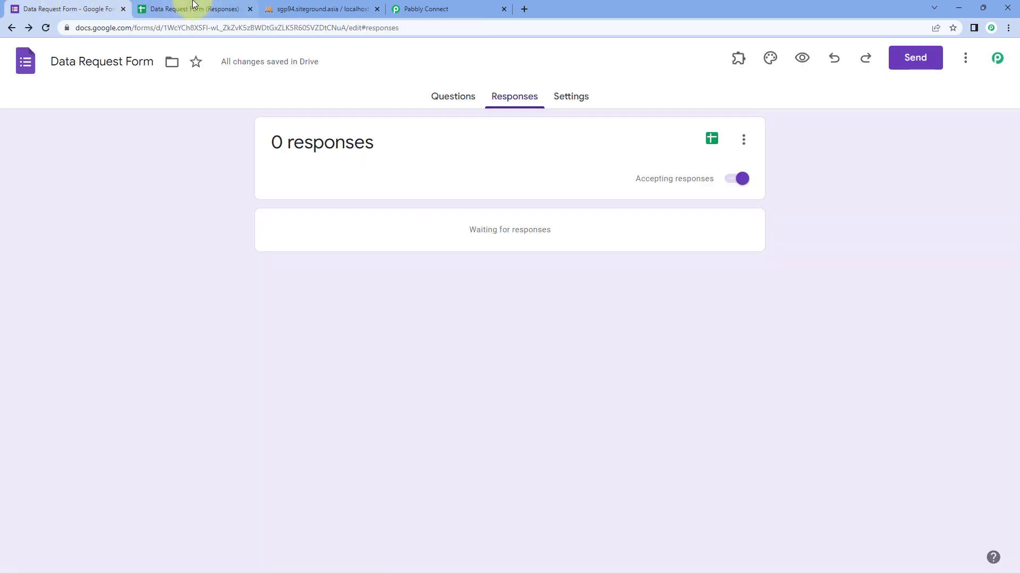
left_click(194, 5)
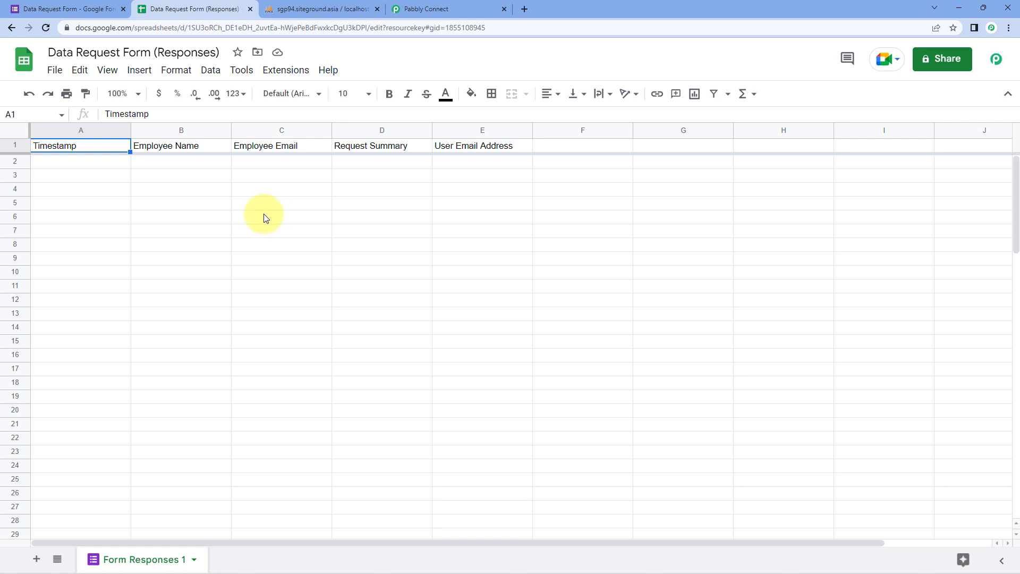
left_click(417, 9)
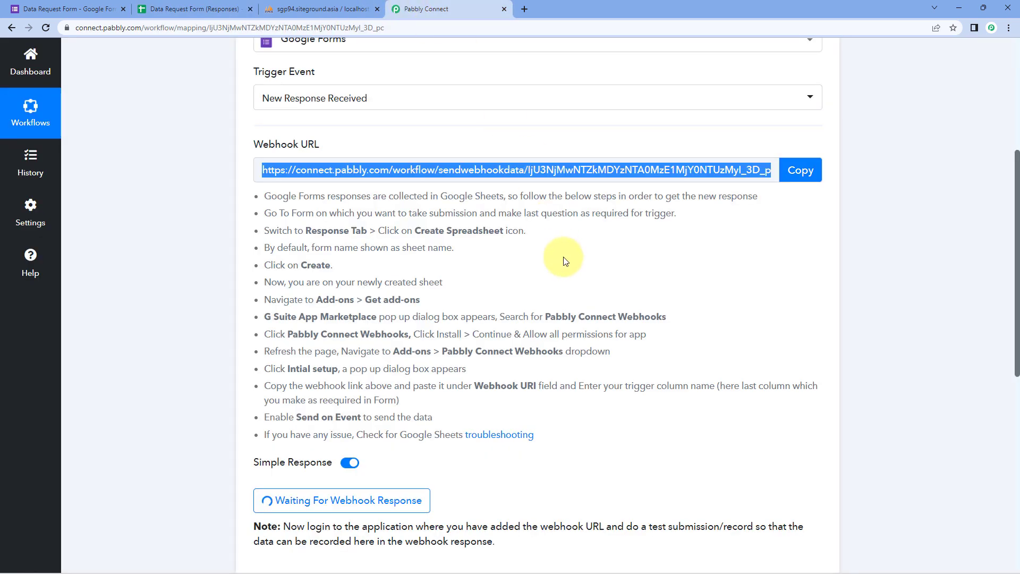
scroll(568, 266, "down", 3)
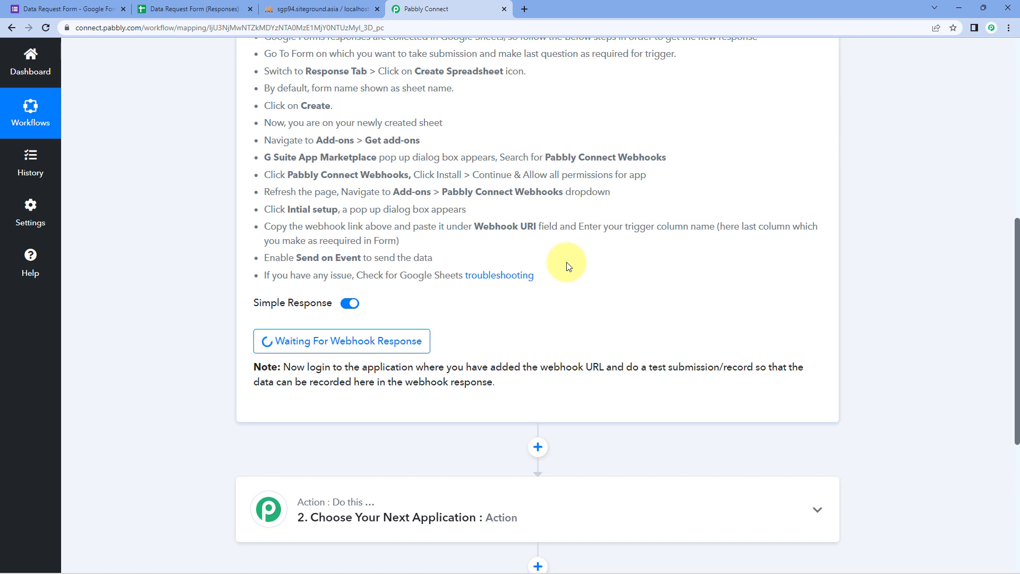
scroll(566, 266, "up", 3)
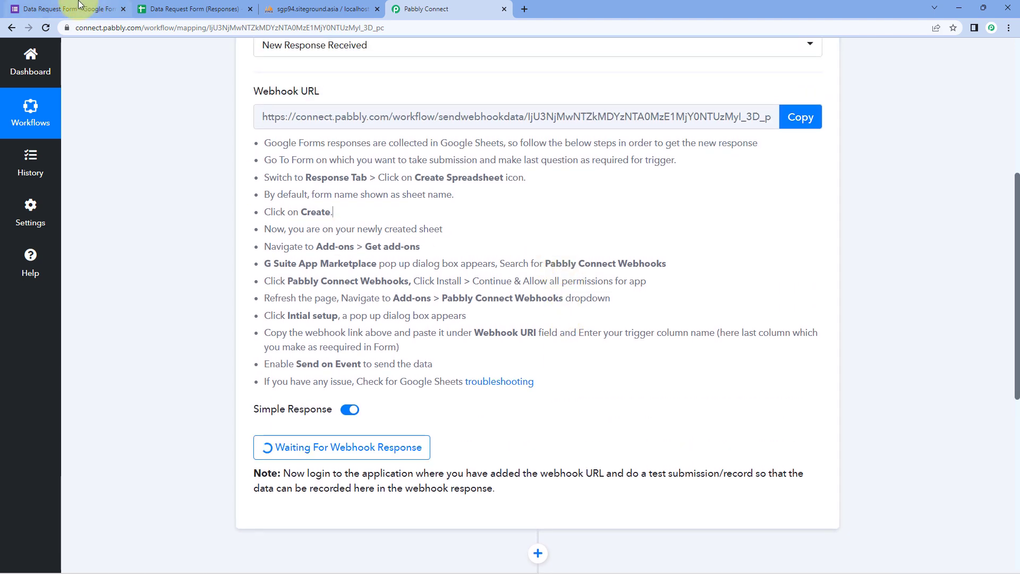
left_click(69, 9)
left_click(444, 99)
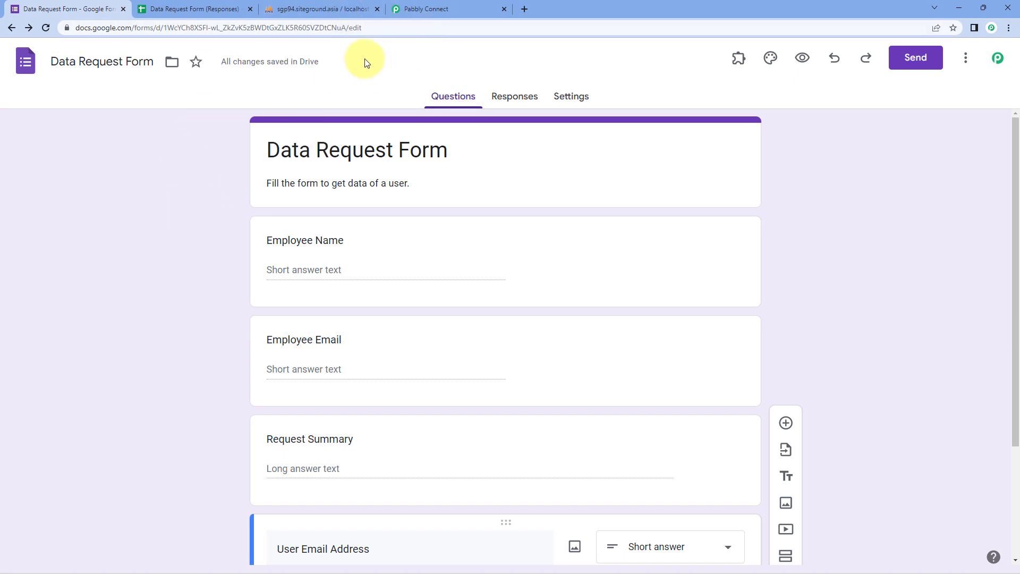
left_click(439, 6)
scroll(212, 266, "down", 2)
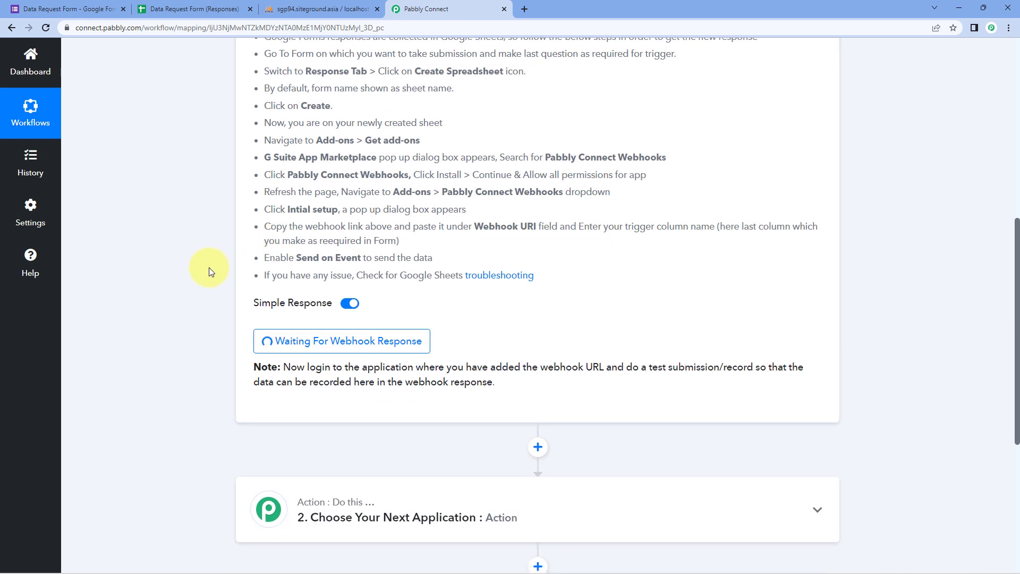
left_click(93, 9)
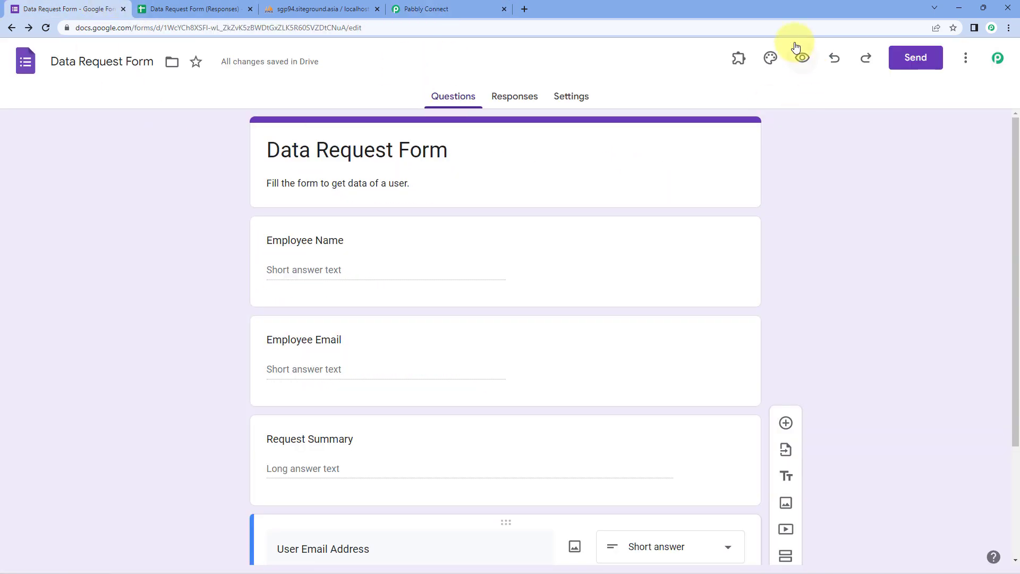
Open the live form preview and enter a test employee name and email.
left_click(802, 58)
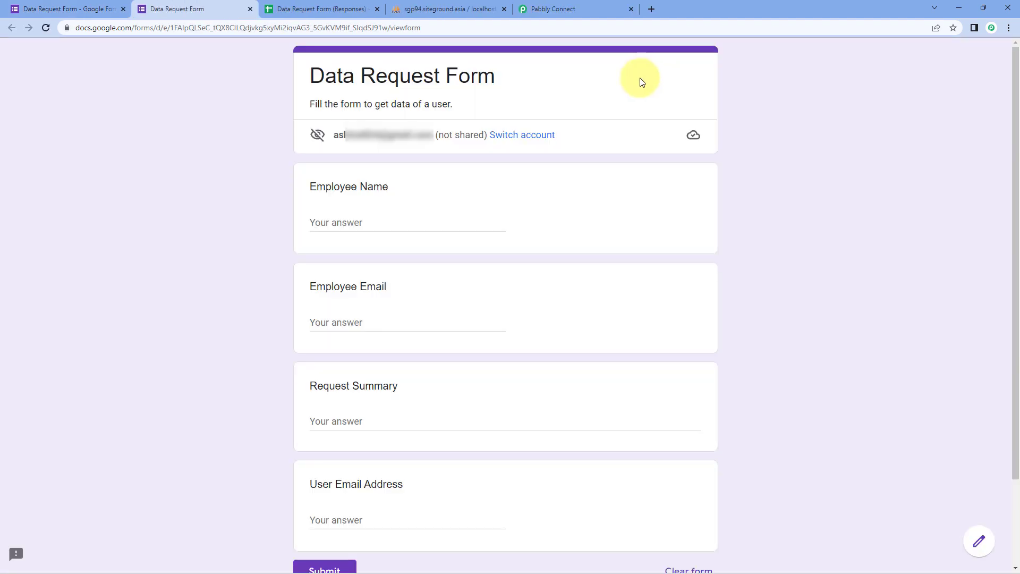
left_click(404, 222)
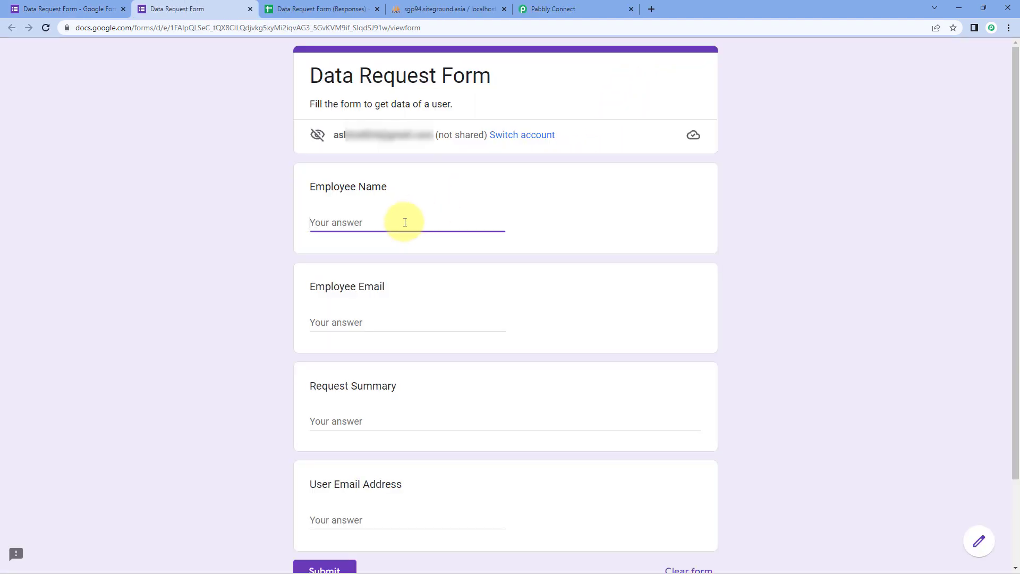
type("Test")
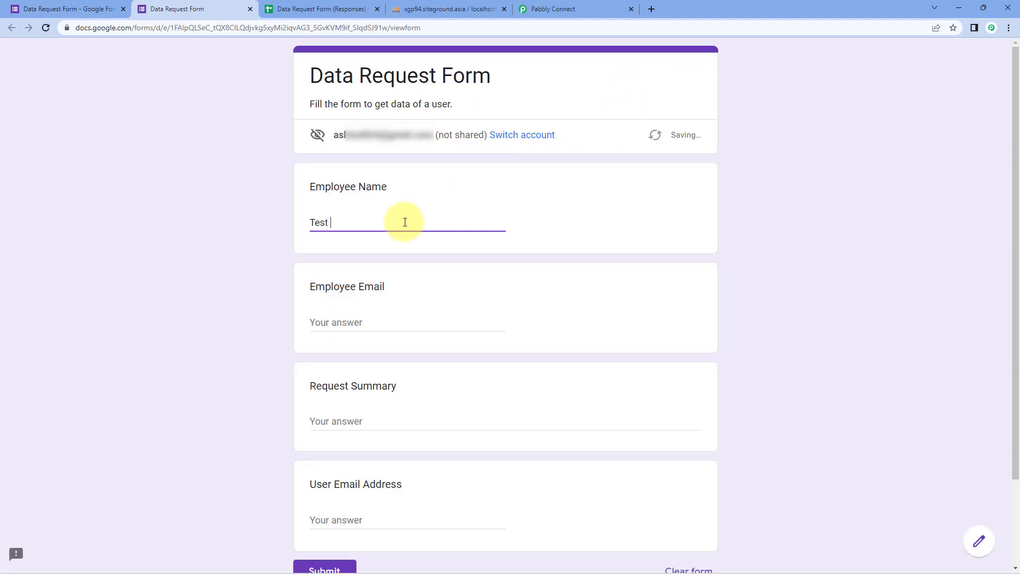
type(" Pabbly")
left_click(369, 322)
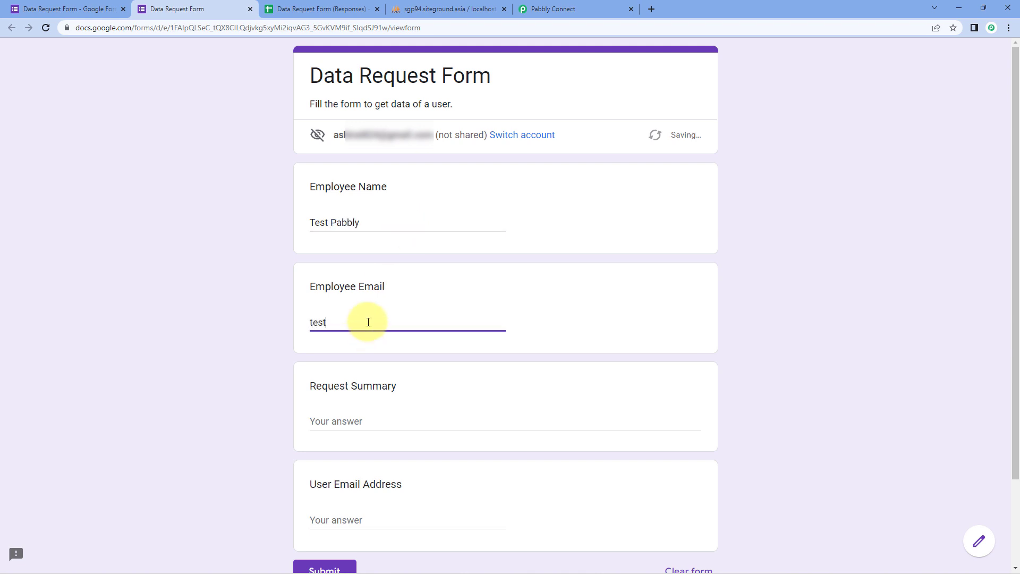
Answer Request Summary with 'We are testing.' and leave User Email Address for later.
scroll(367, 322, "down", 1)
left_click(340, 367)
type("W")
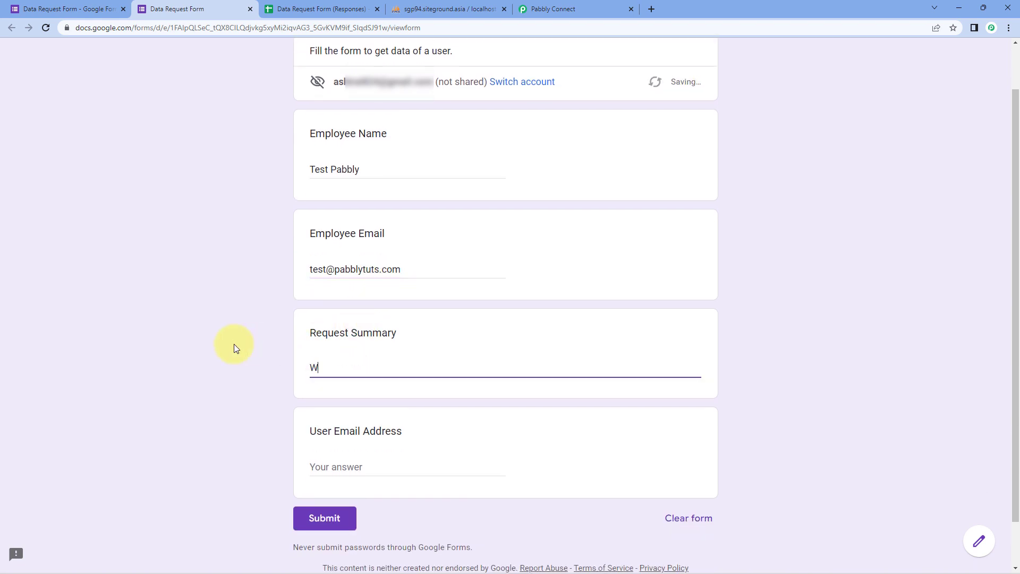
type("e are testing.")
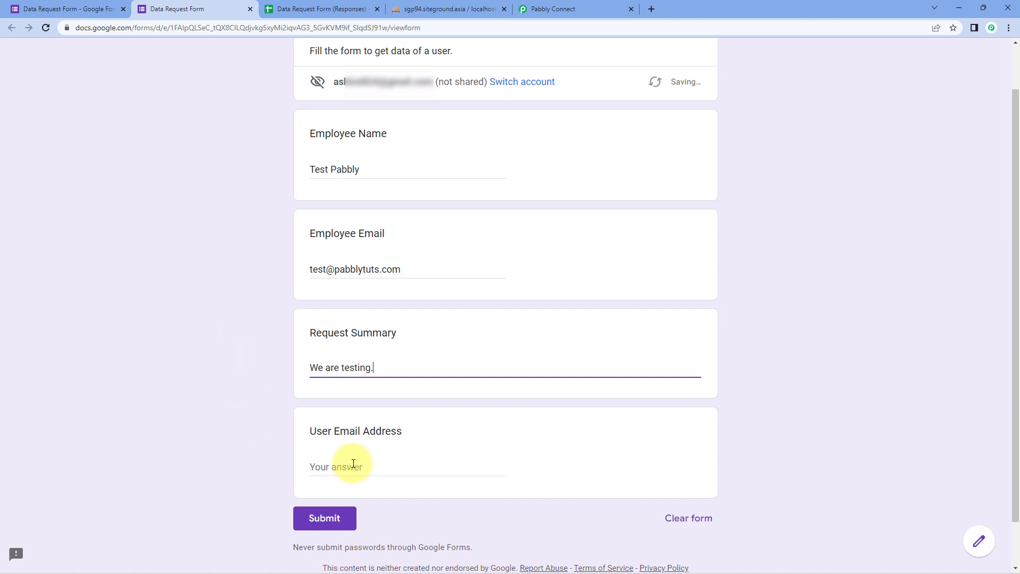
left_click(354, 464)
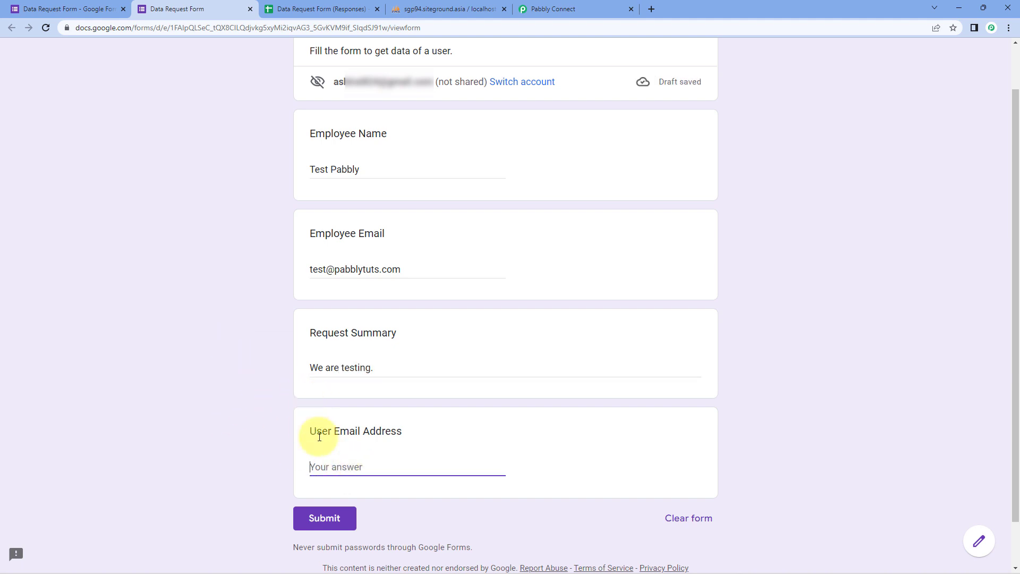
left_click(417, 424)
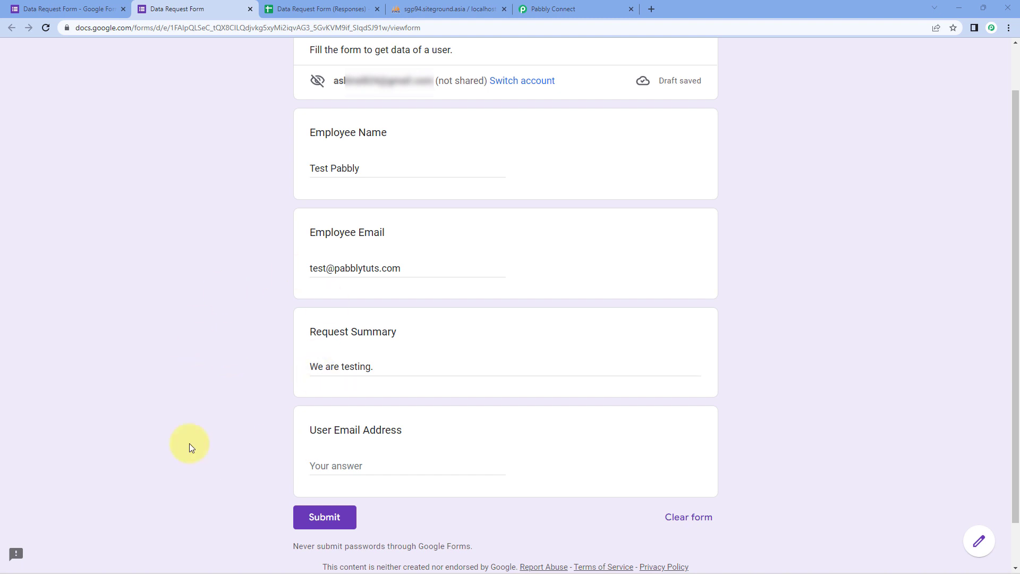
left_click(453, 9)
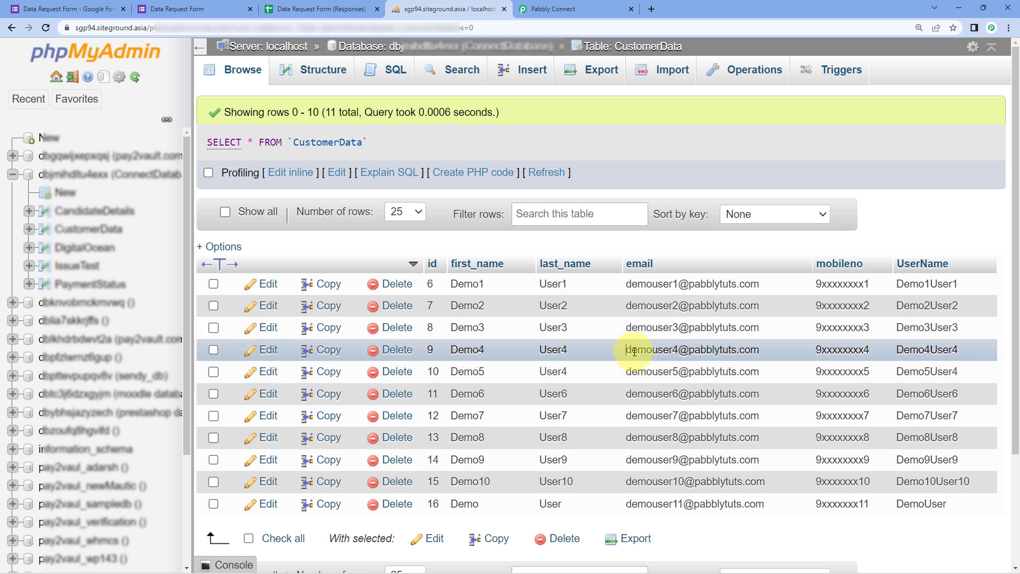
Copy the email from CustomerData row id 9 to paste into the form's User Email Address.
left_click_drag(634, 351, 763, 350)
double_click(738, 351)
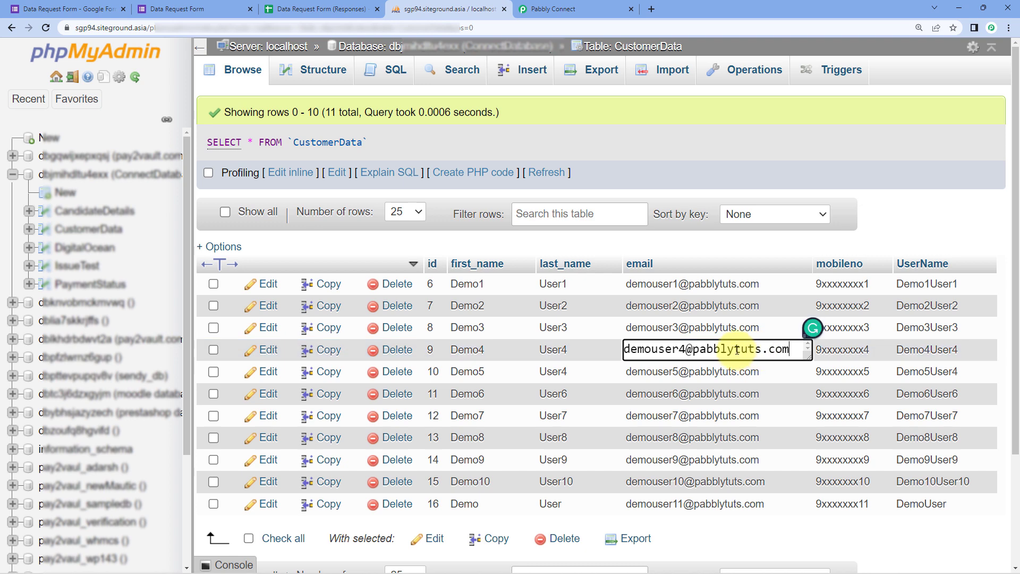
key("ctrl+a")
right_click(737, 351)
left_click(767, 394)
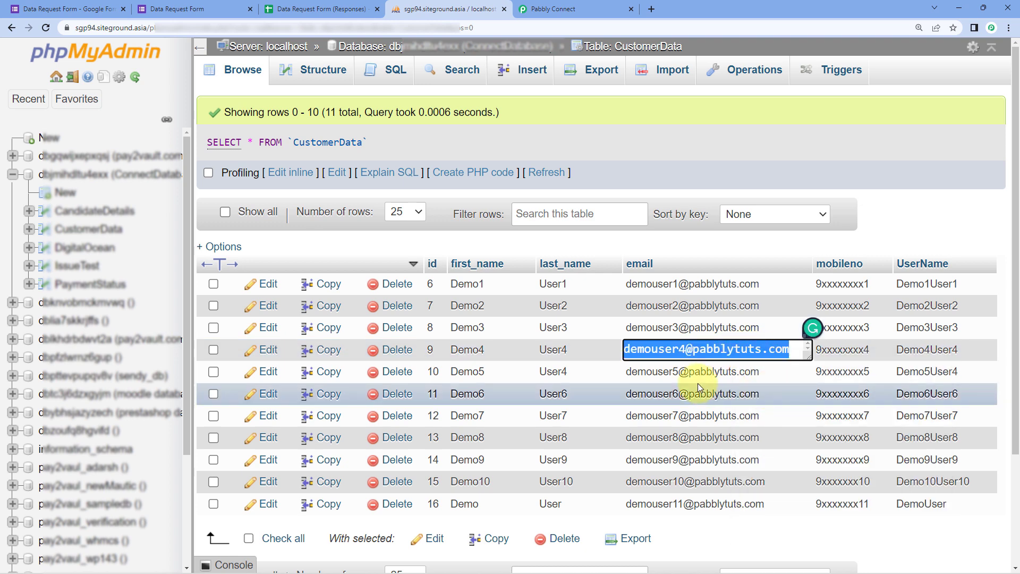
left_click(675, 372)
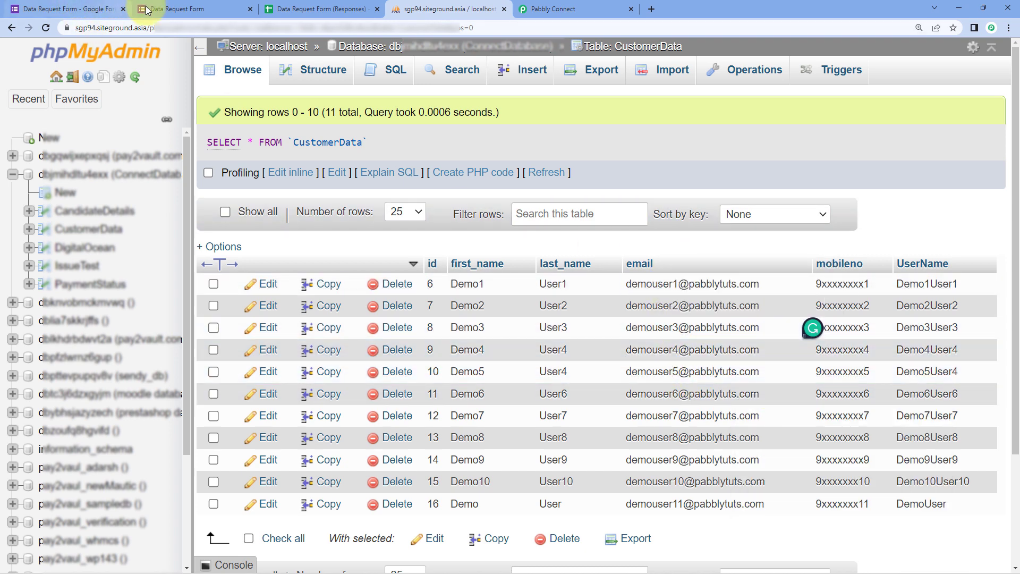
left_click(147, 9)
right_click(360, 465)
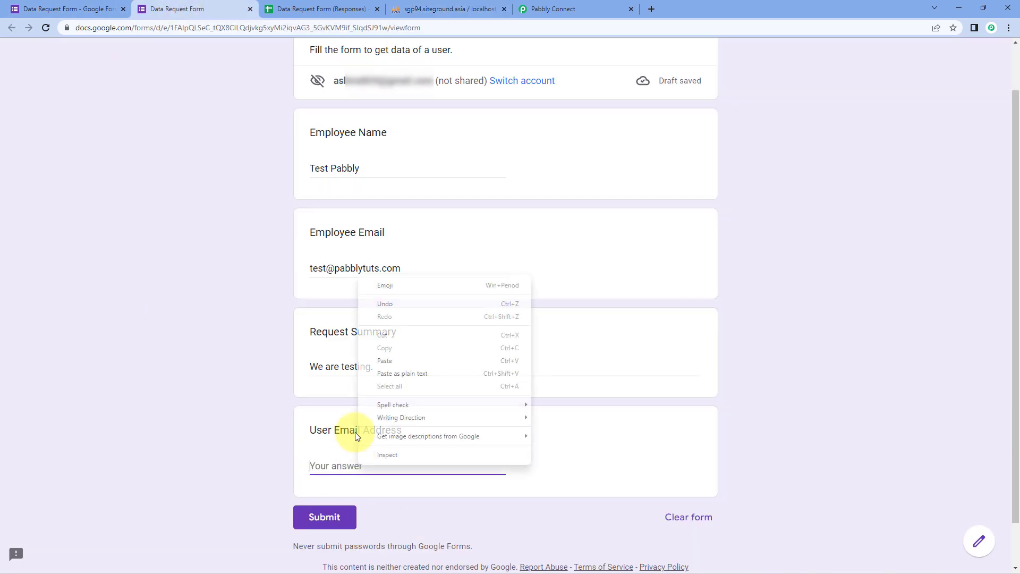
Paste the copied email into User Email Address and submit the Data Request Form test response.
left_click(389, 360)
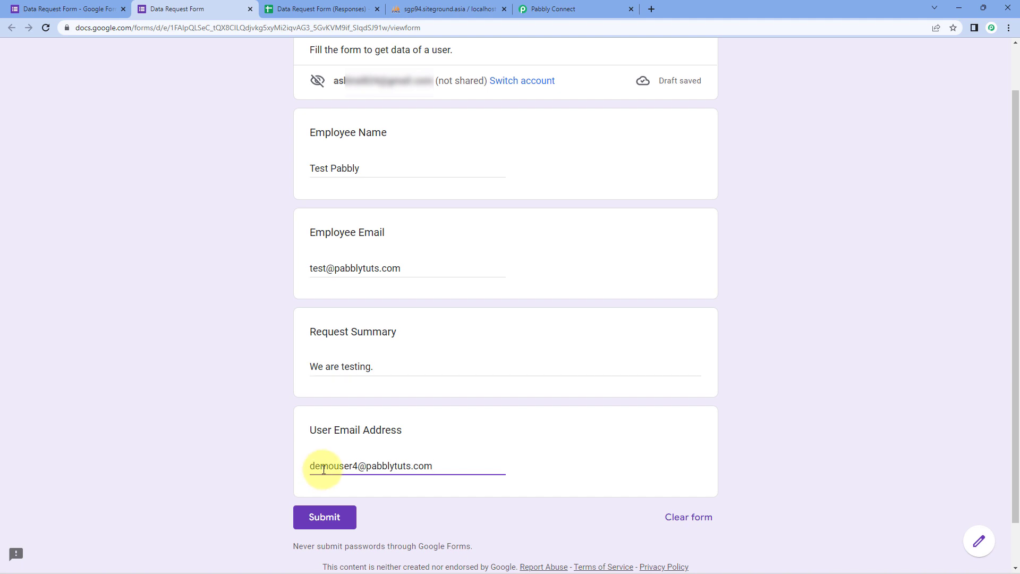
left_click(350, 516)
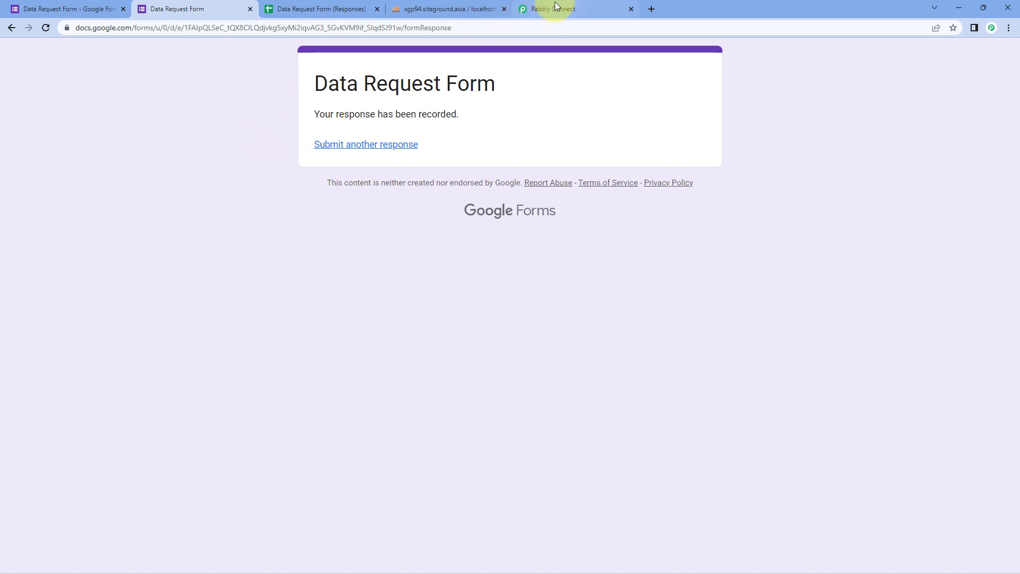
left_click(307, 10)
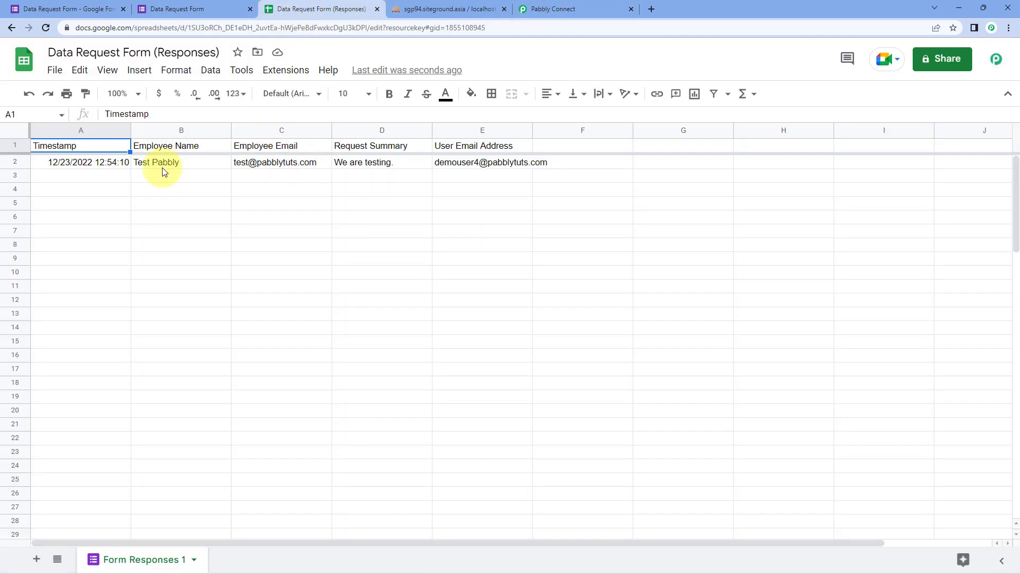
left_click(594, 6)
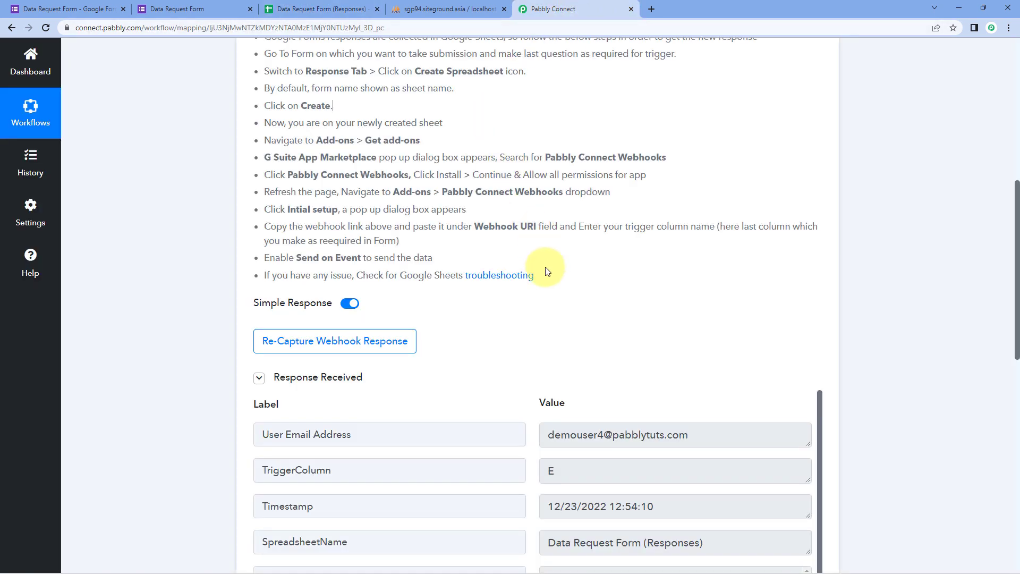
scroll(548, 271, "down", 4)
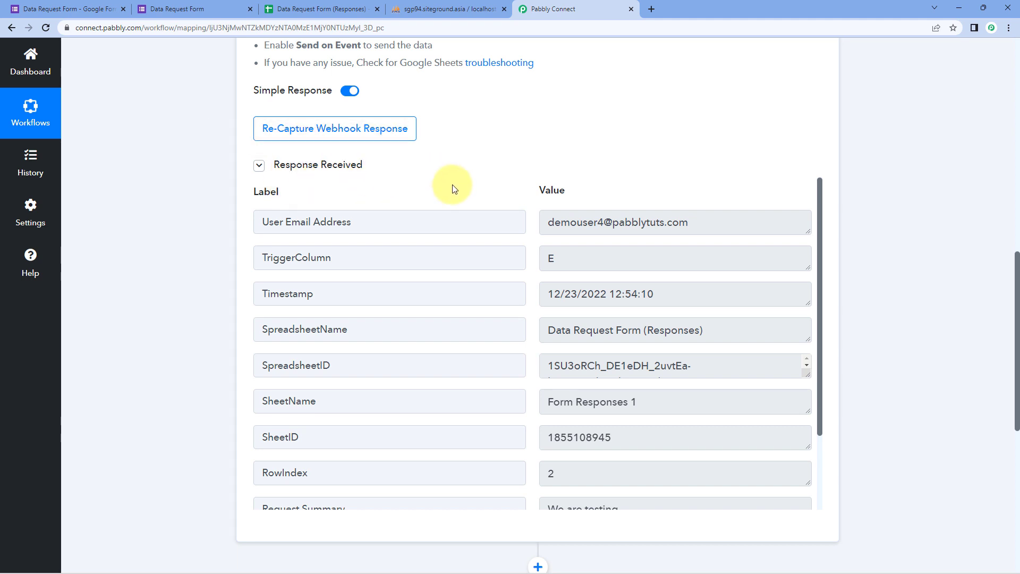
scroll(500, 155, "down", 1)
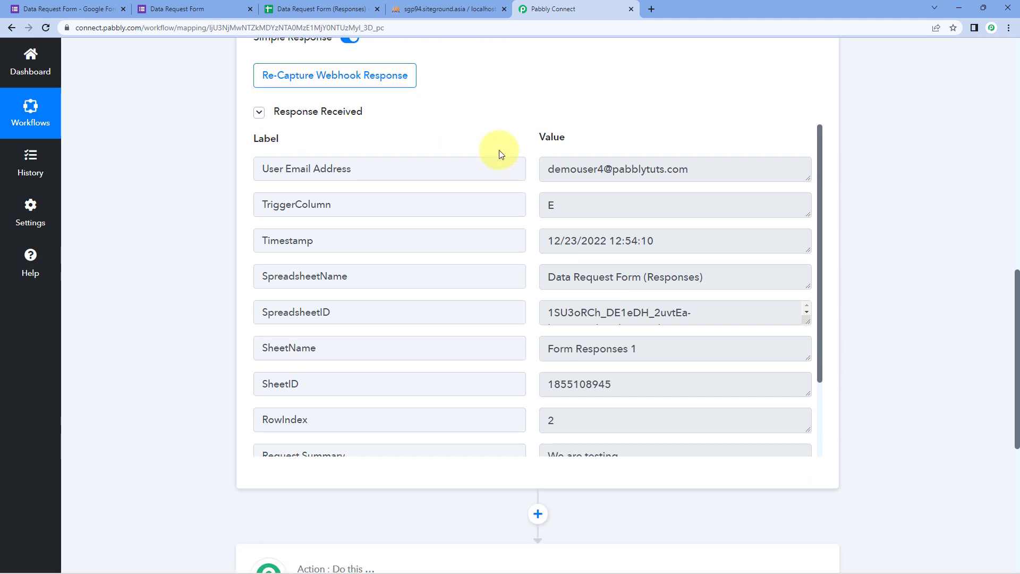
left_click_drag(544, 176, 521, 185)
left_click(526, 145)
scroll(525, 141, "down", 1)
left_click(524, 186)
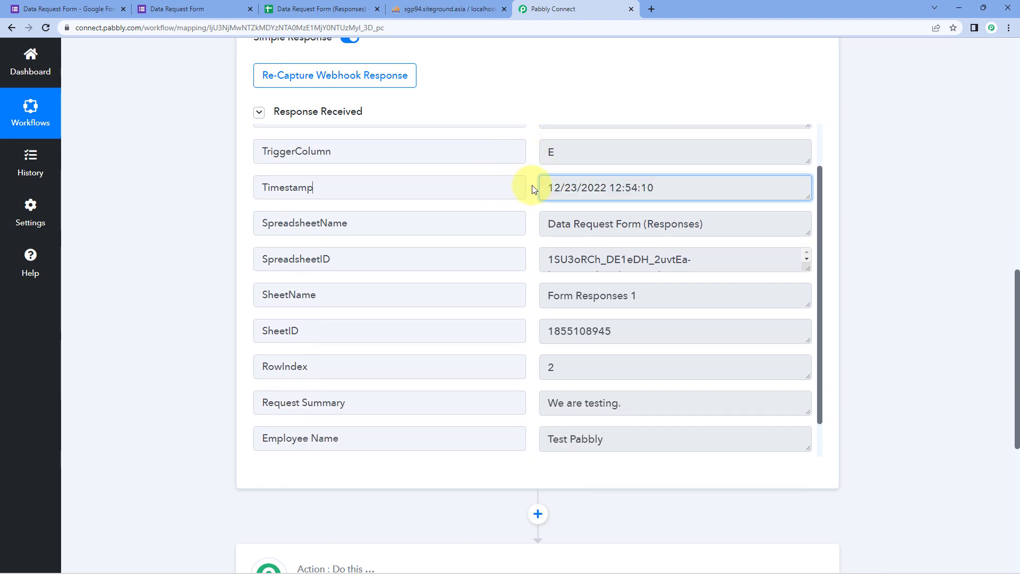
scroll(532, 184, "down", 1)
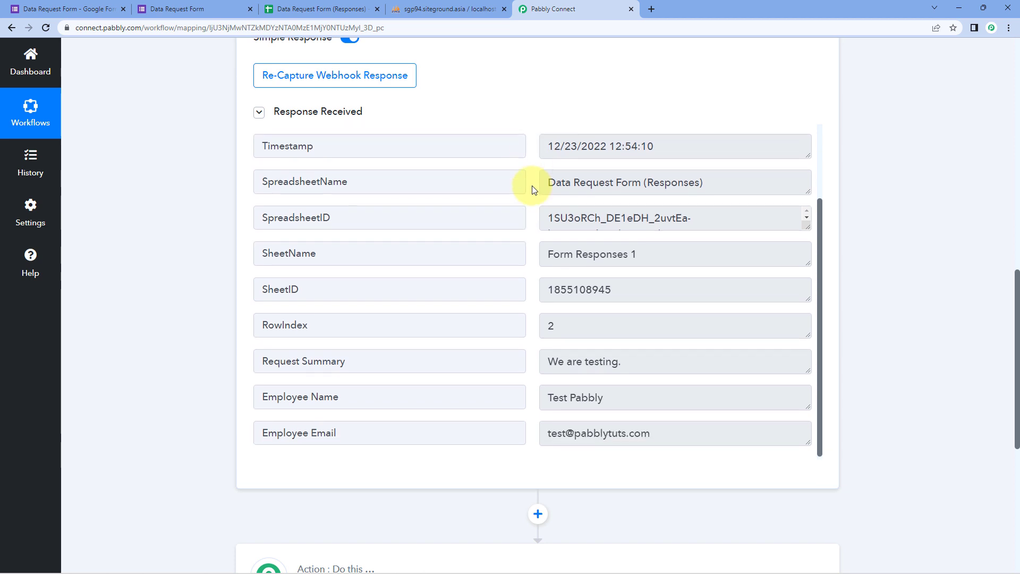
left_click_drag(642, 361, 545, 357)
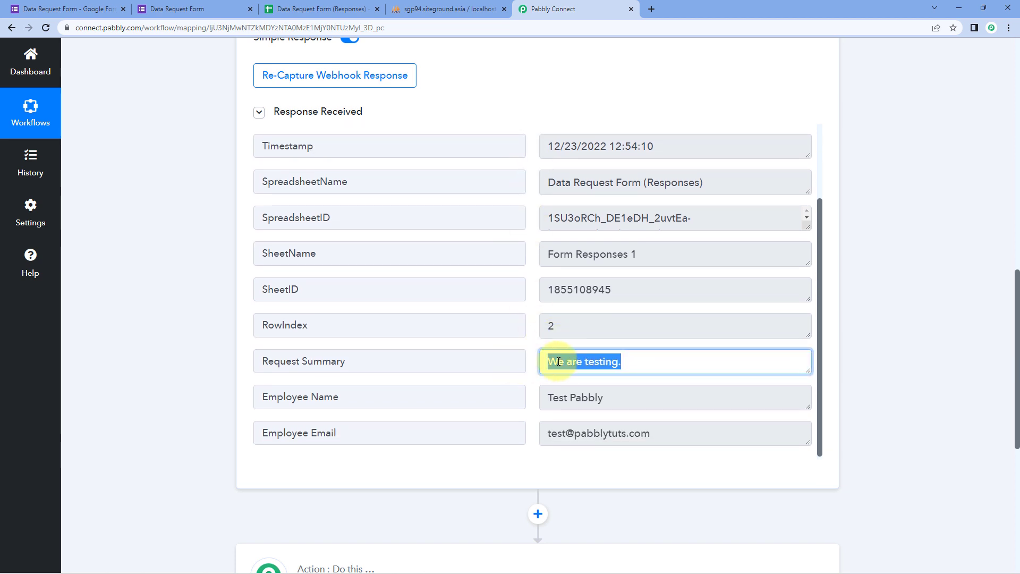
left_click_drag(615, 396, 509, 402)
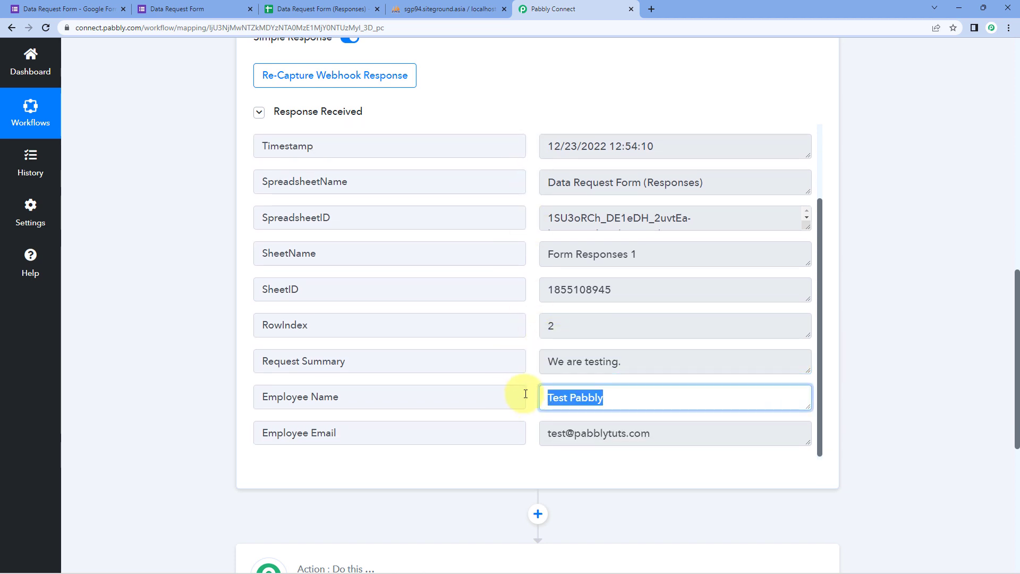
left_click_drag(538, 438, 682, 438)
left_click(669, 439)
left_click(531, 423)
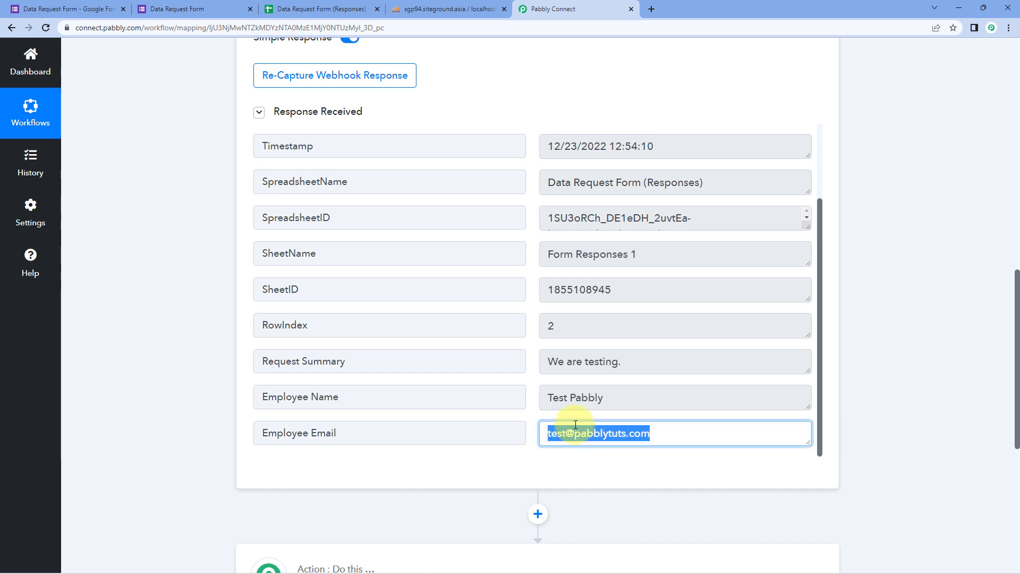
left_click(529, 418)
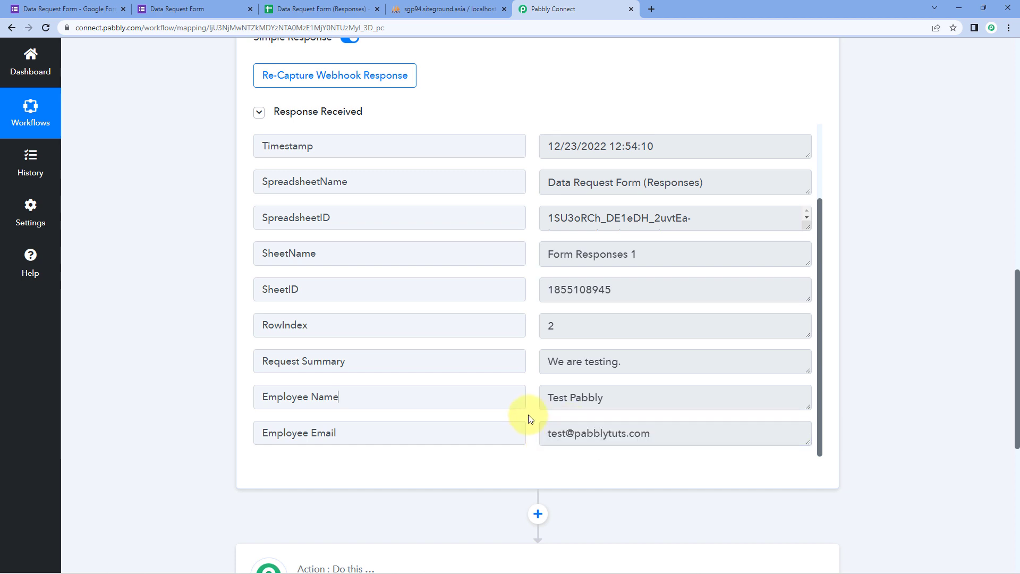
scroll(529, 418, "up", 2)
left_click_drag(546, 169, 695, 159)
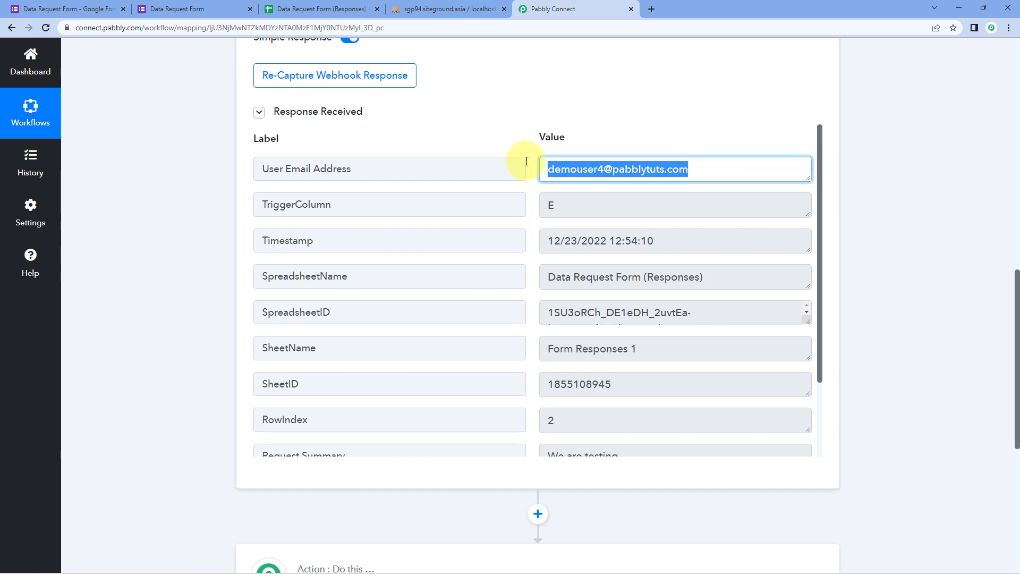
left_click(517, 143)
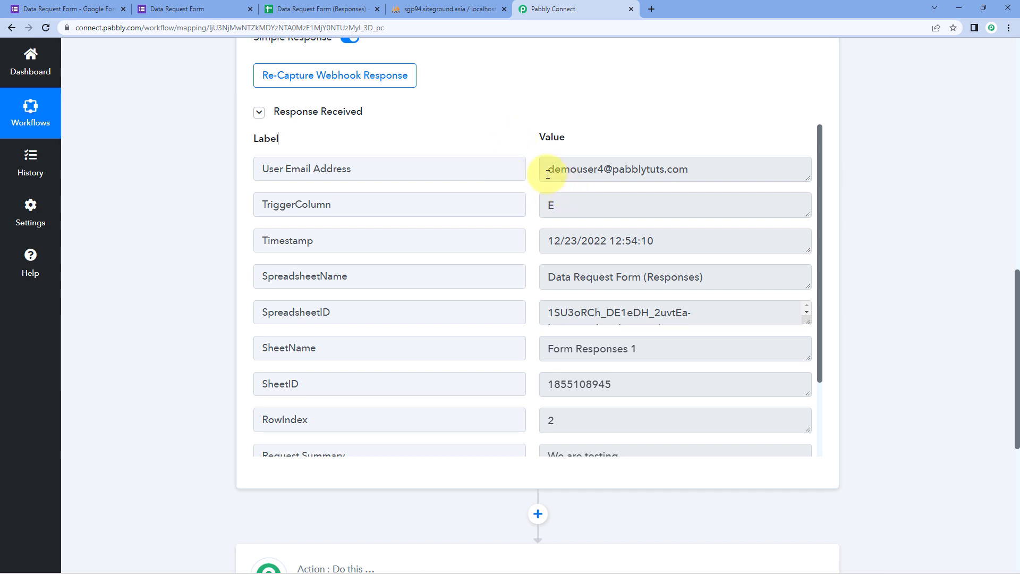
left_click_drag(547, 167, 706, 168)
left_click(709, 171)
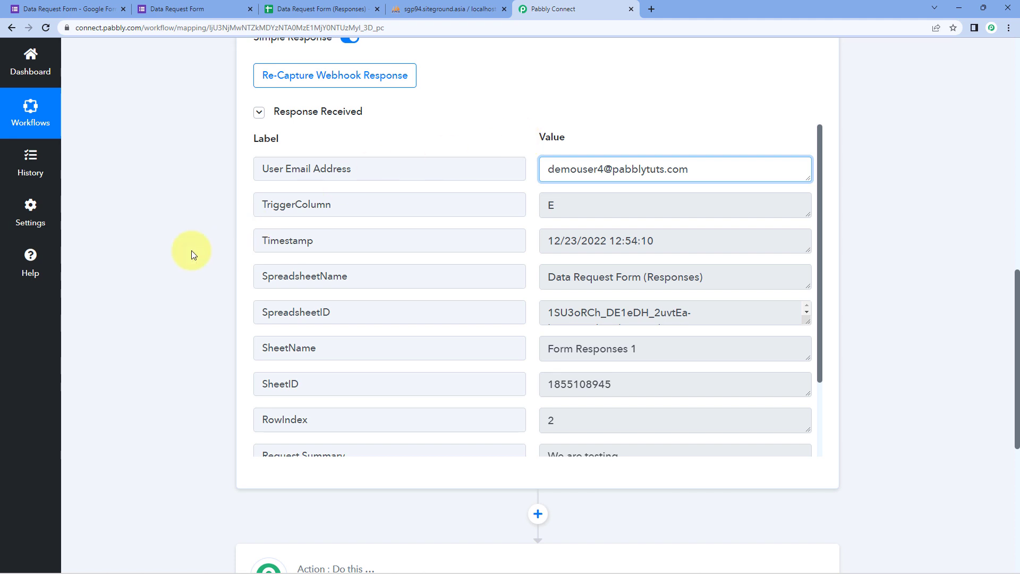
scroll(193, 250, "down", 7)
Set the next action step to the MySQL app with the Get Rows action event.
left_click(488, 203)
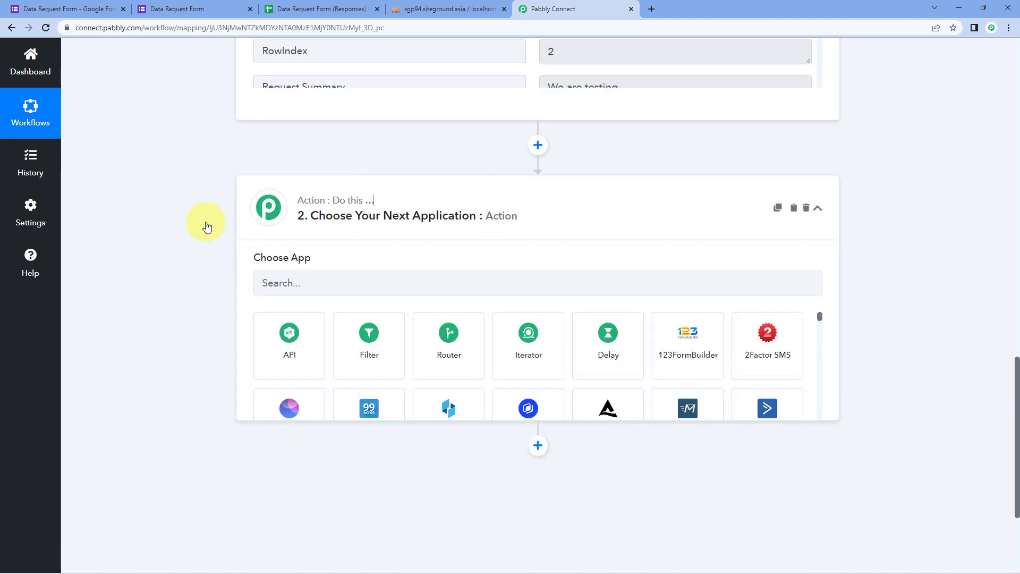
scroll(207, 234, "down", 1)
left_click(310, 230)
type("M")
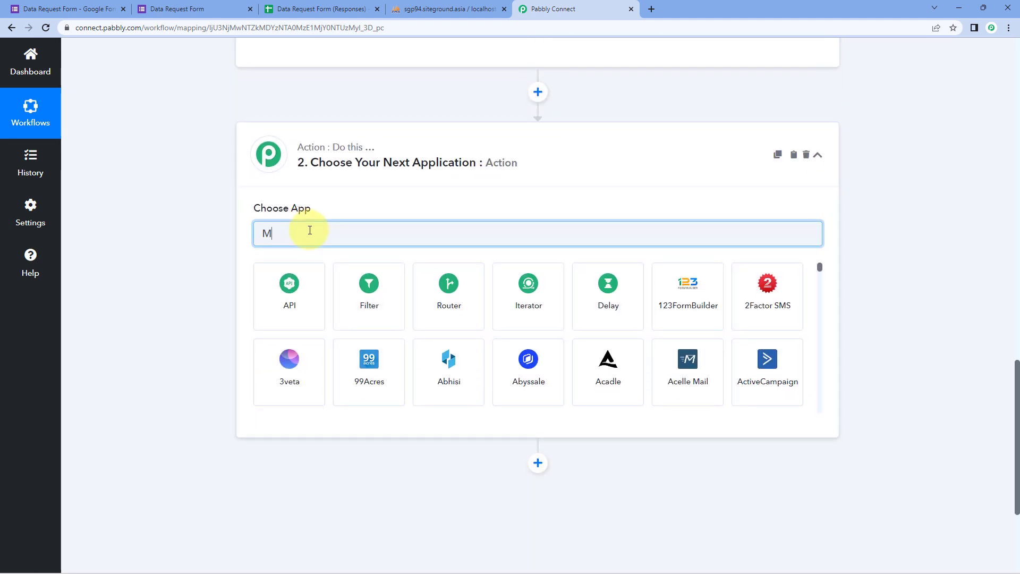
type("ySQL")
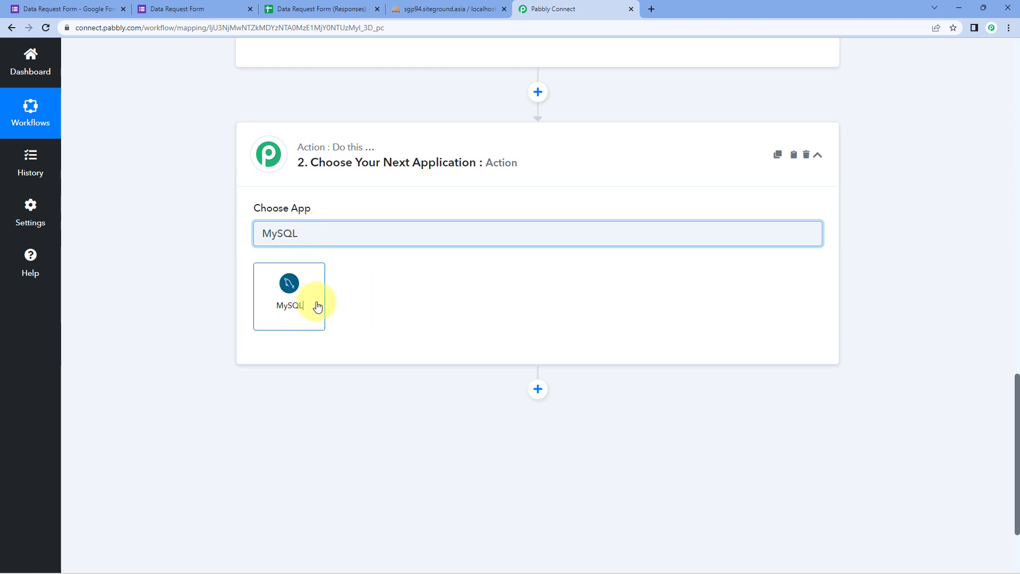
left_click(315, 292)
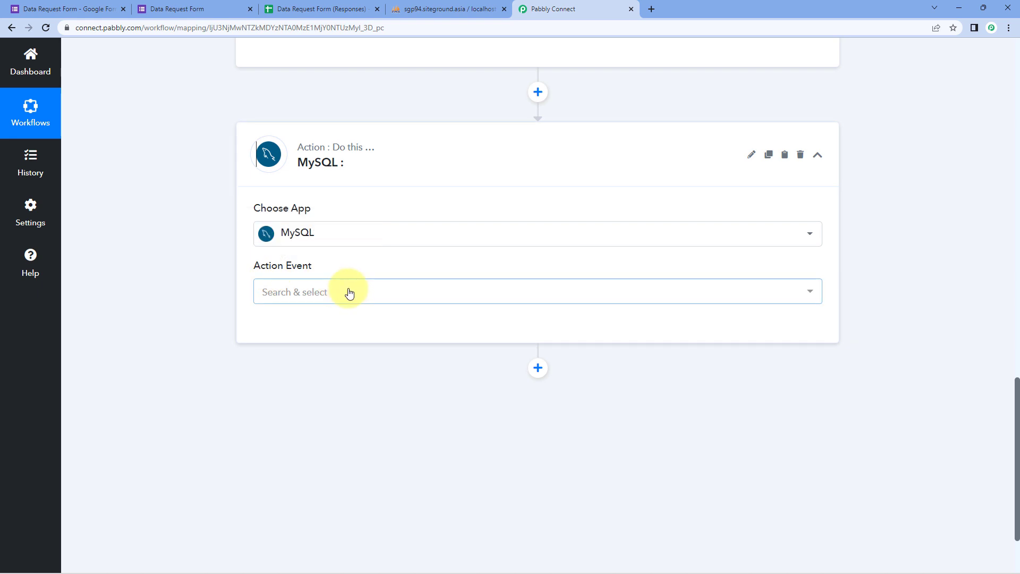
left_click(340, 291)
scroll(208, 284, "down", 2)
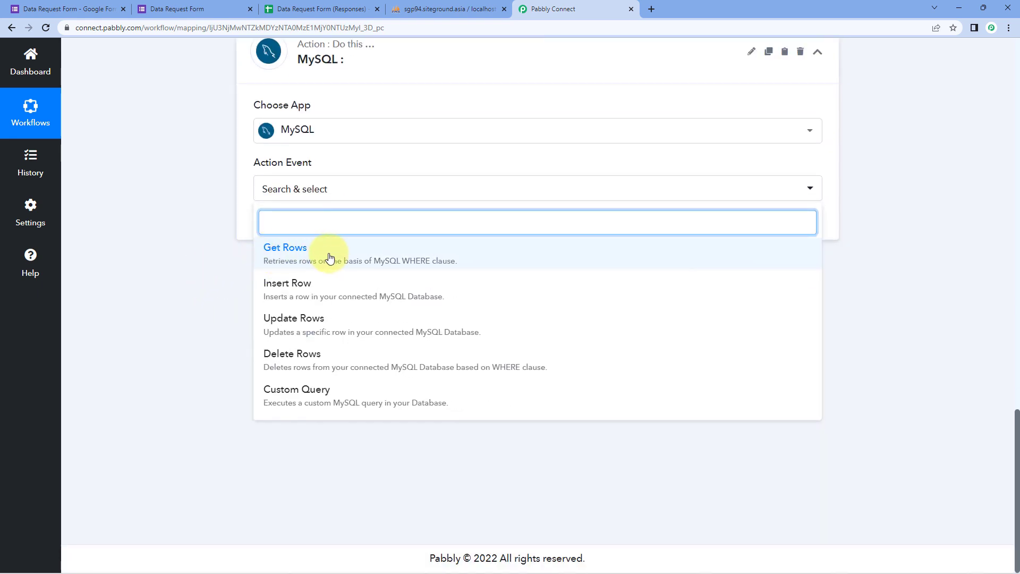
left_click(332, 258)
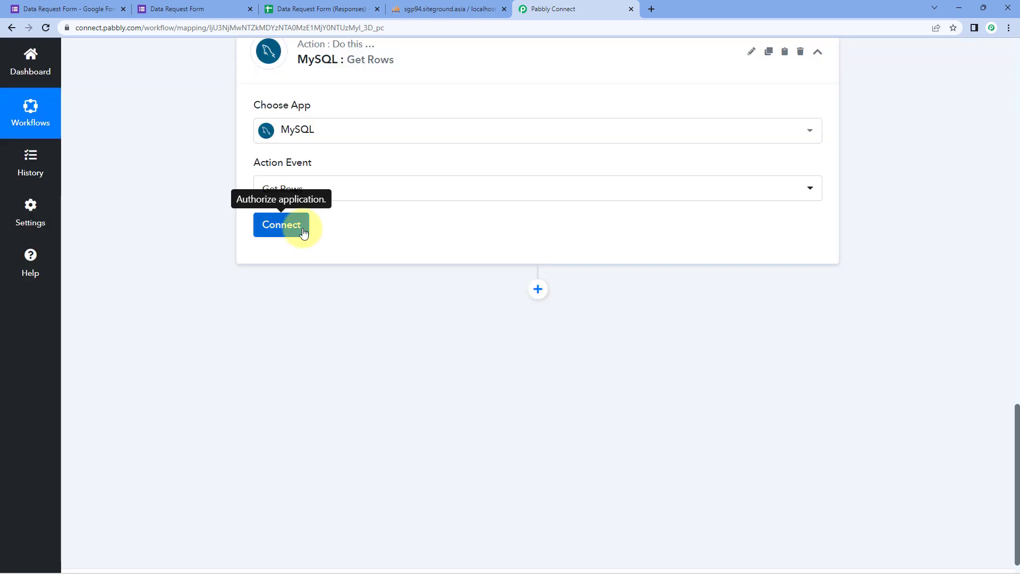
left_click(295, 225)
Link the Get Rows step to the existing MySQL #19 connection and save it.
left_click(472, 176)
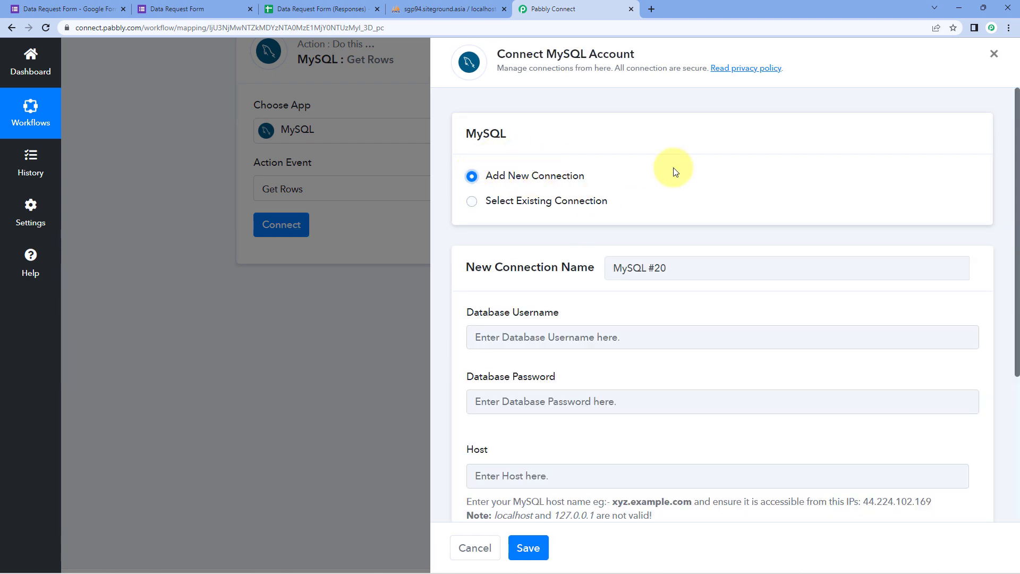
scroll(674, 171, "down", 2)
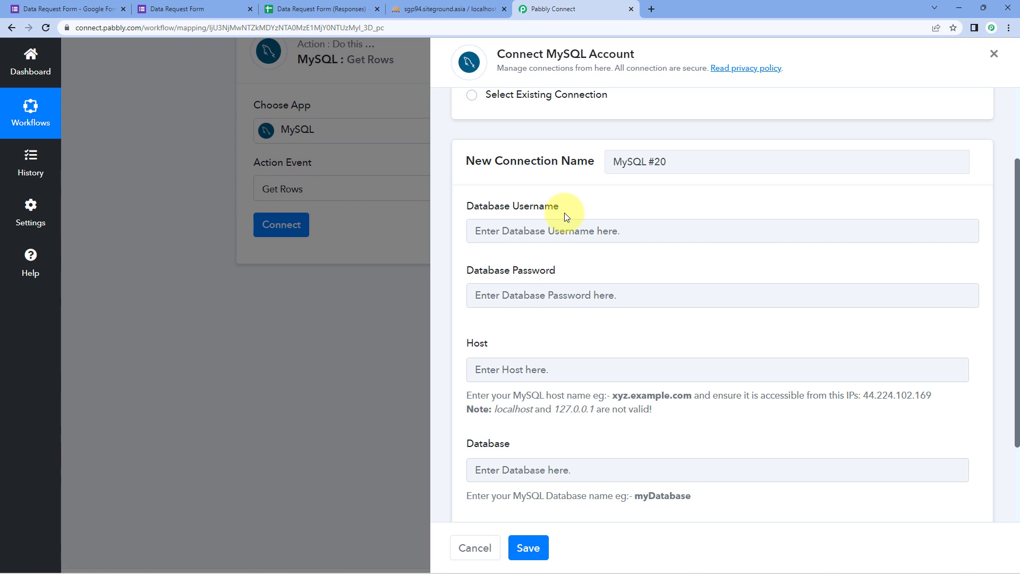
scroll(564, 213, "down", 1)
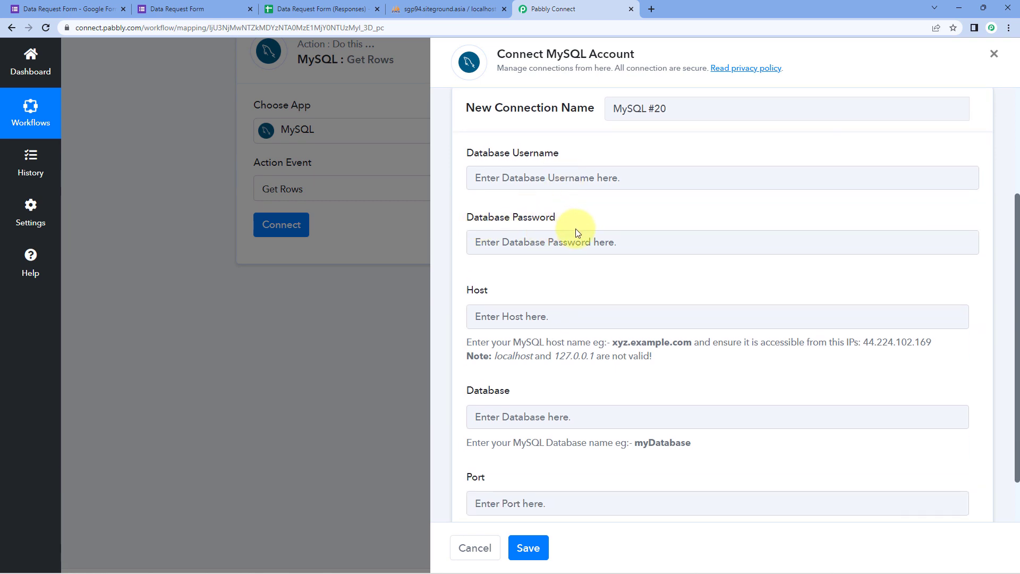
scroll(578, 233, "down", 1)
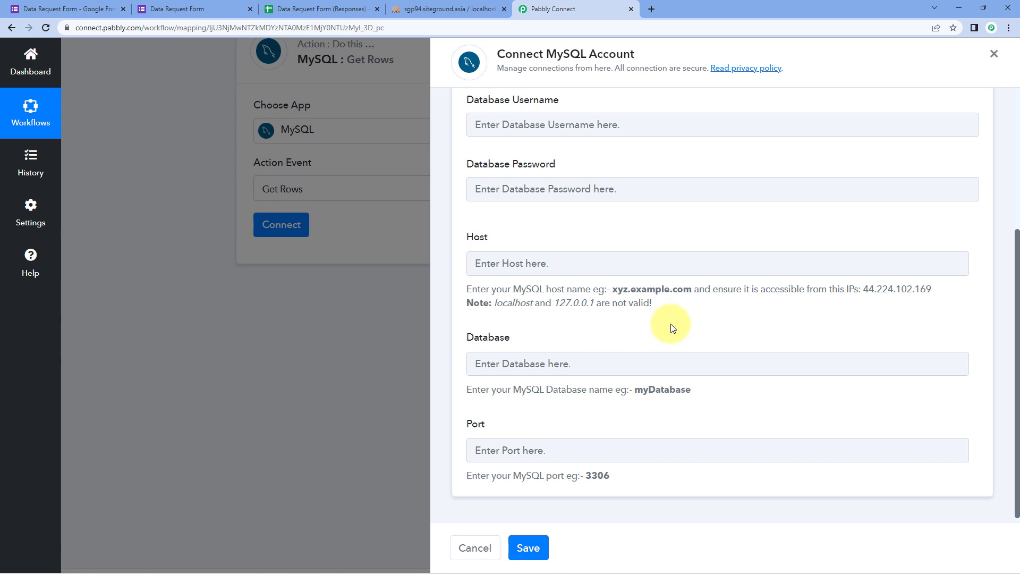
scroll(671, 324, "up", 4)
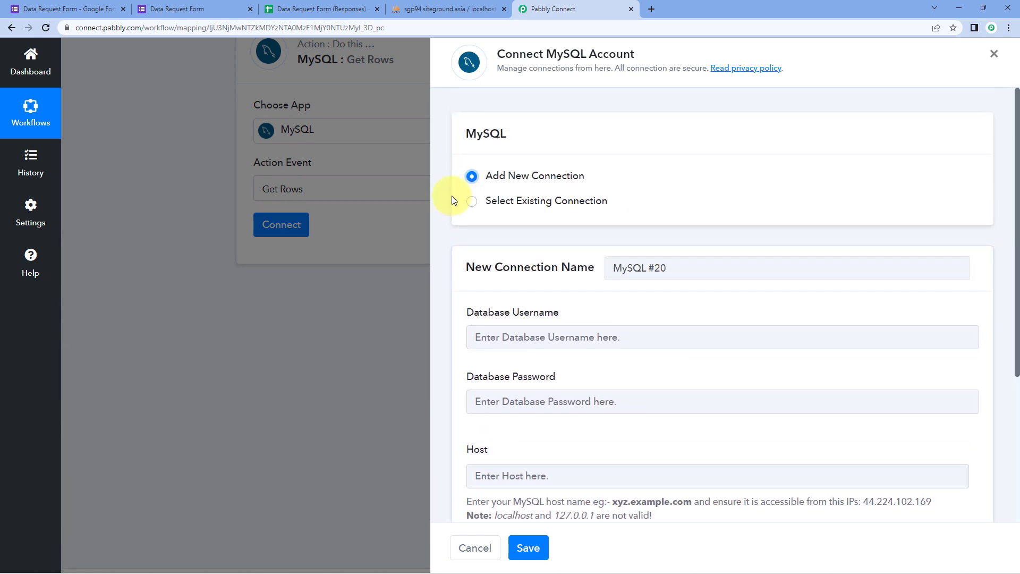
left_click(473, 201)
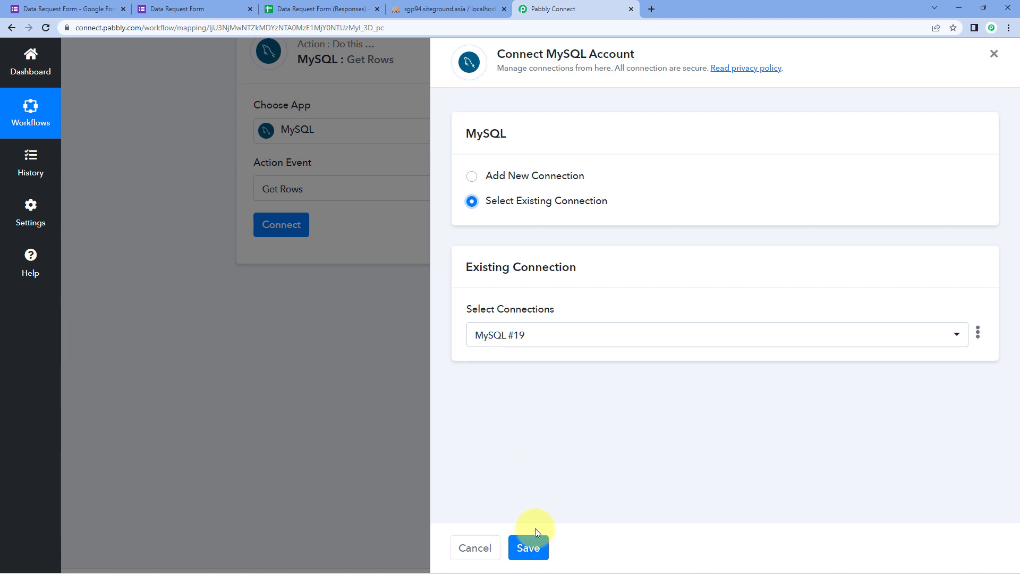
left_click(529, 548)
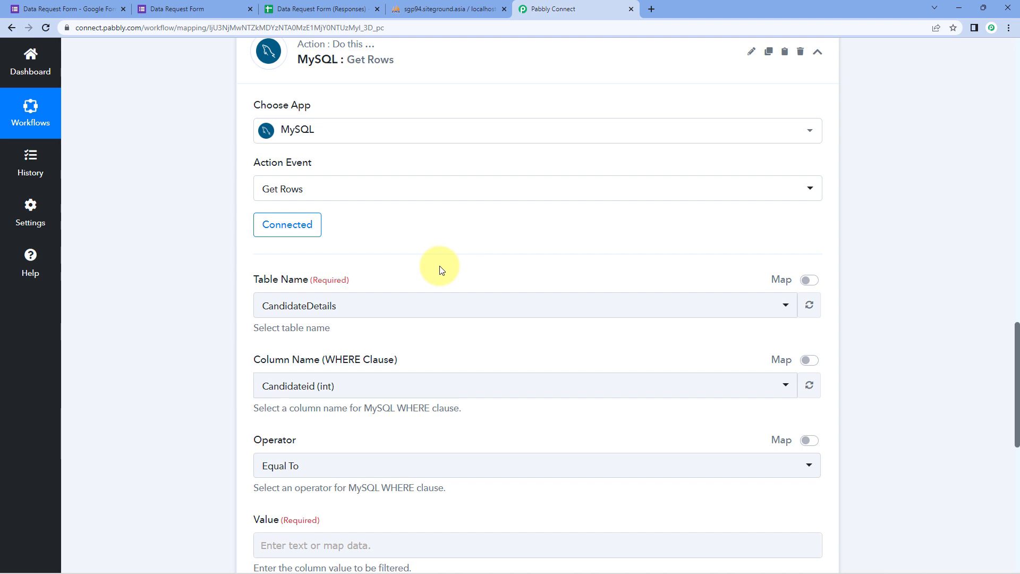
Choose the CustomerData table for the Get Rows step, cross-checking it in phpMyAdmin.
left_click(368, 302)
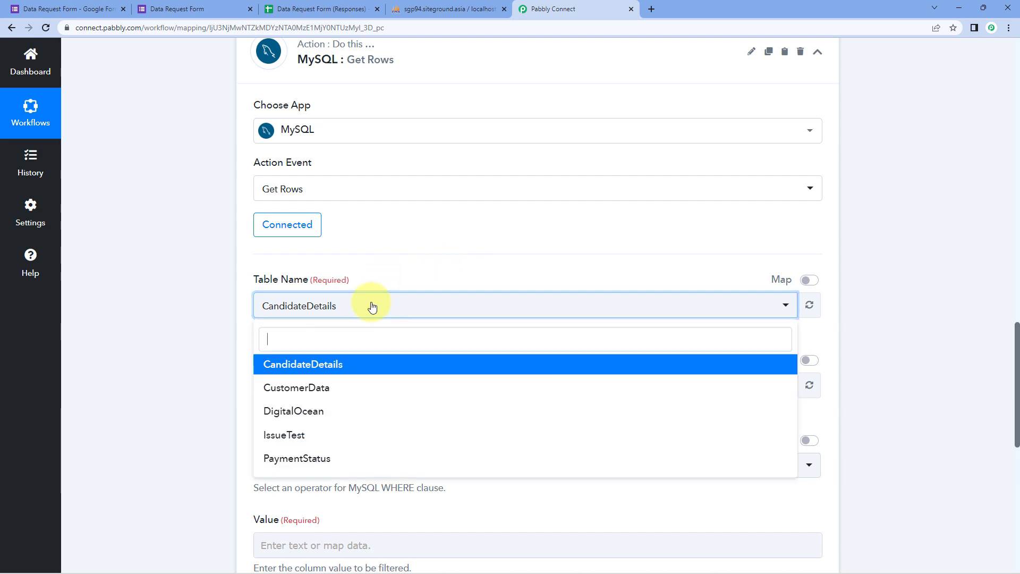
scroll(218, 312, "down", 2)
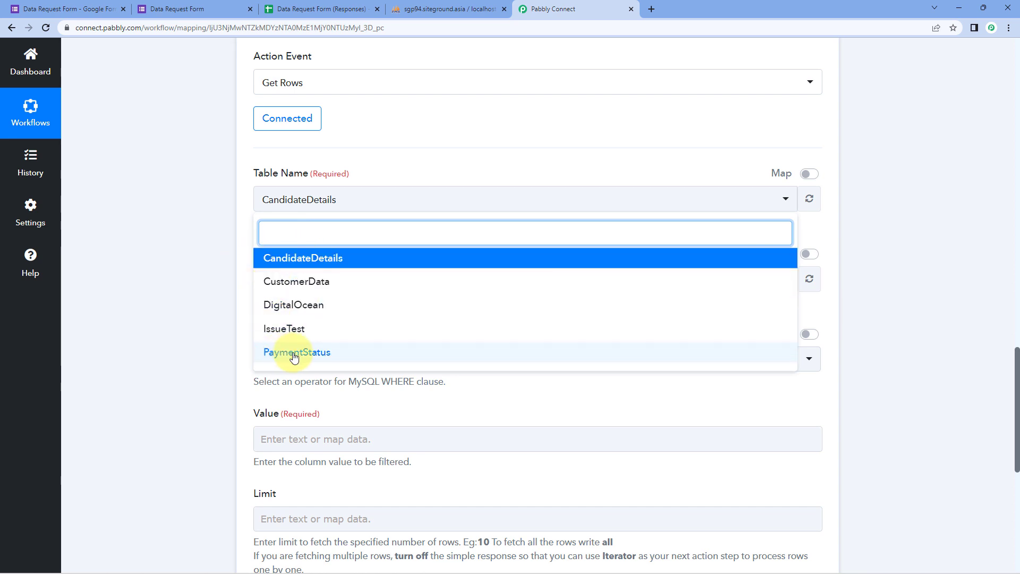
left_click(296, 289)
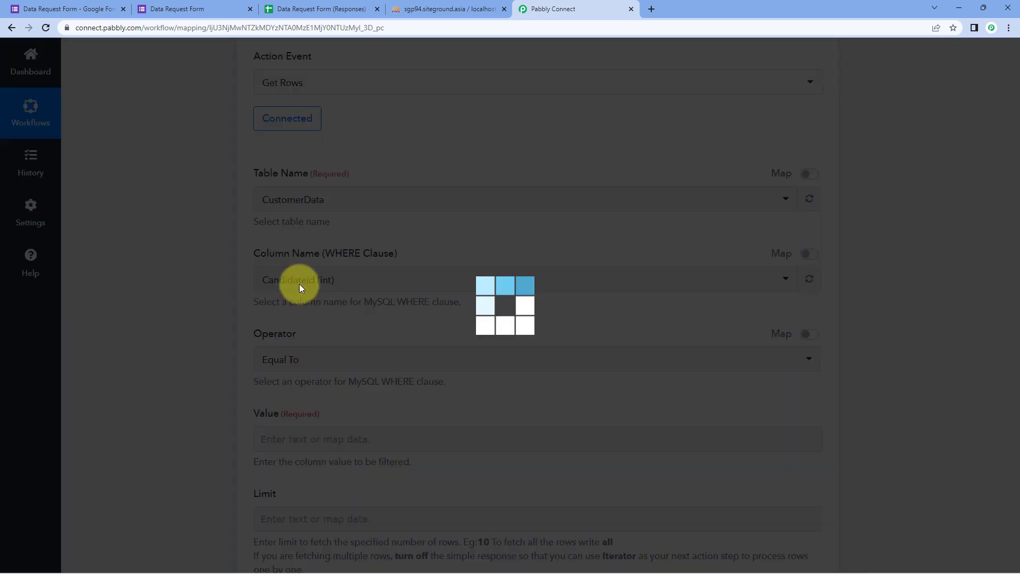
left_click(417, 9)
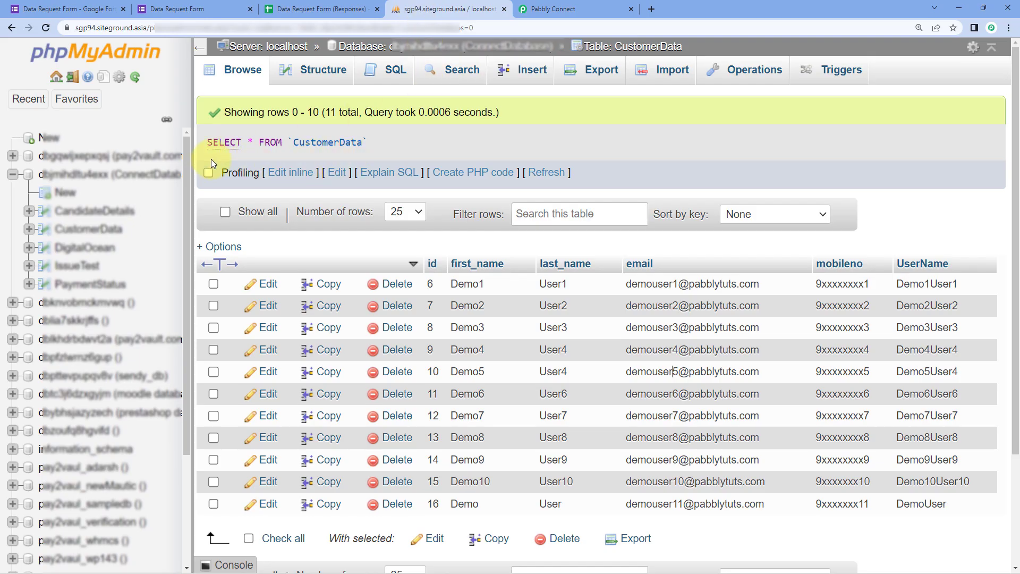
left_click(563, 9)
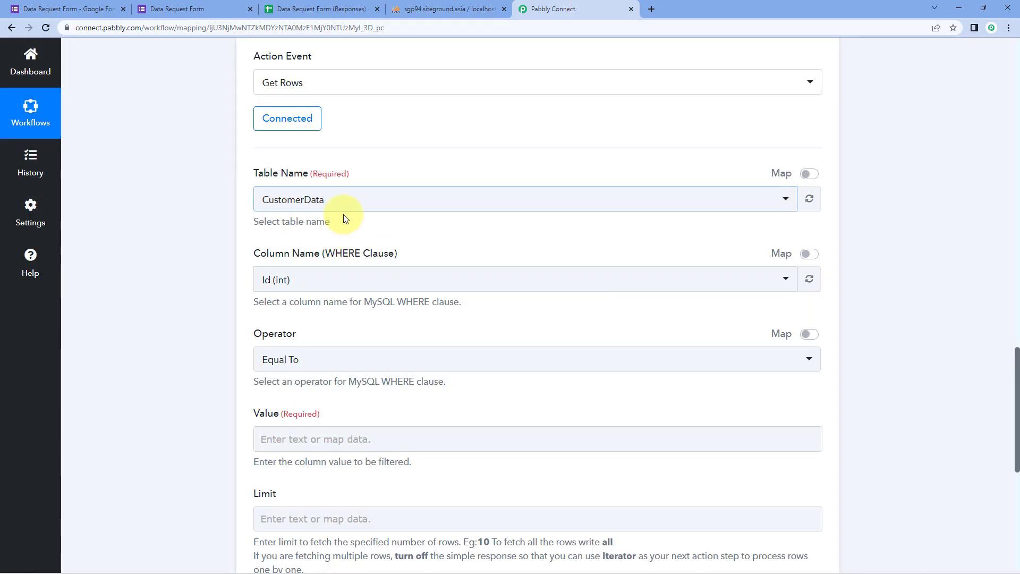
scroll(419, 228, "down", 1)
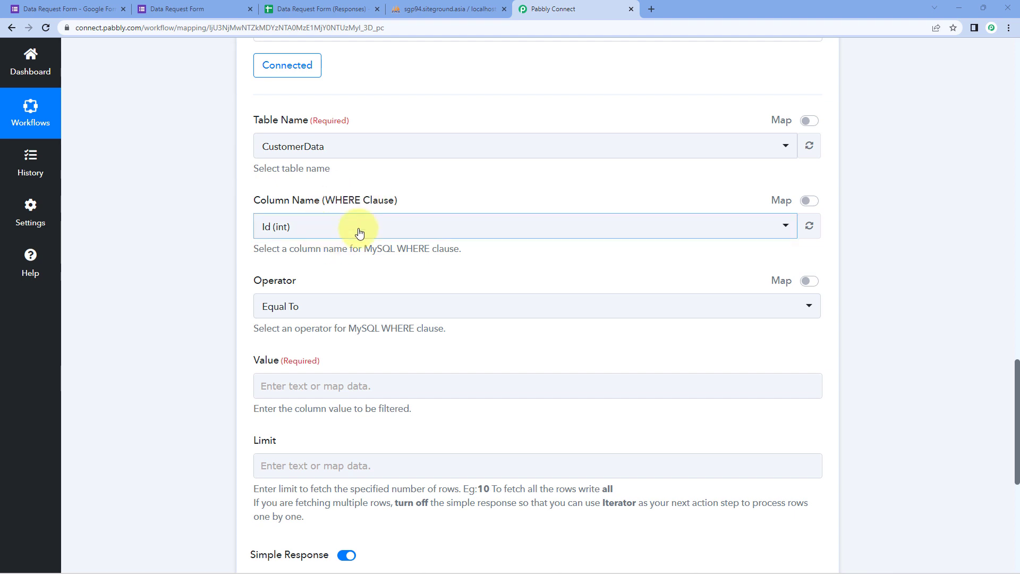
Pick Email (varchar) as the WHERE clause column after checking phpMyAdmin and the form response.
left_click(341, 233)
scroll(221, 250, "down", 1)
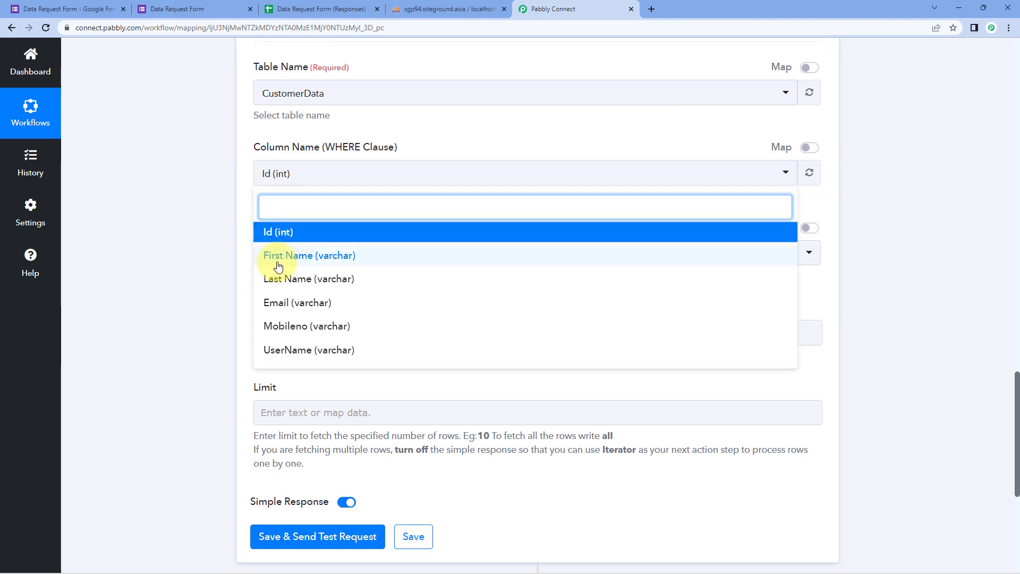
left_click(448, 9)
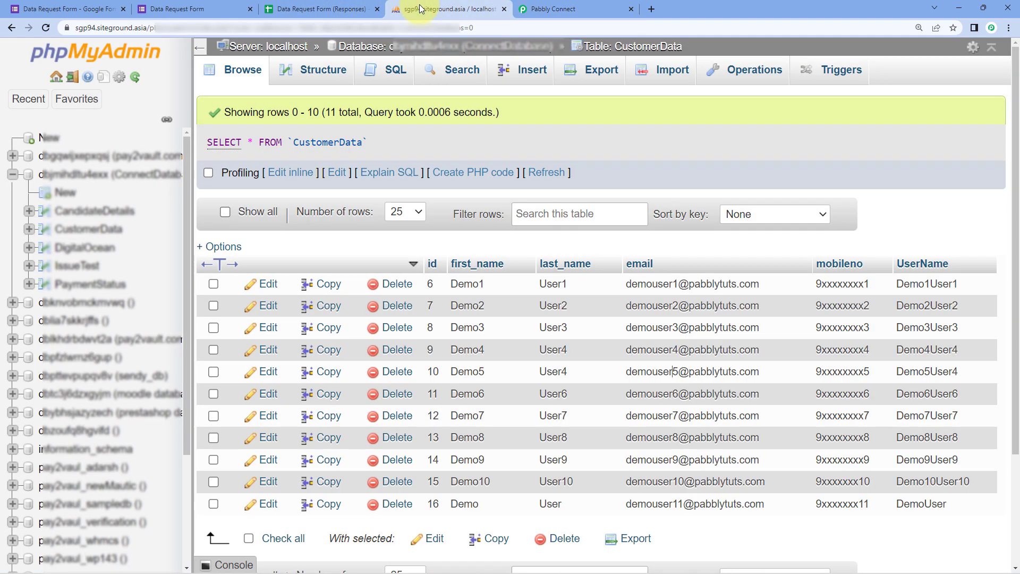
left_click(555, 9)
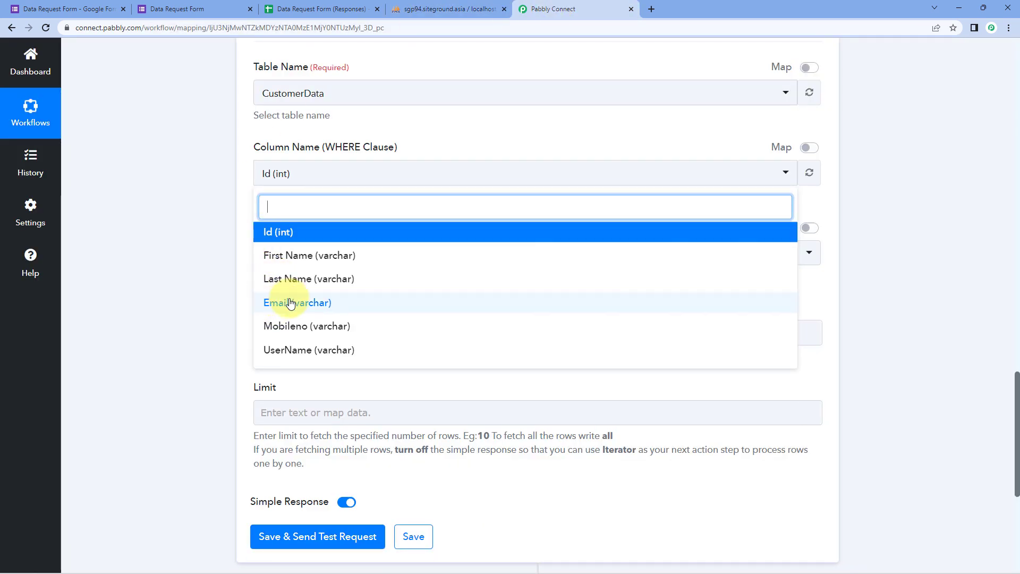
left_click(195, 11)
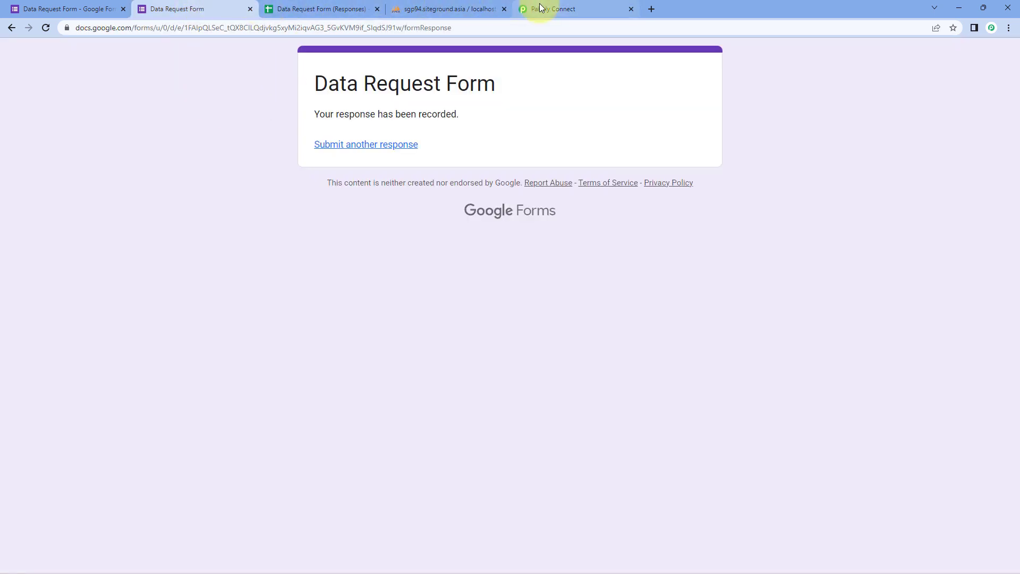
left_click(524, 11)
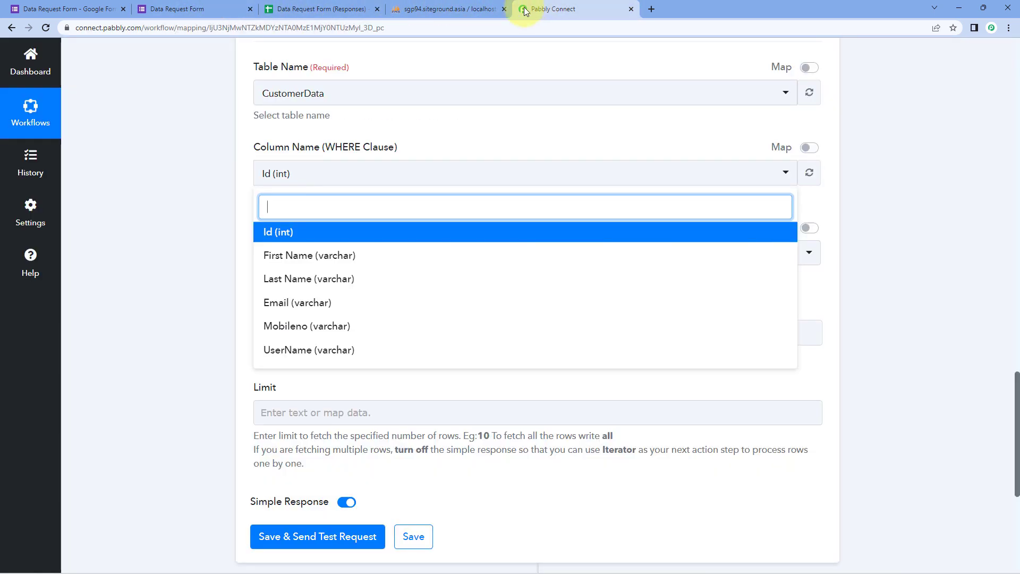
left_click(276, 306)
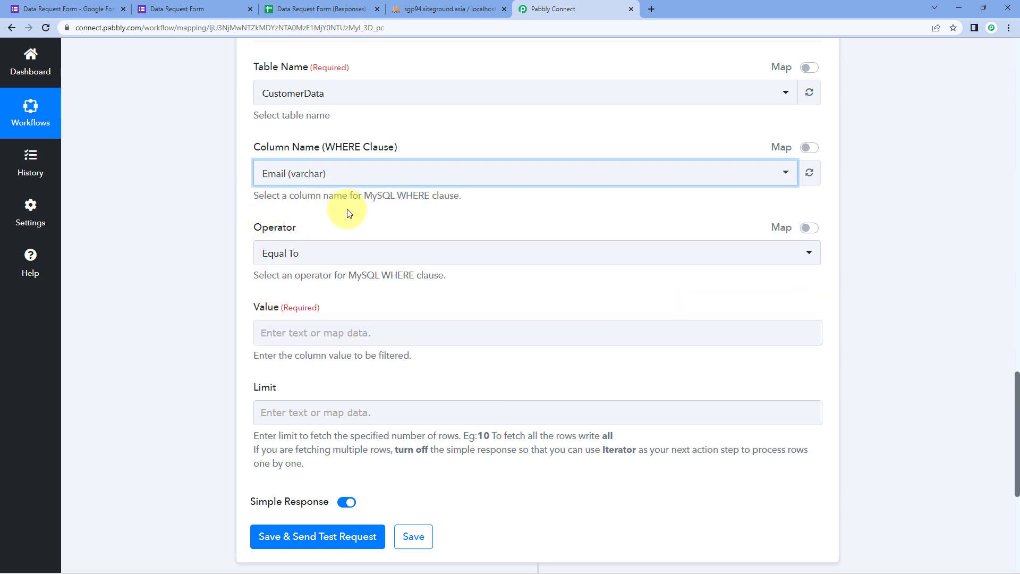
left_click(332, 258)
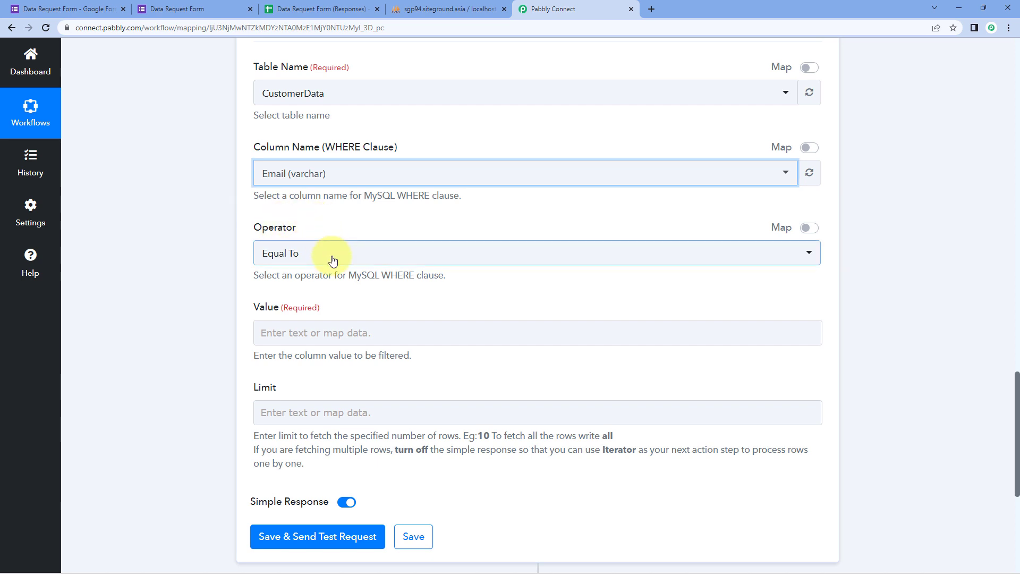
scroll(244, 270, "down", 1)
scroll(303, 289, "down", 2)
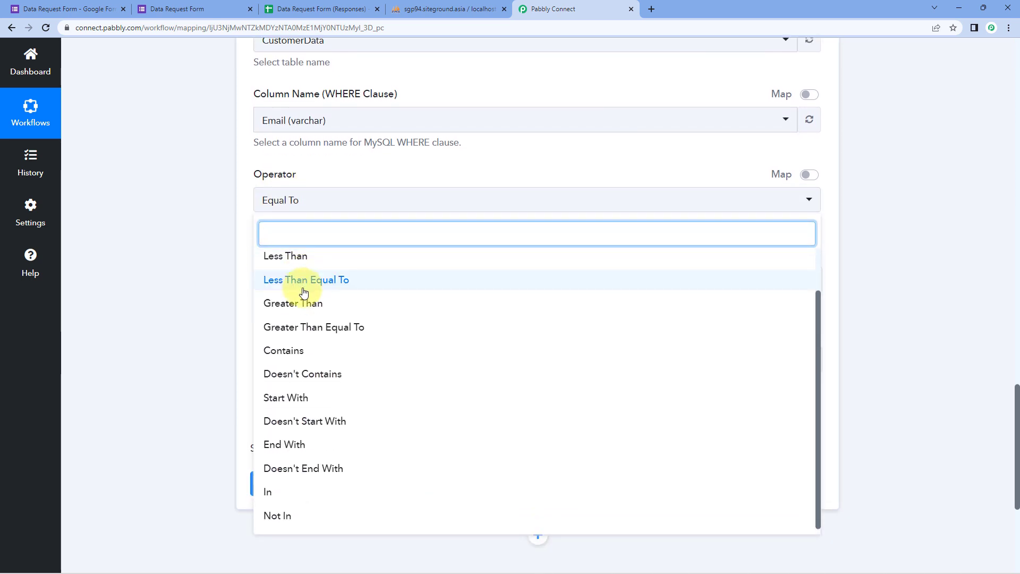
scroll(303, 289, "up", 2)
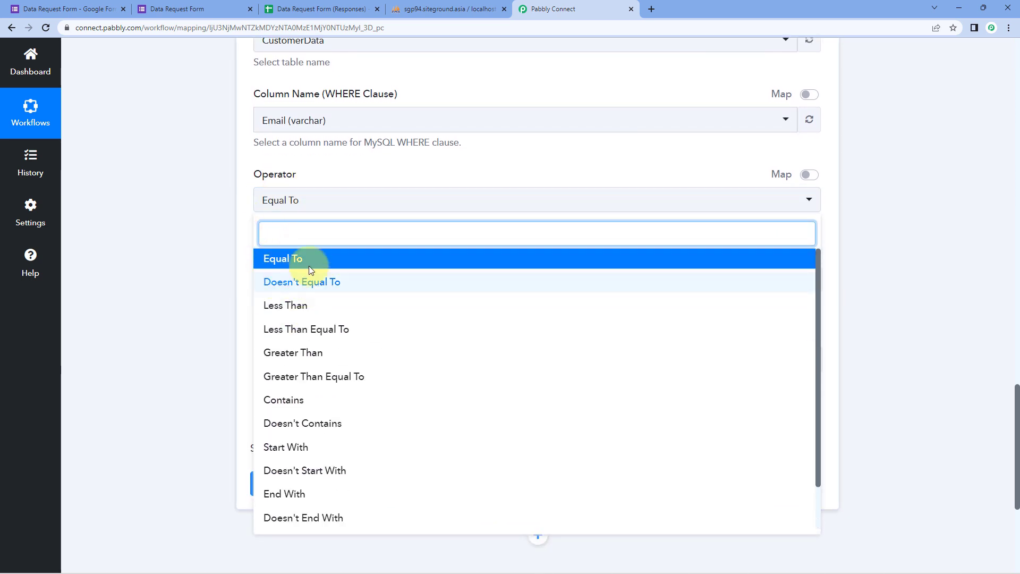
left_click(305, 263)
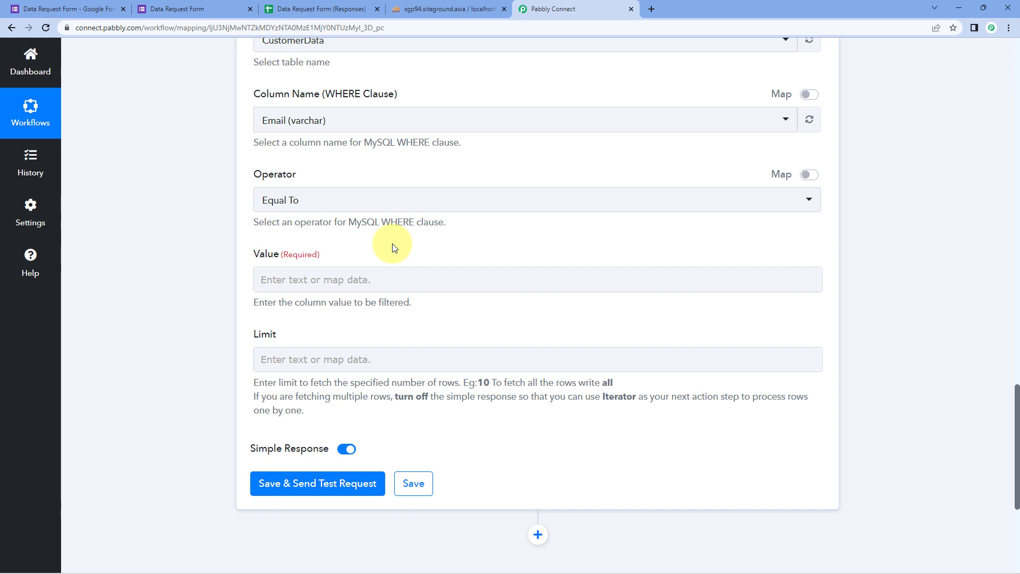
left_click(282, 282)
scroll(455, 257, "up", 12)
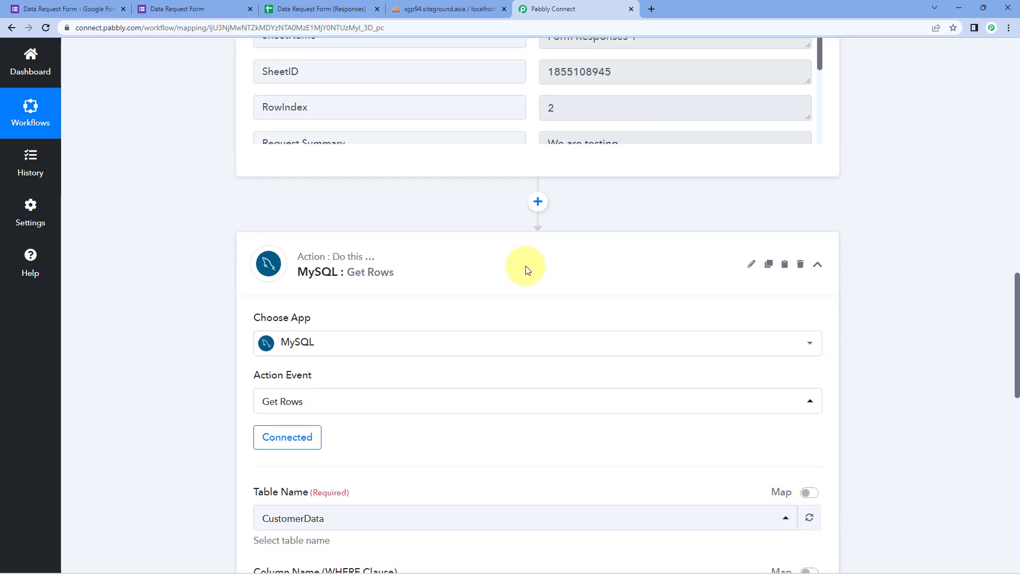
scroll(537, 257, "up", 3)
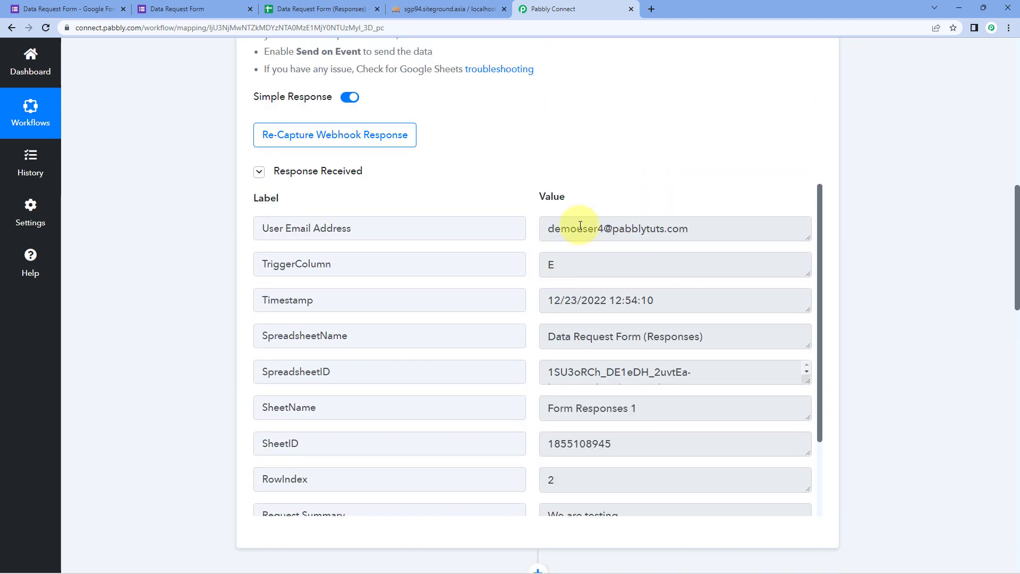
left_click_drag(549, 228, 701, 228)
left_click(701, 228)
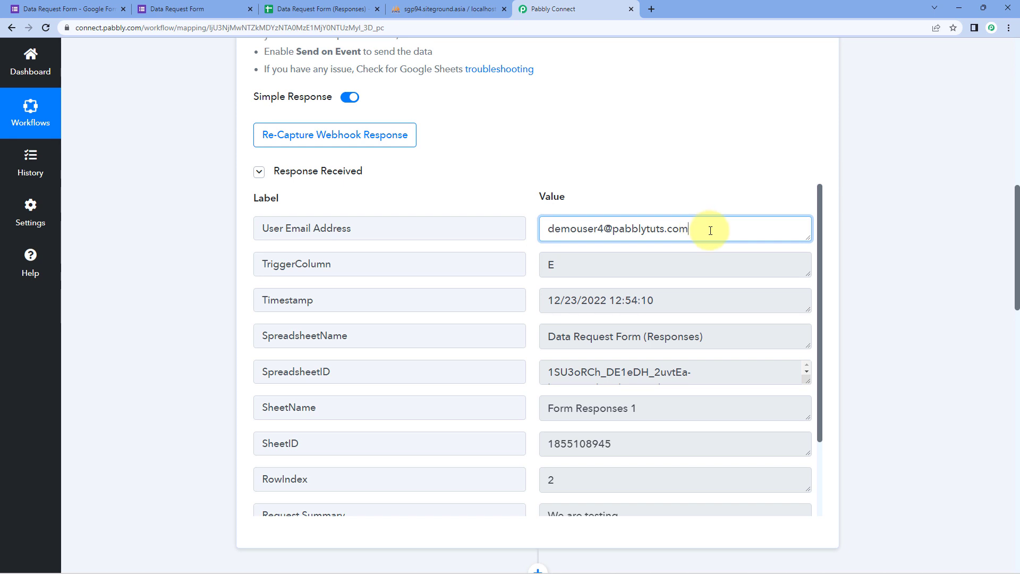
left_click_drag(711, 230, 551, 228)
left_click(541, 229)
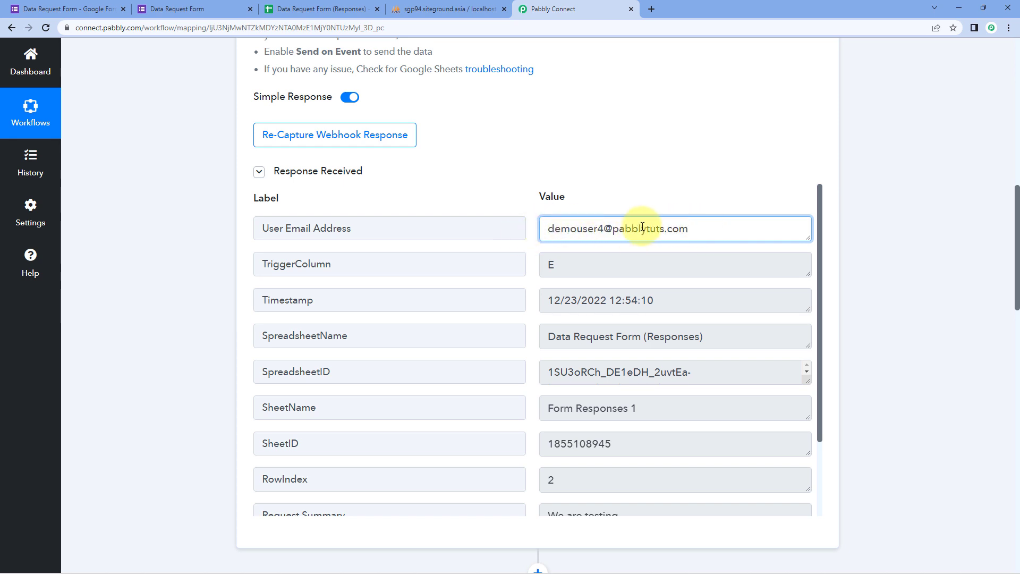
scroll(218, 272, "down", 15)
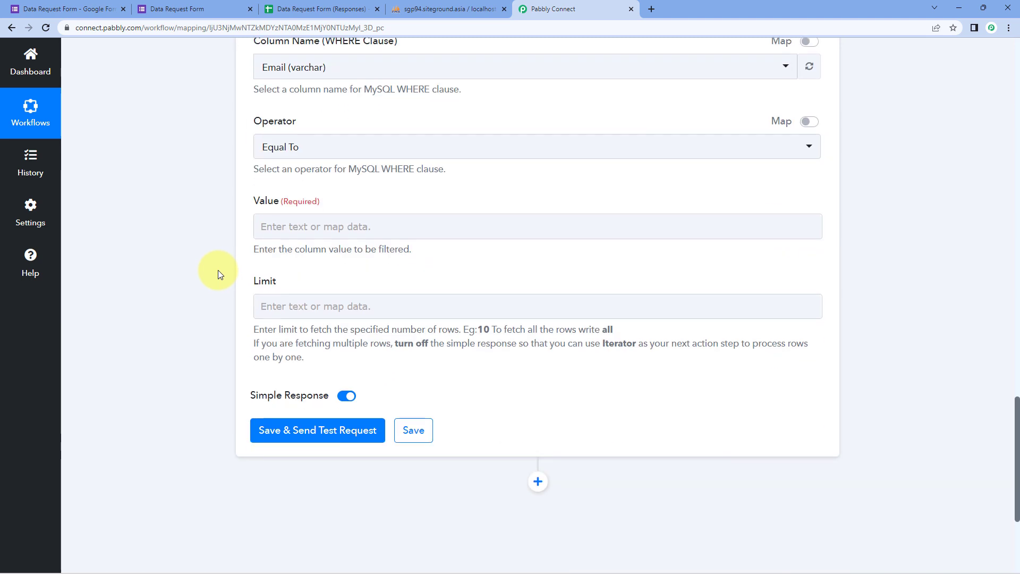
left_click(268, 226)
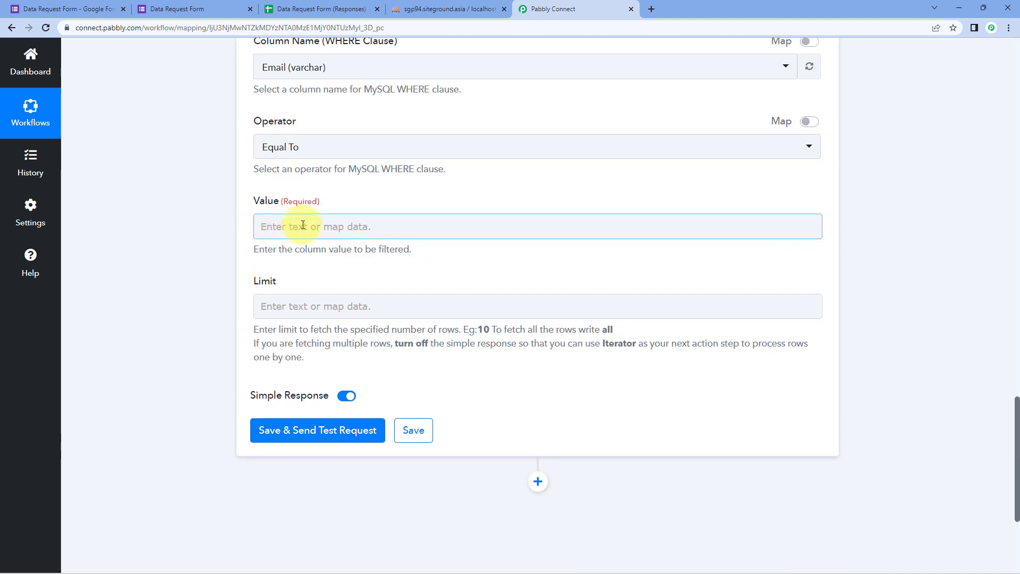
Map the Google Forms User Email Address into the Value field and send a test request.
left_click(276, 225)
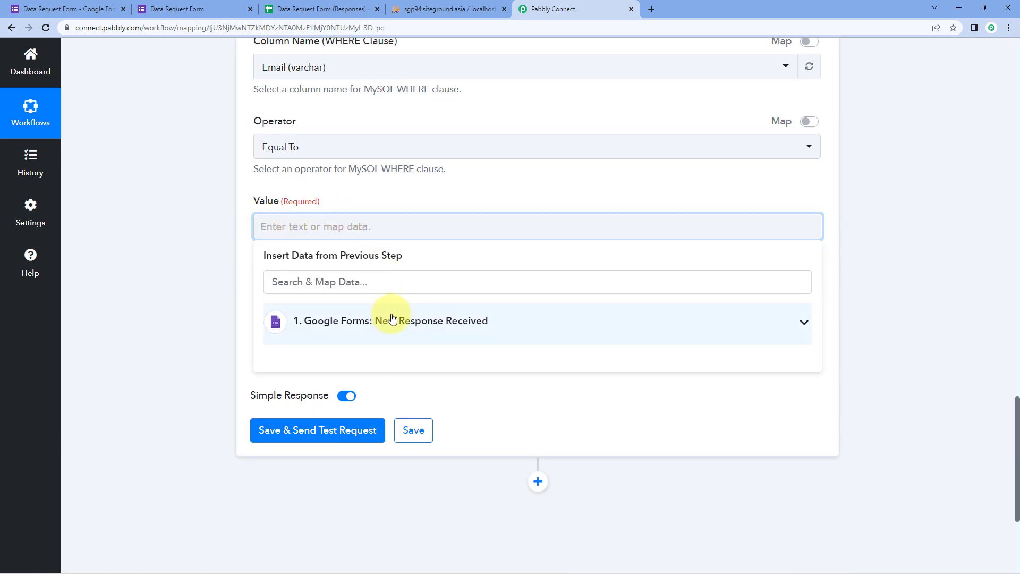
left_click(392, 318)
scroll(212, 295, "down", 2)
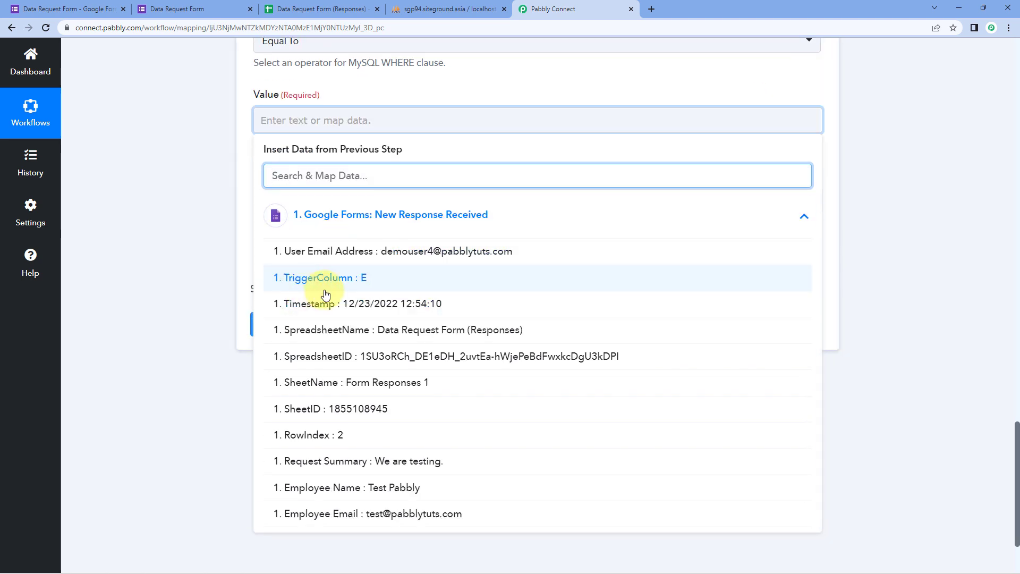
left_click(343, 259)
left_click(231, 166)
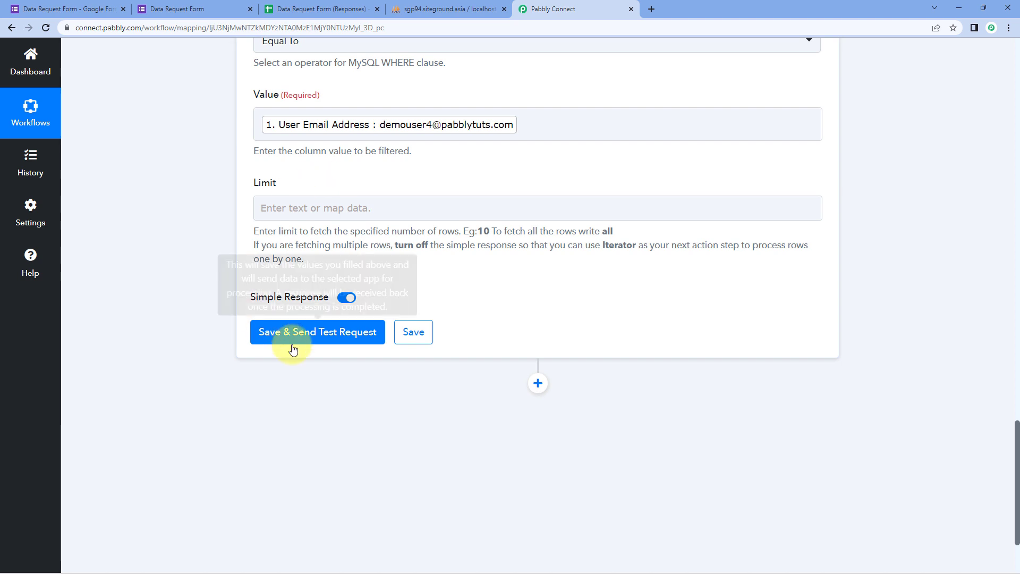
left_click(319, 334)
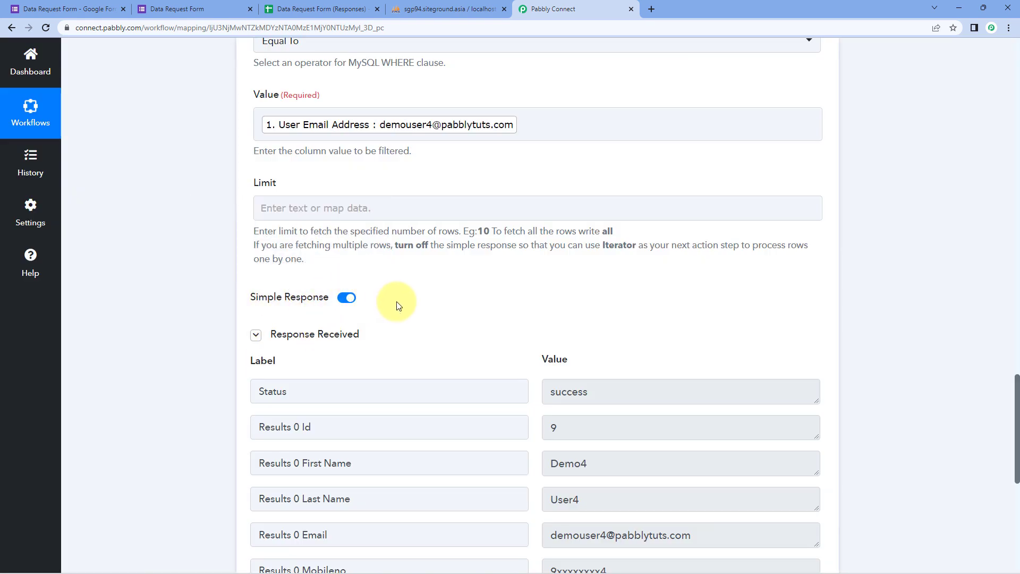
Review the returned Demo4 User4 fields and compare them with CustomerData row 9 in phpMyAdmin.
scroll(399, 306, "down", 2)
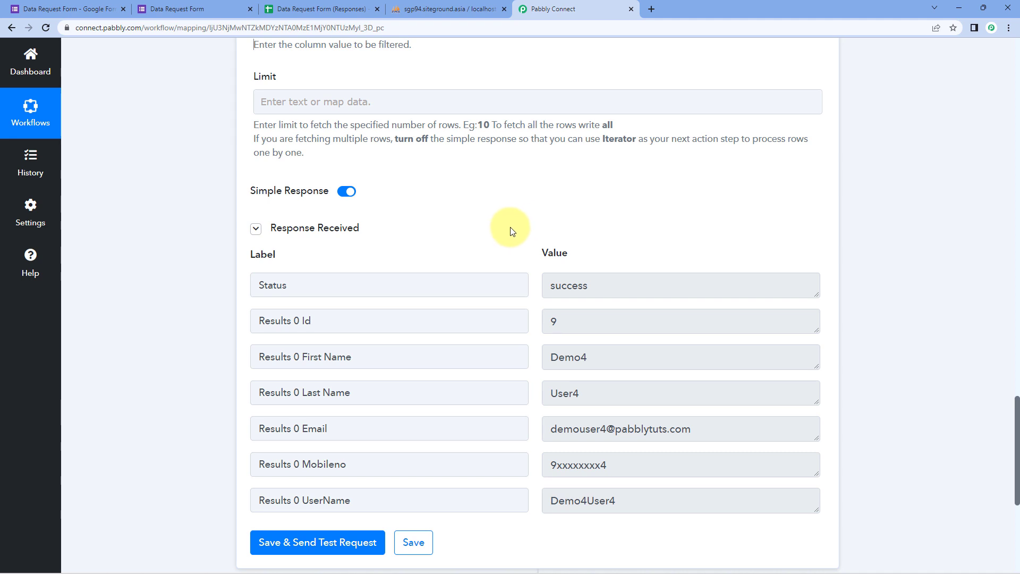
scroll(516, 223, "down", 1)
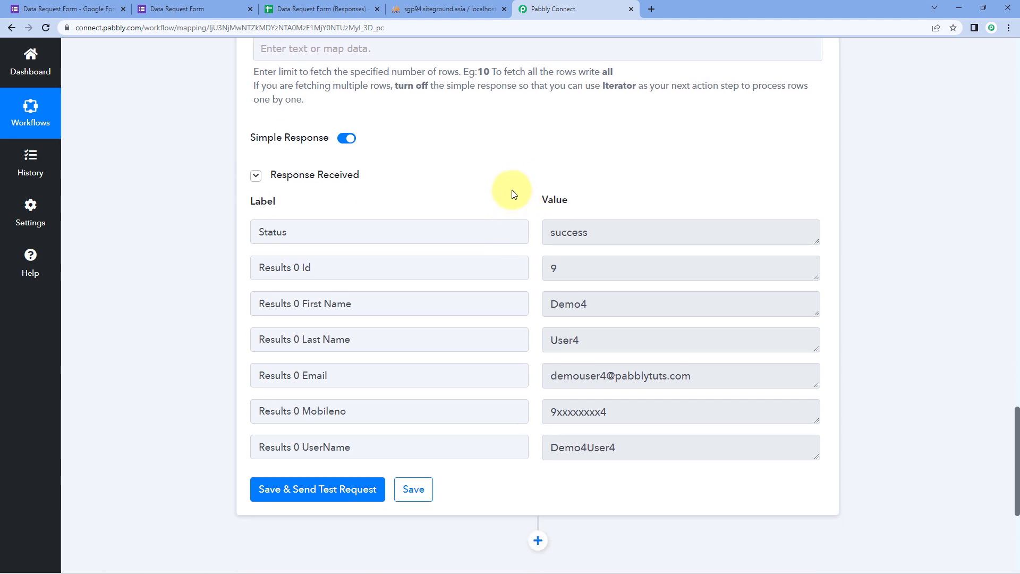
scroll(513, 193, "down", 1)
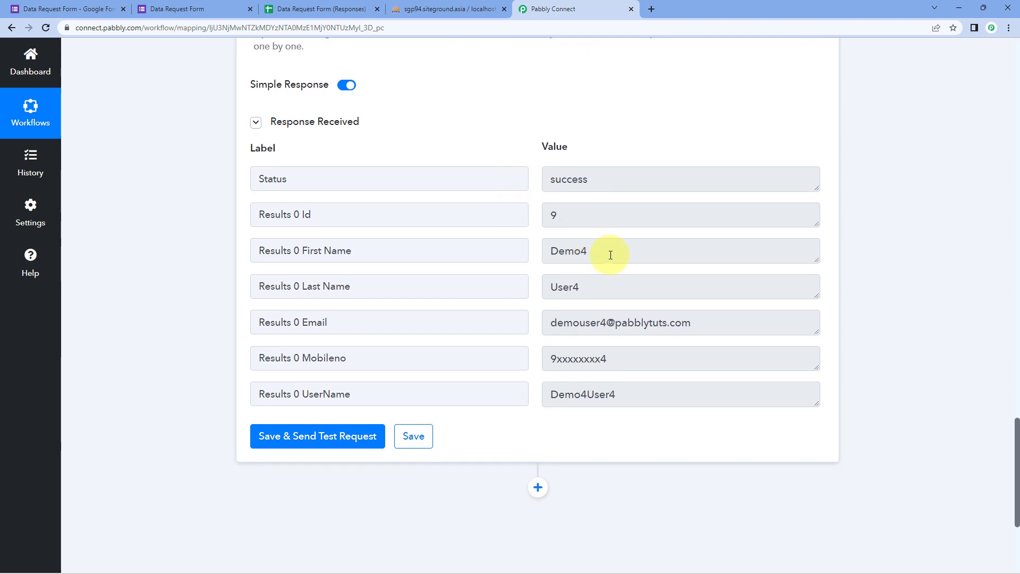
left_click_drag(614, 254, 543, 256)
left_click_drag(584, 287, 548, 289)
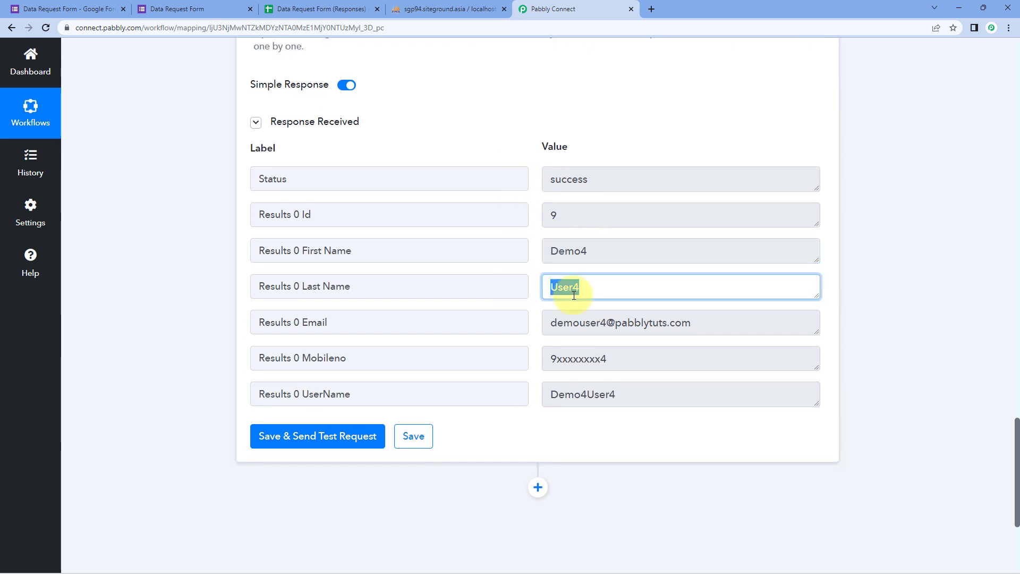
left_click_drag(697, 323, 514, 326)
left_click_drag(662, 359, 541, 362)
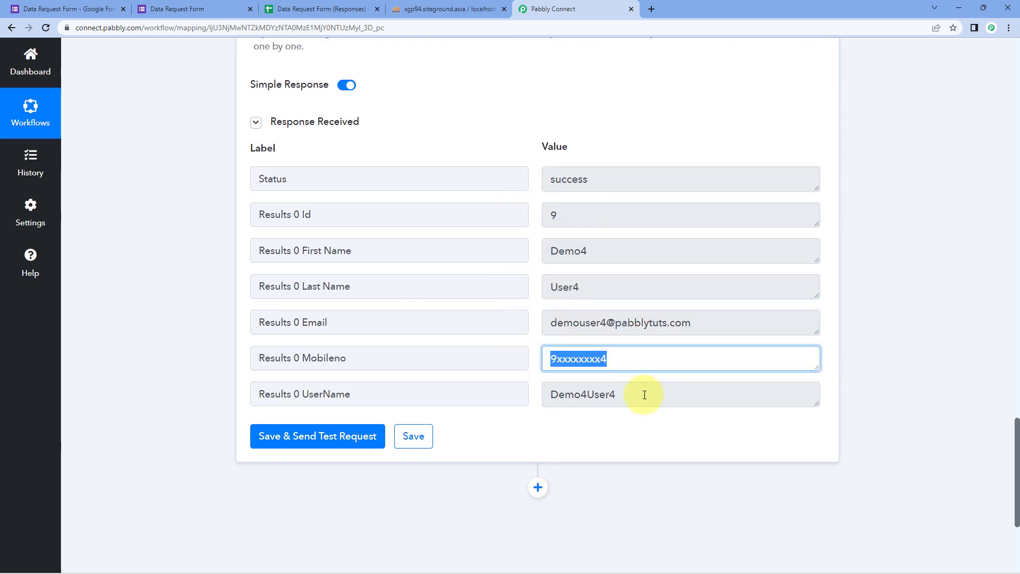
left_click_drag(644, 395, 528, 388)
left_click(440, 6)
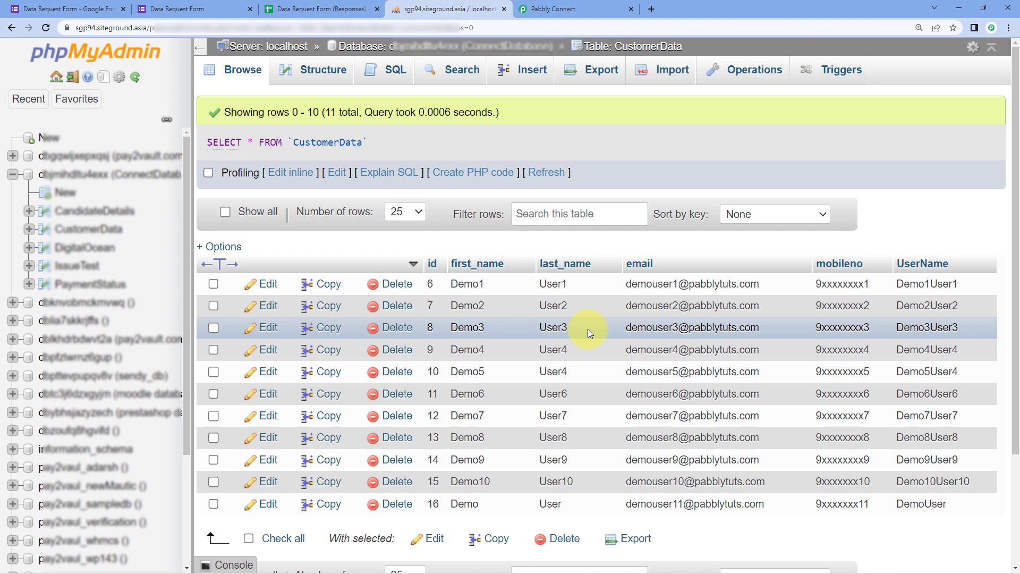
Review the workflow and form confirmation, then add an empty action step below MySQL Get Rows.
left_click(563, 8)
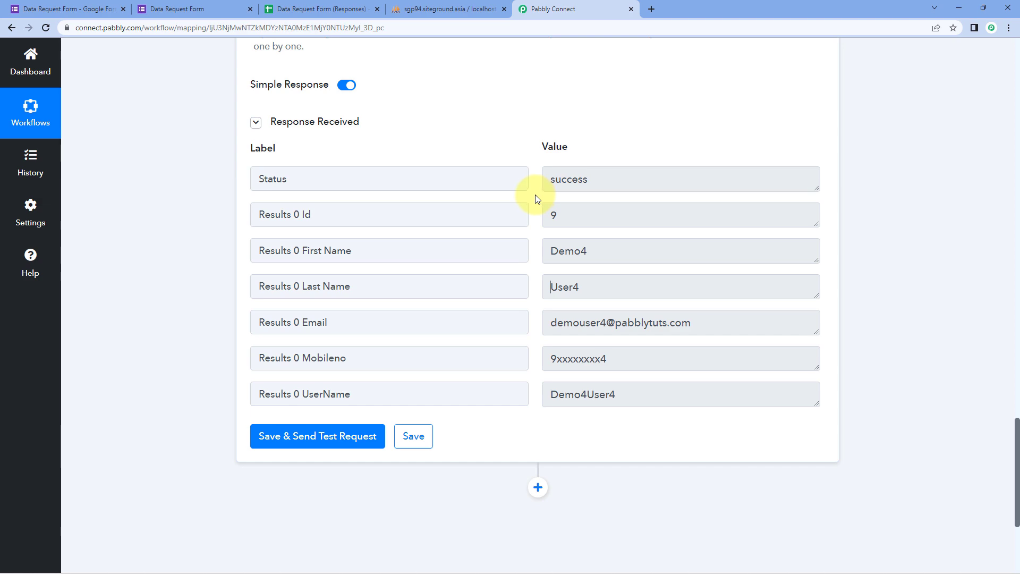
scroll(532, 170, "up", 10)
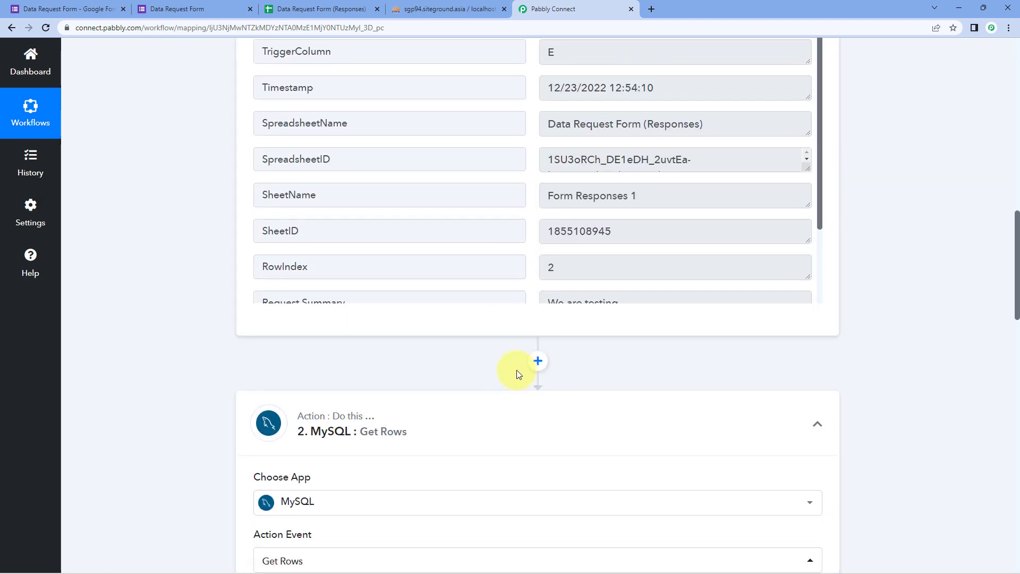
scroll(536, 287, "up", 11)
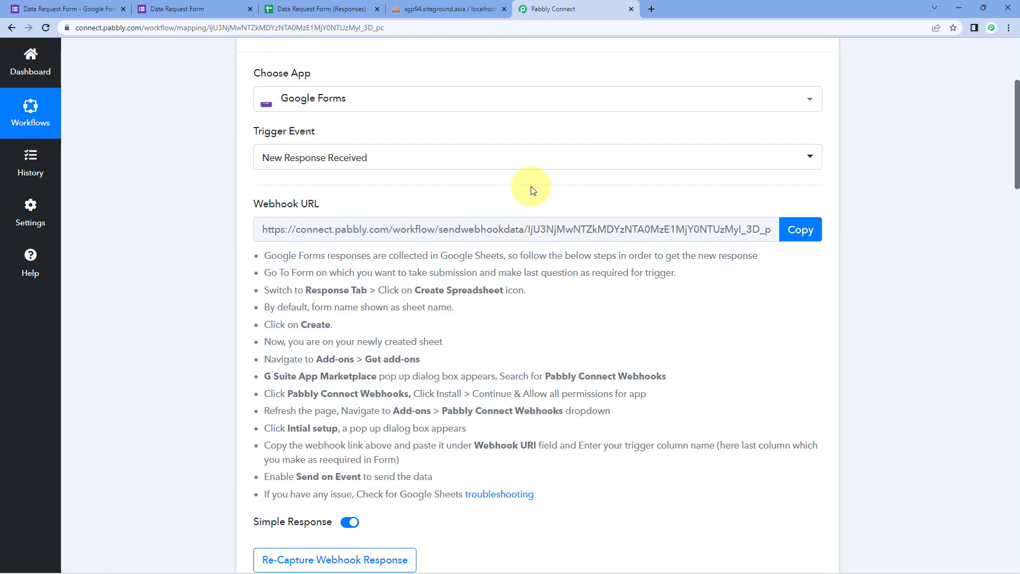
scroll(532, 189, "up", 4)
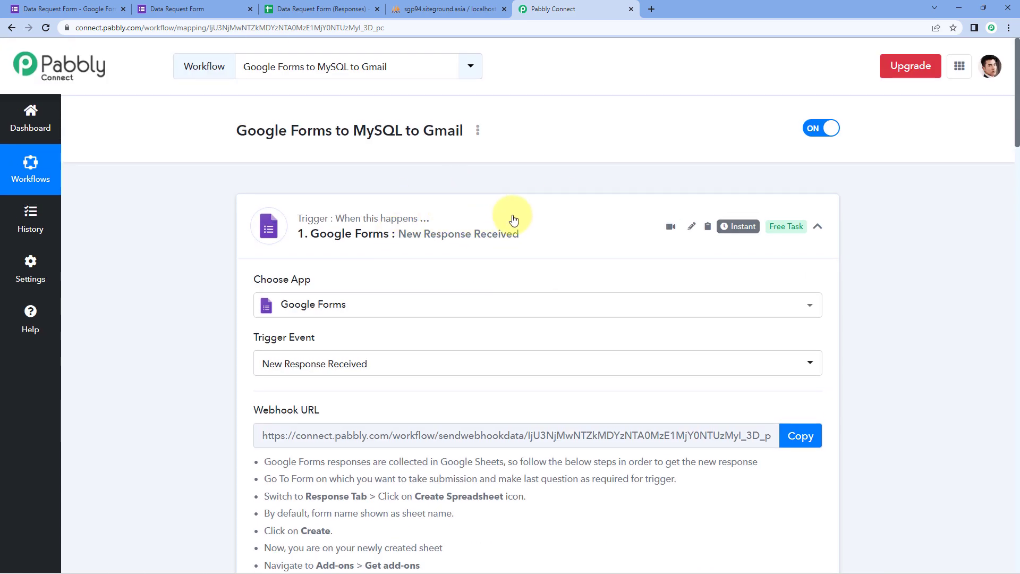
scroll(511, 221, "down", 15)
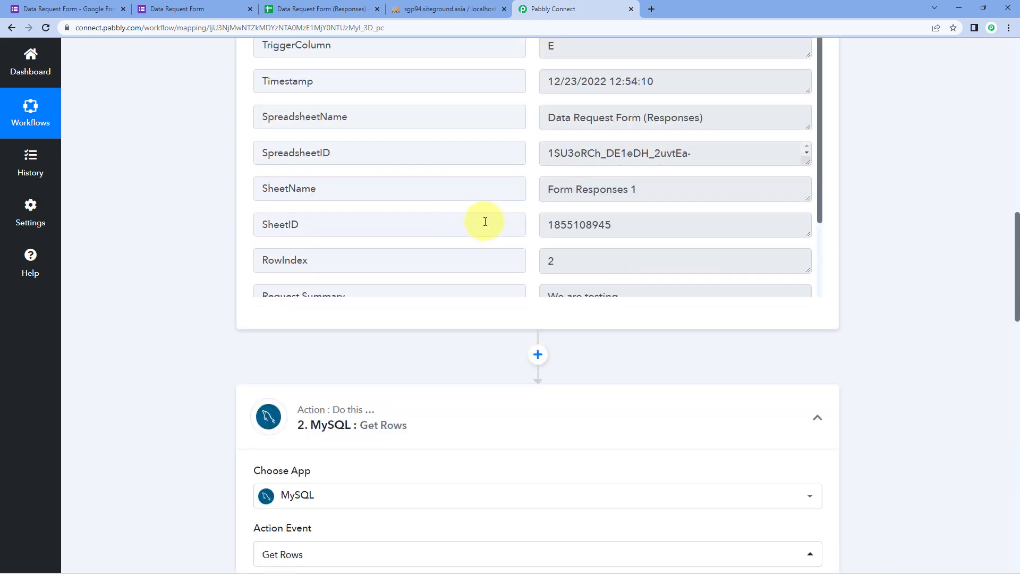
scroll(490, 225, "down", 17)
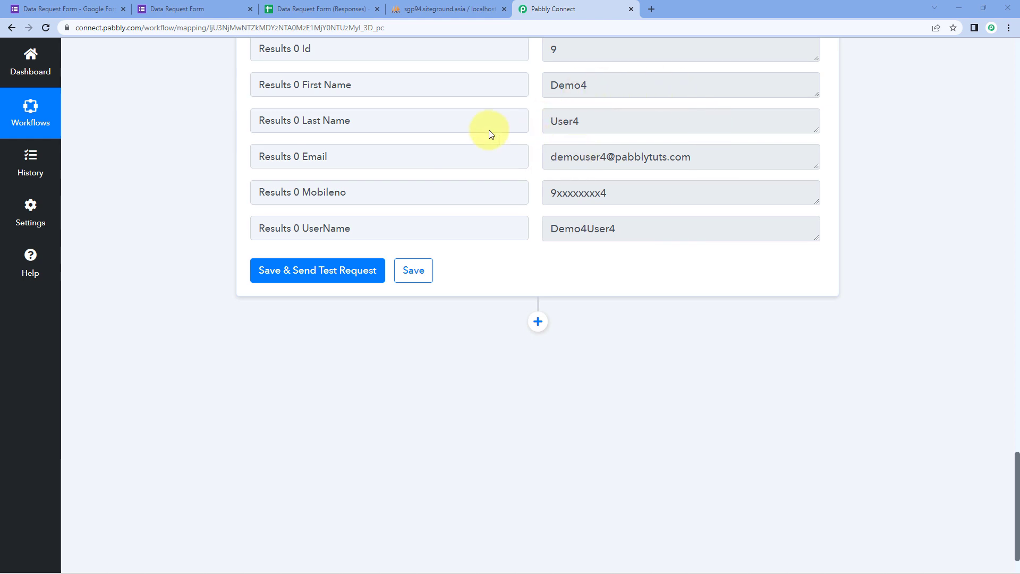
left_click(190, 12)
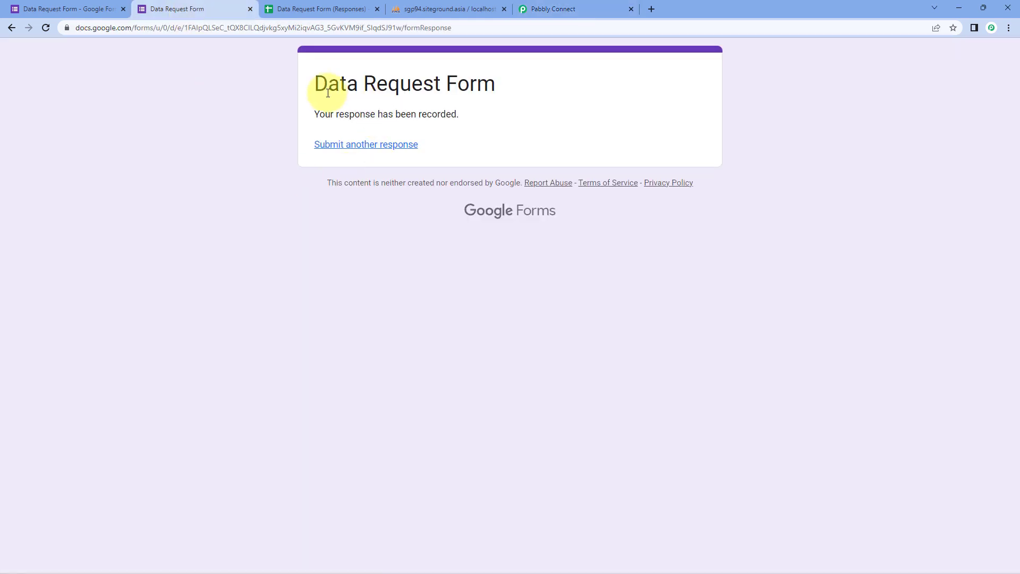
left_click(559, 7)
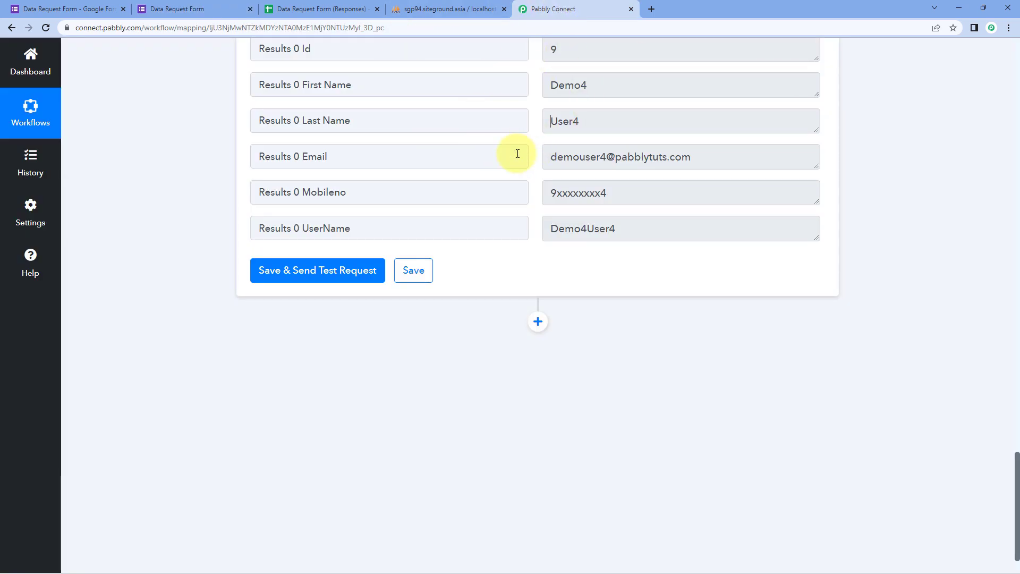
scroll(520, 204, "down", 2)
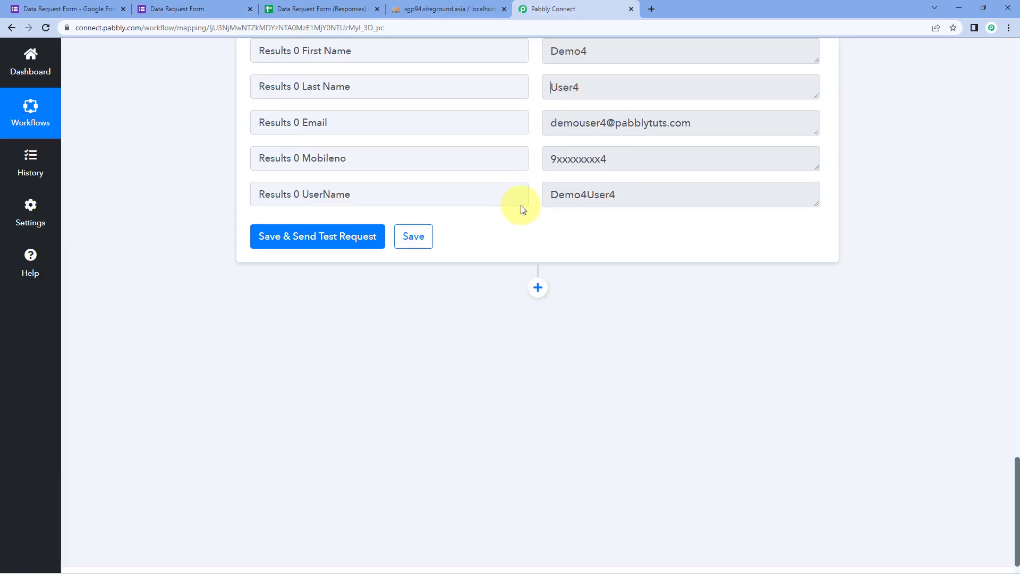
left_click(539, 265)
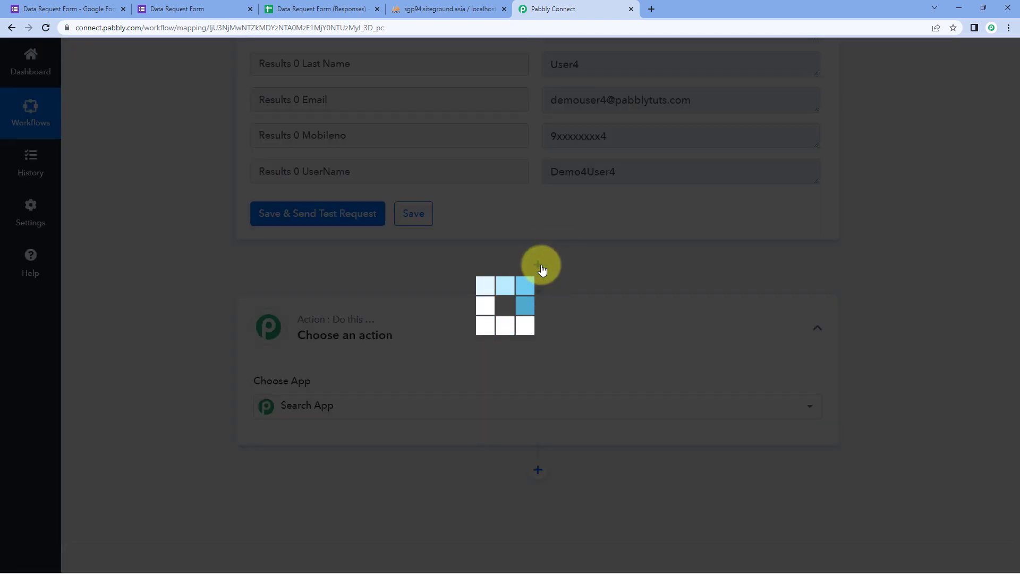
Set the new action step to the Gmail app with the Send Email event.
type("G")
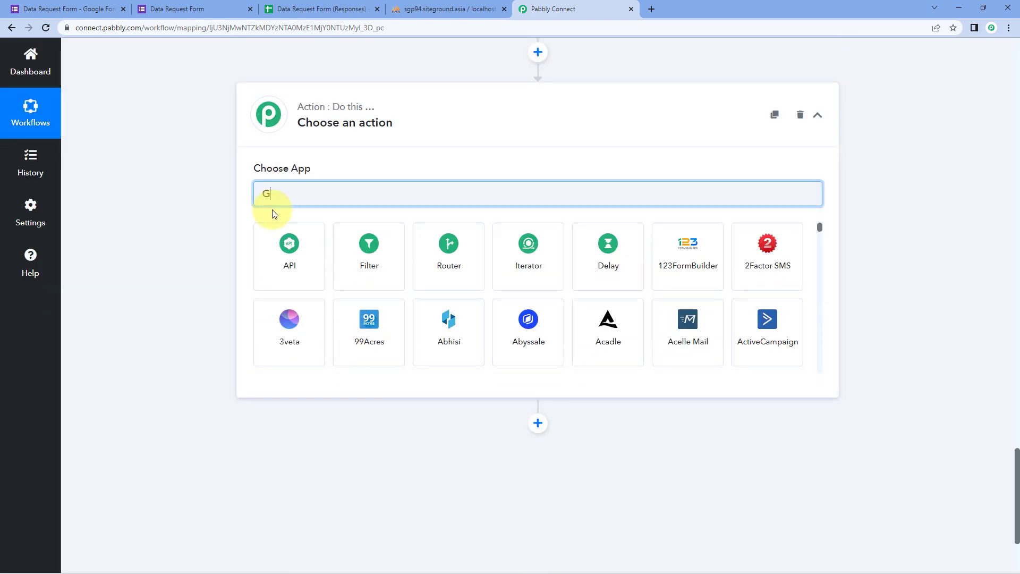
type("mail")
left_click(366, 255)
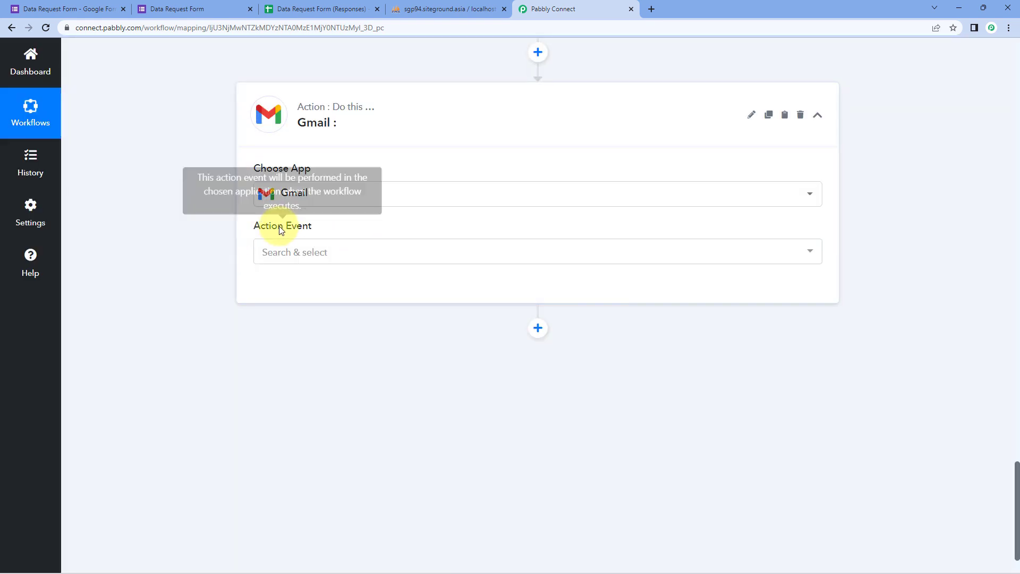
left_click(330, 254)
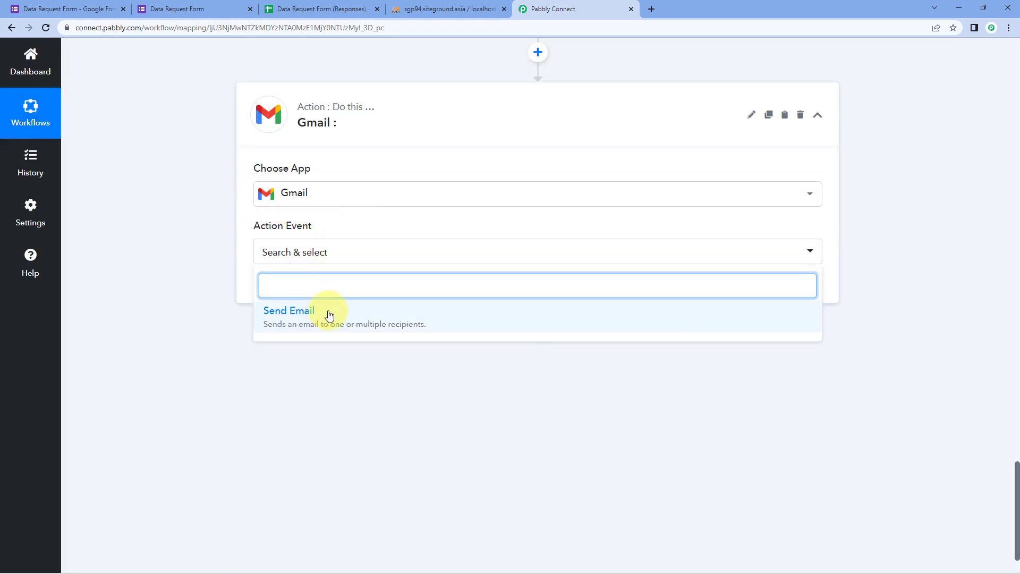
left_click(330, 316)
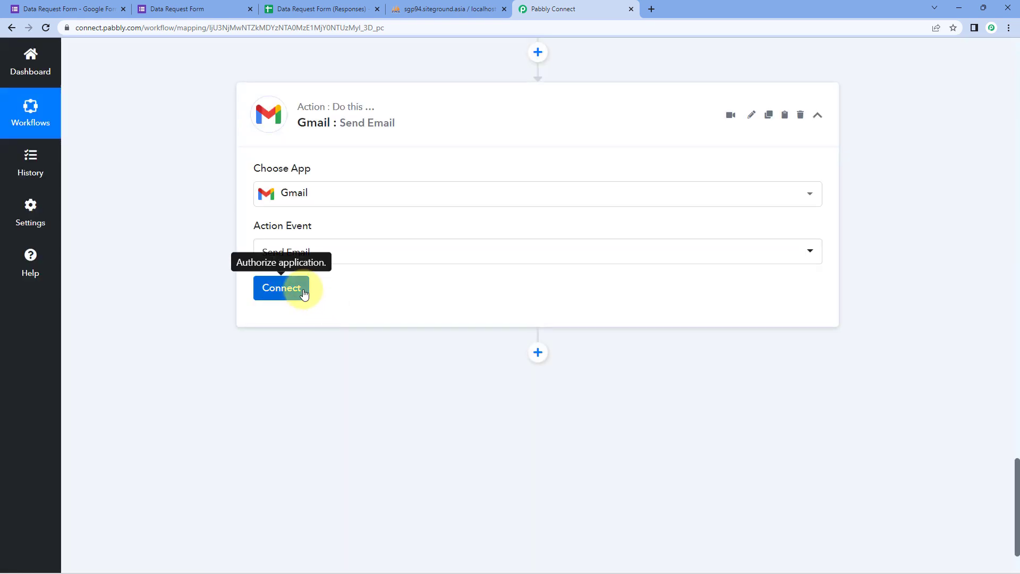
left_click(304, 294)
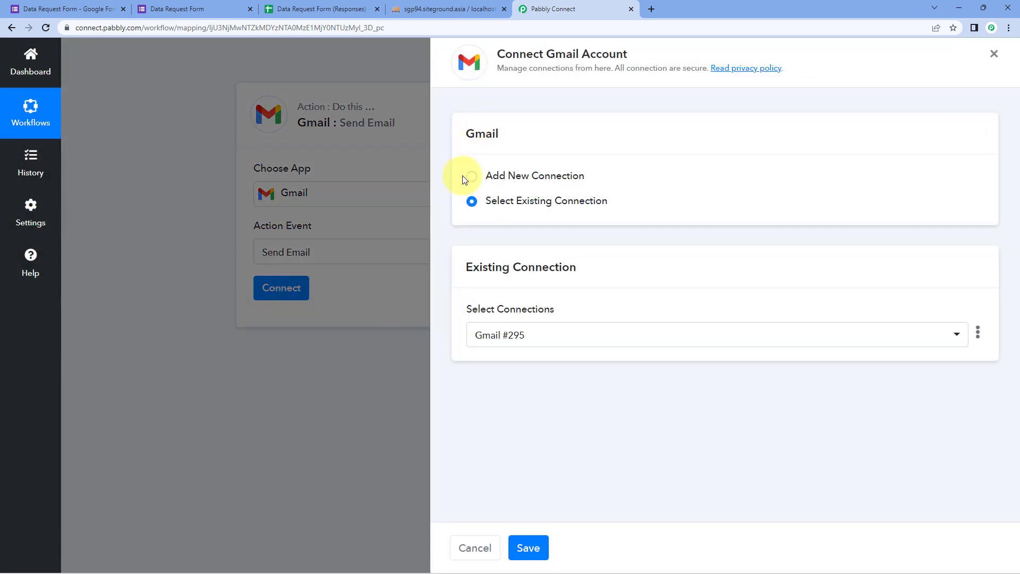
Add a new Gmail connection by signing in with the Google account and granting Pabbly access.
left_click(470, 176)
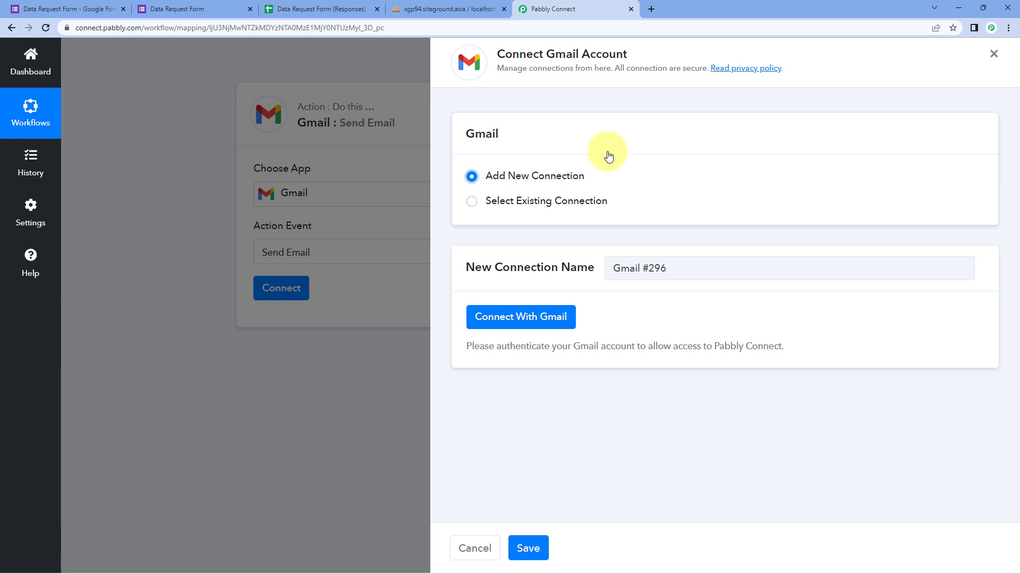
left_click(520, 319)
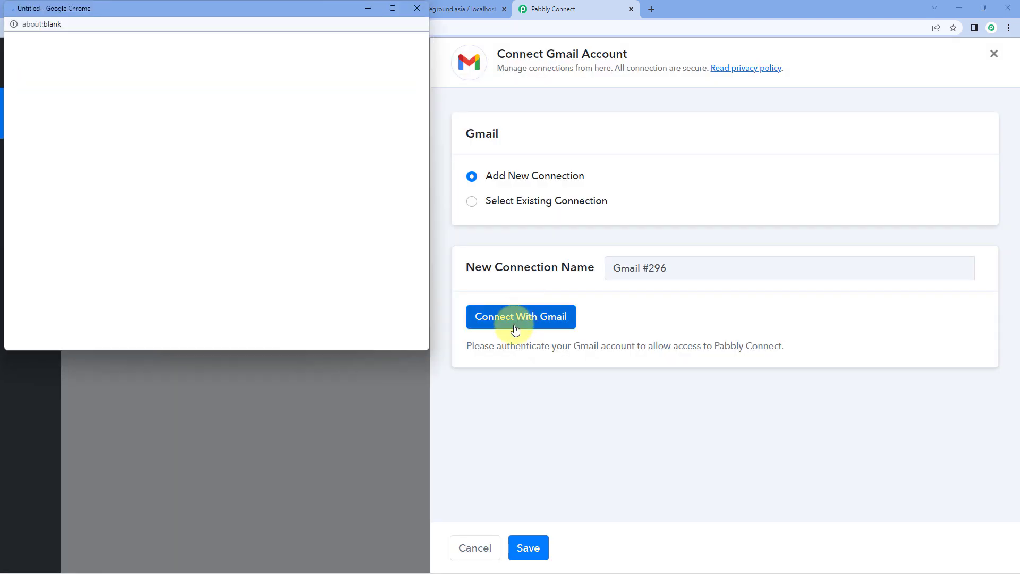
left_click(208, 255)
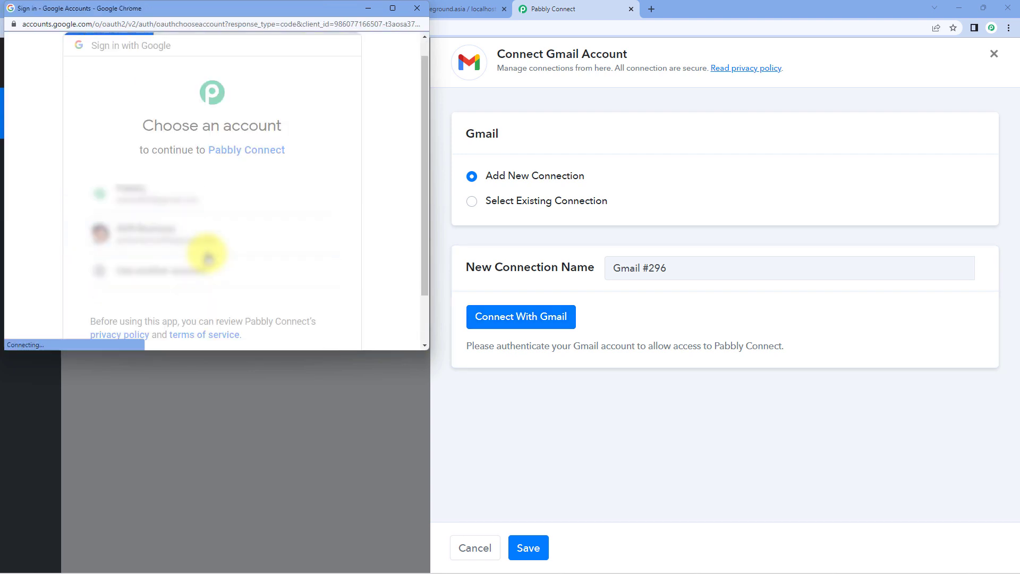
scroll(213, 252, "down", 4)
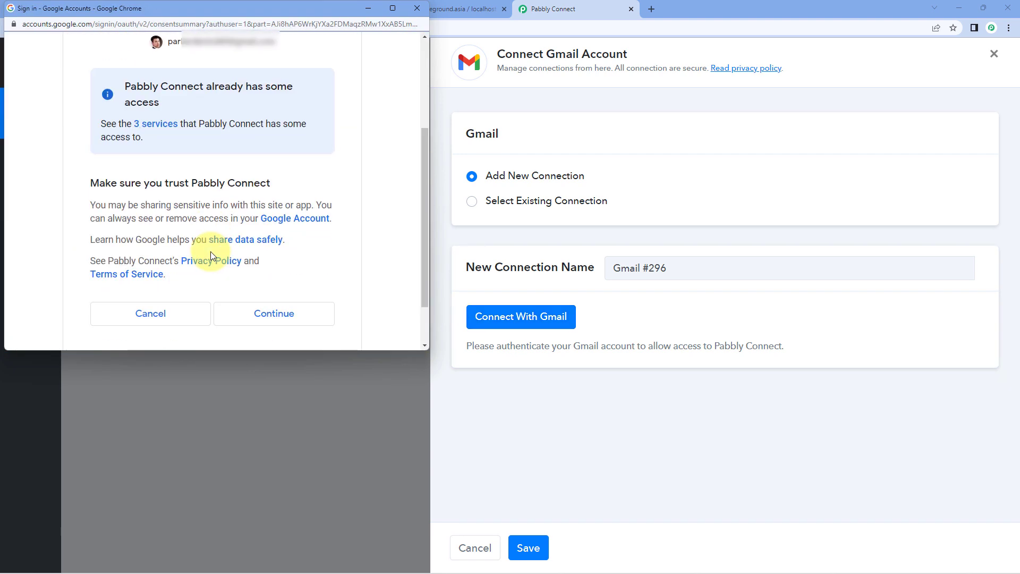
left_click(219, 255)
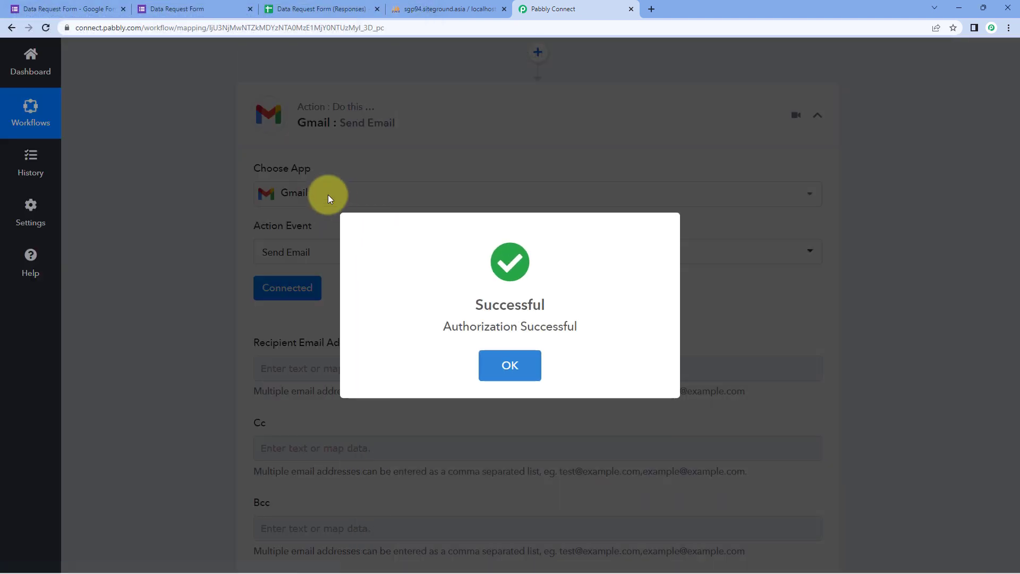
left_click(222, 283)
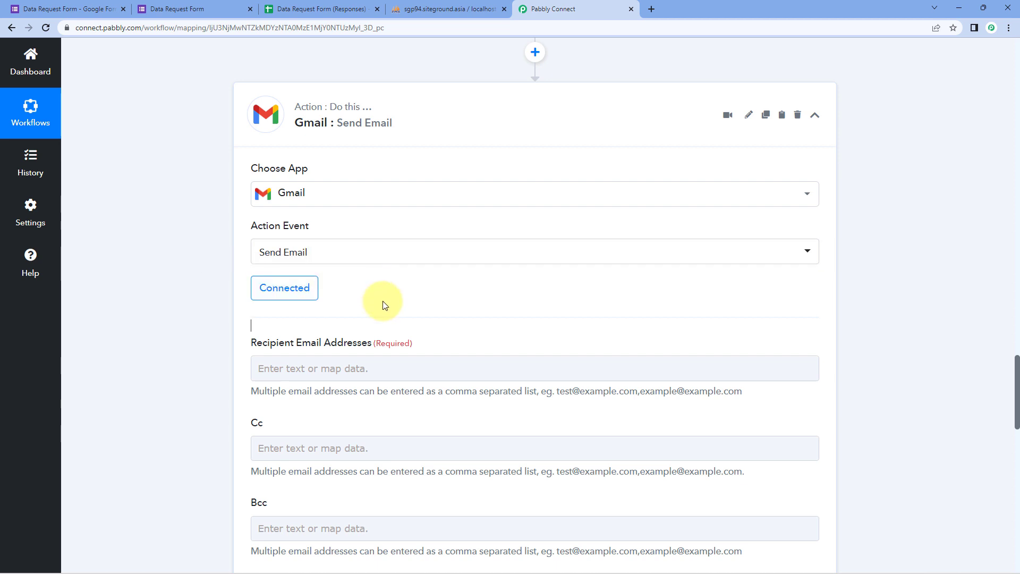
Review the Gmail step and the Employee Email value against the form's confirmation page.
scroll(453, 284, "down", 1)
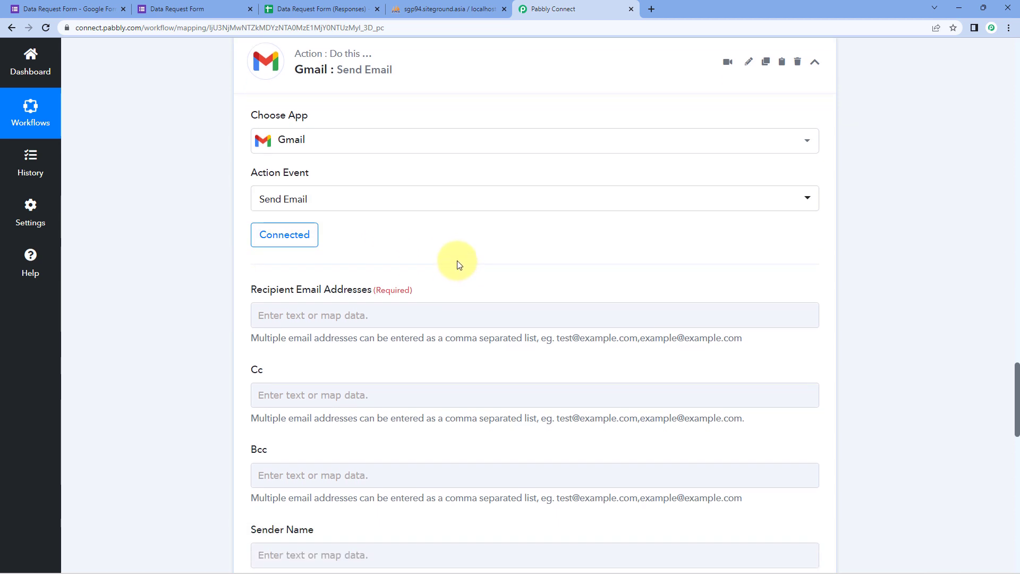
scroll(459, 264, "down", 1)
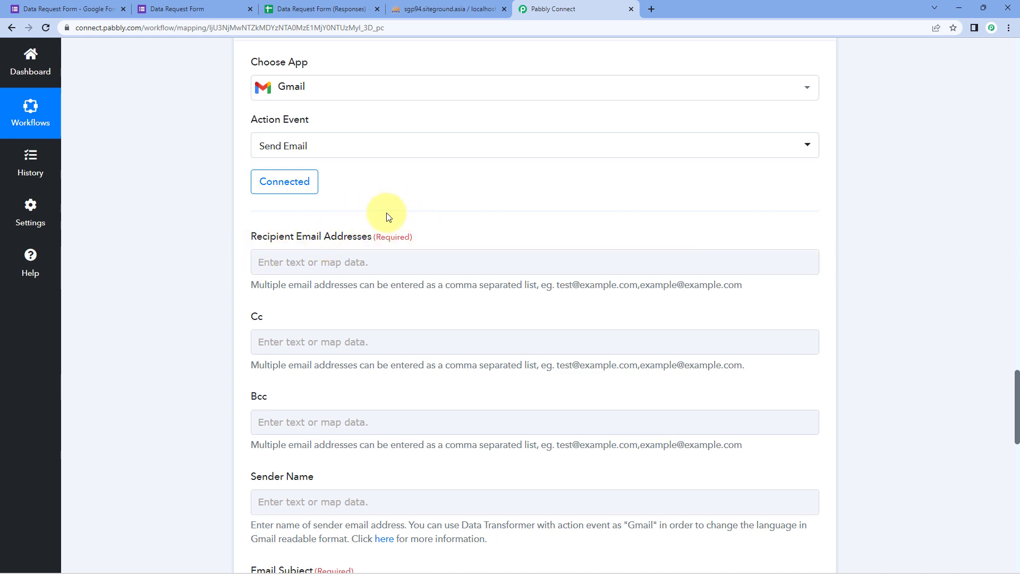
scroll(455, 233, "up", 18)
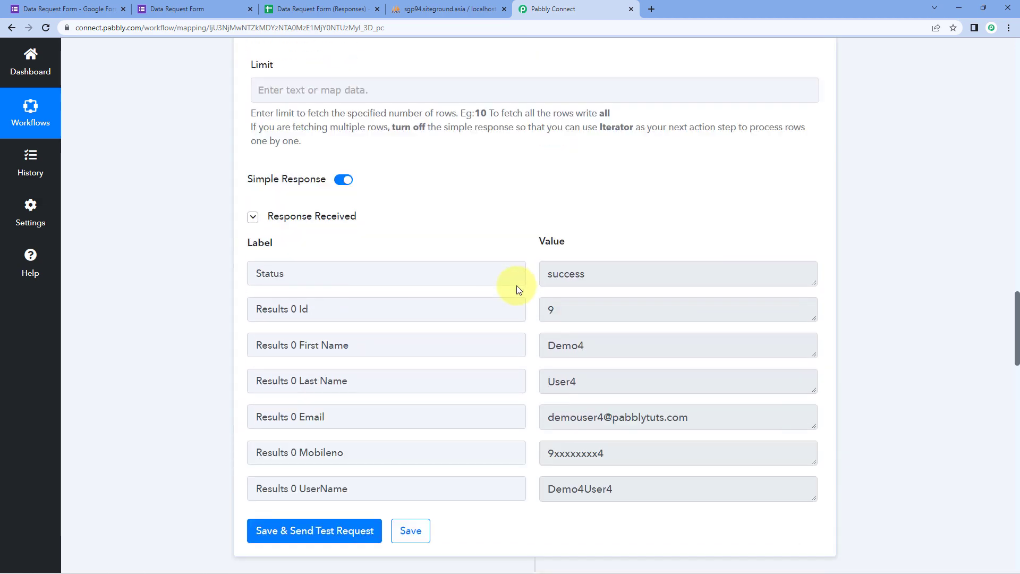
scroll(524, 284, "up", 15)
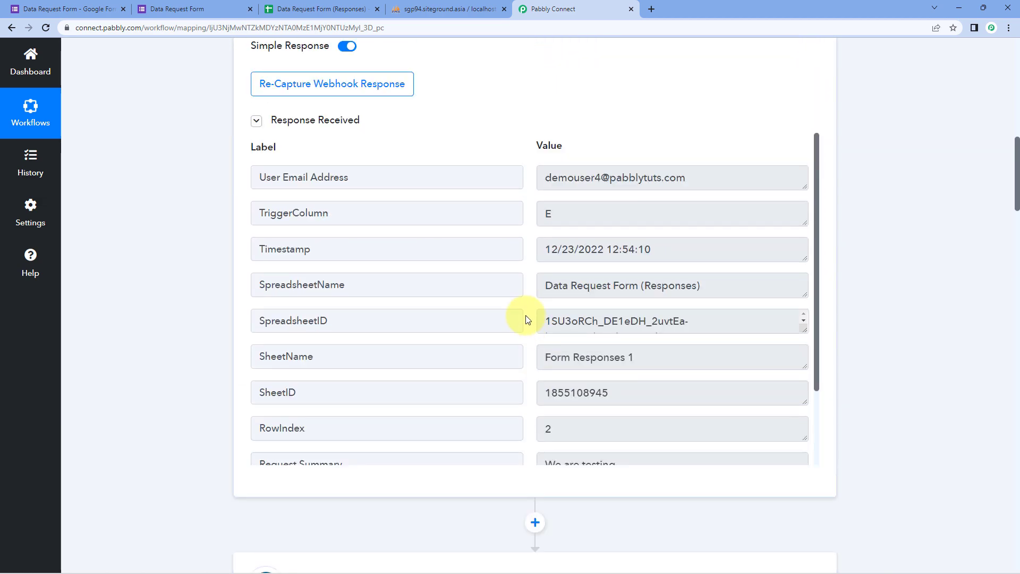
scroll(525, 300, "down", 4)
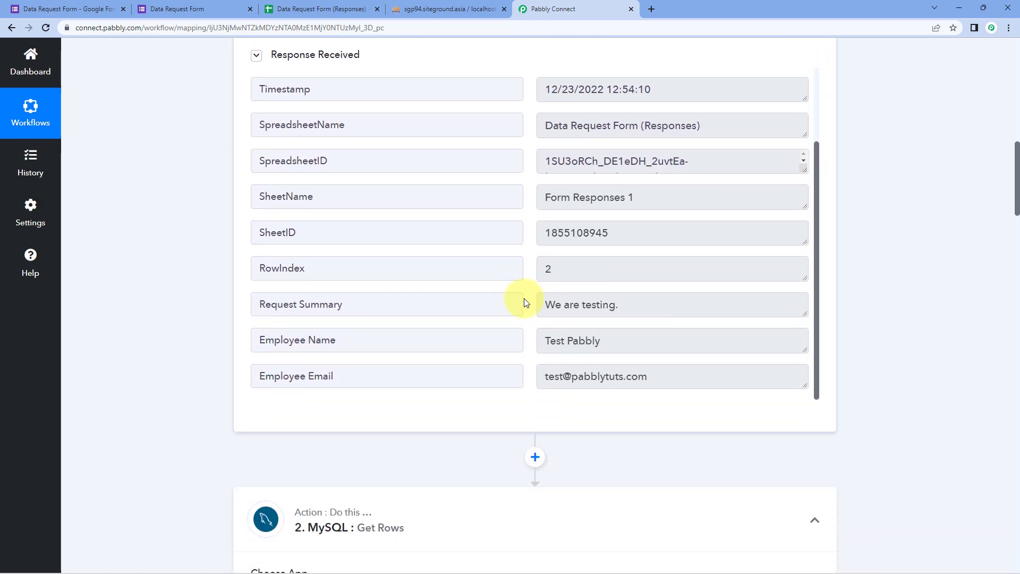
left_click_drag(542, 378, 690, 382)
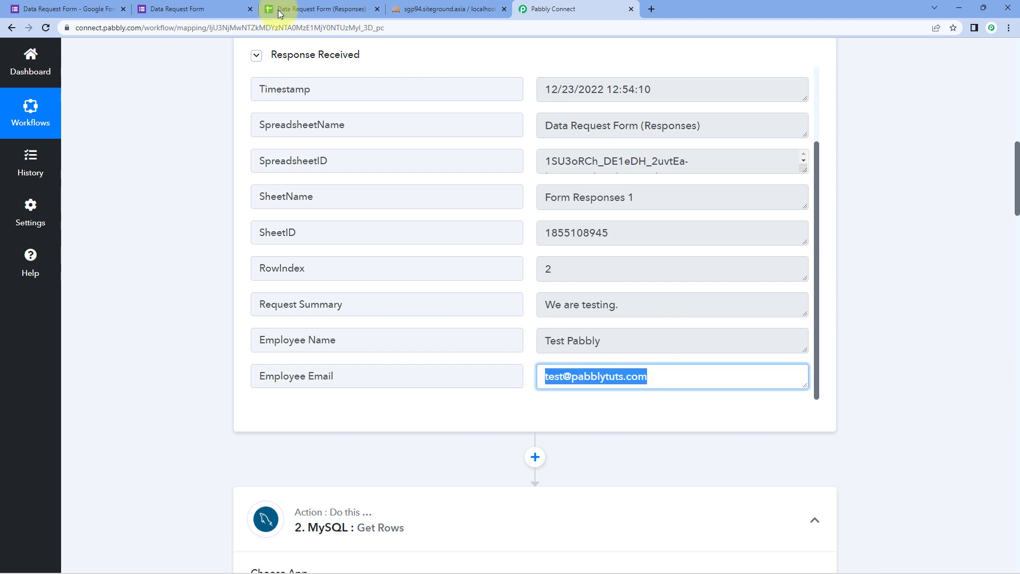
left_click(224, 6)
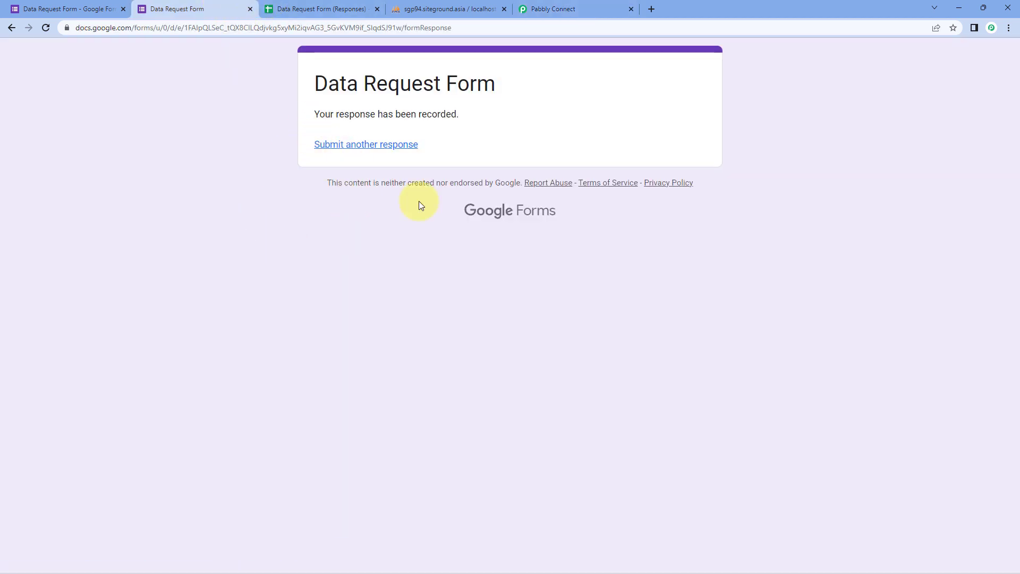
left_click(588, 5)
left_click(550, 377)
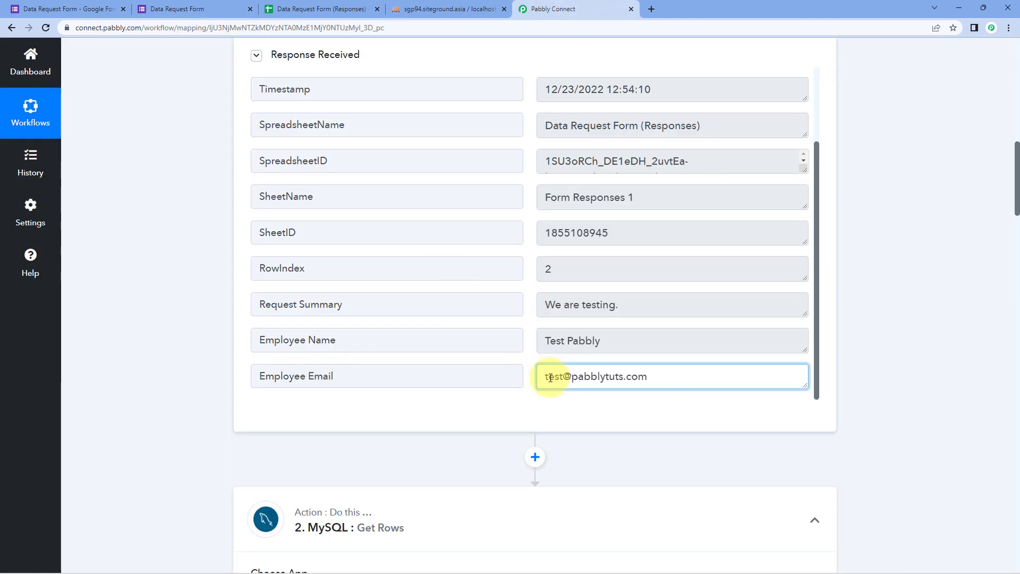
left_click_drag(542, 378, 683, 387)
left_click(667, 381)
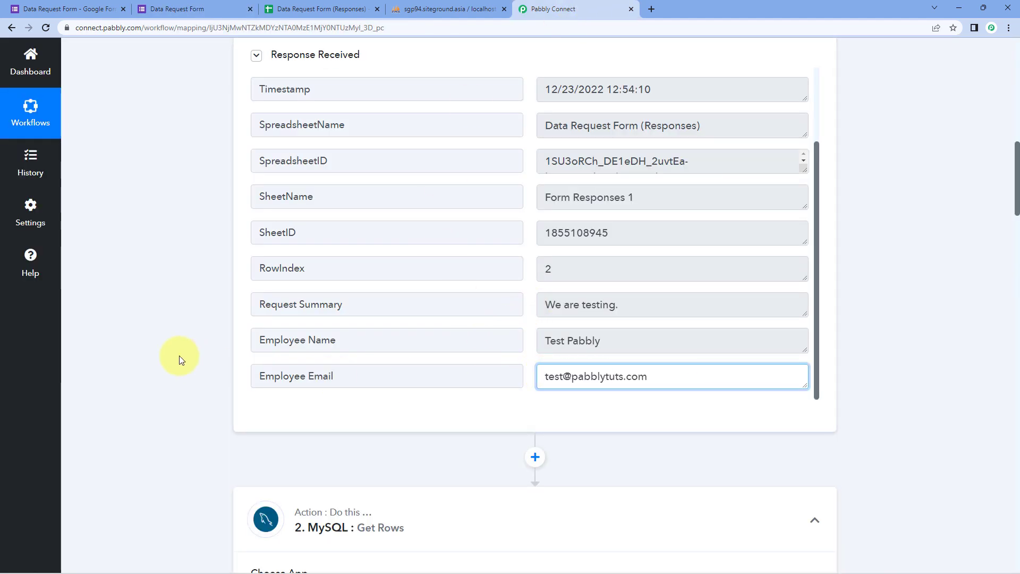
Open Recipient Email Addresses and expand the Google Forms: New Response Received fields.
scroll(202, 343, "down", 10)
scroll(201, 344, "down", 20)
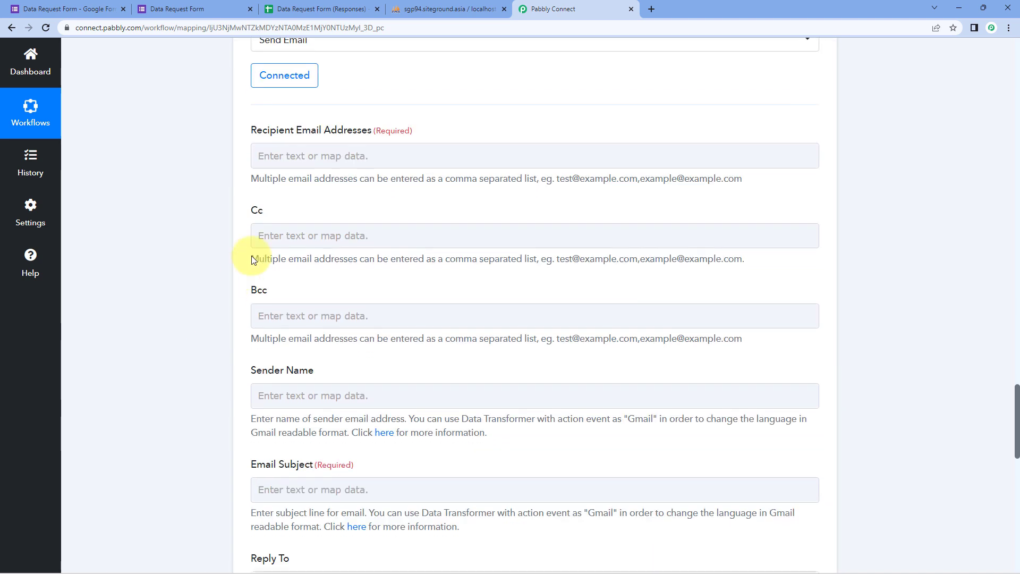
left_click(295, 155)
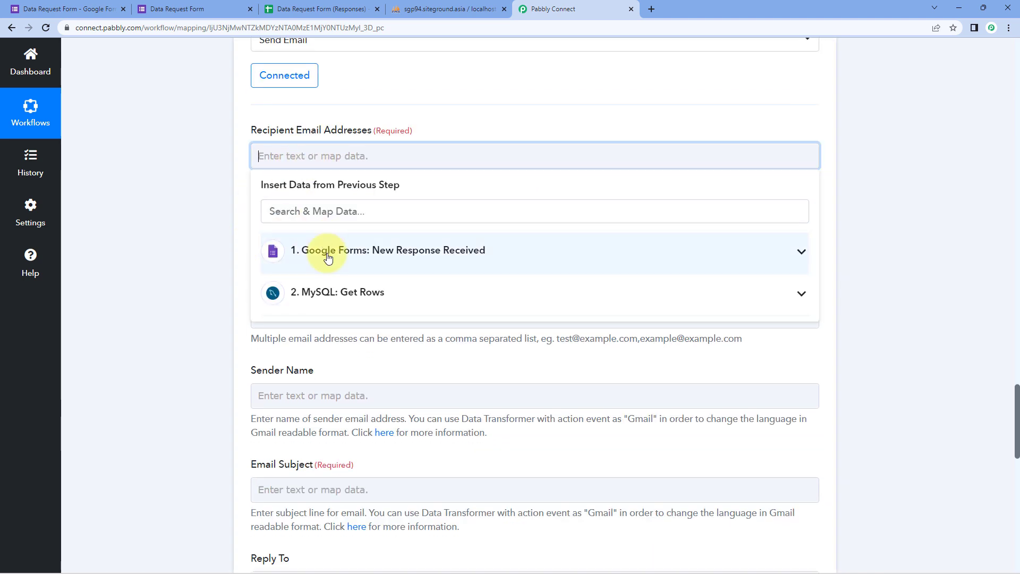
left_click(328, 258)
scroll(371, 257, "down", 3)
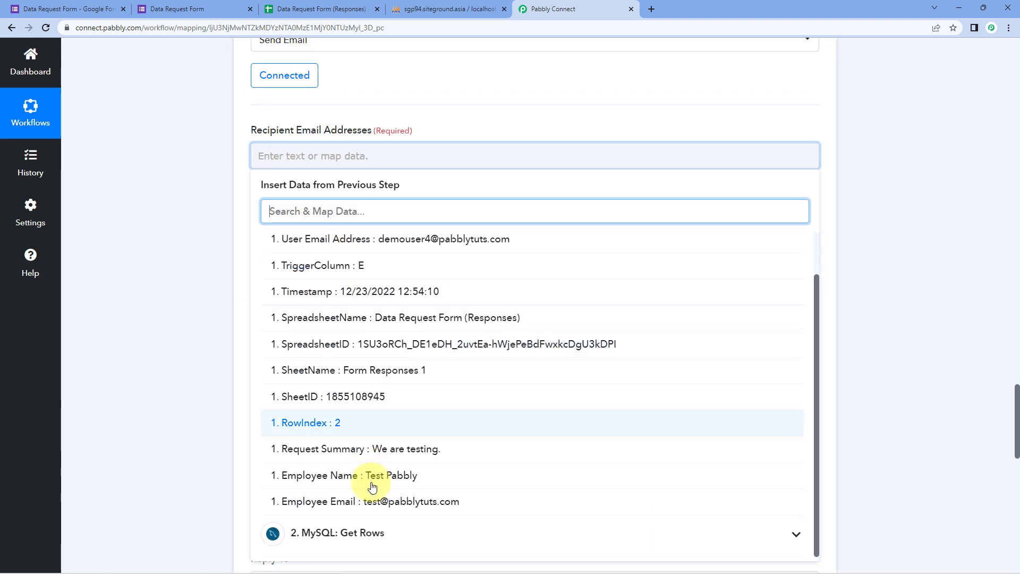
Map the form's Employee Email as the Gmail recipient address.
left_click(372, 502)
left_click(195, 255)
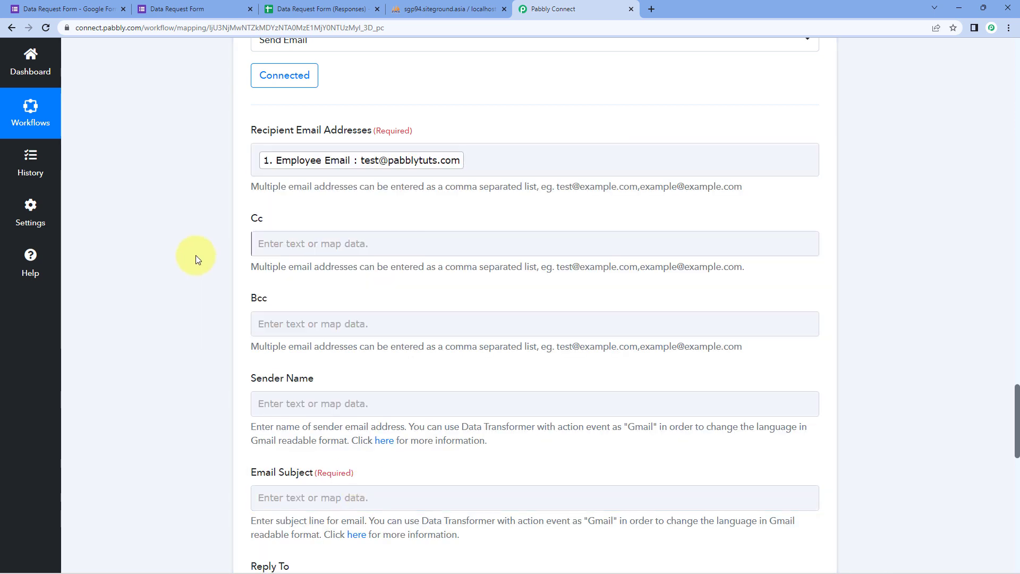
scroll(303, 204, "down", 1)
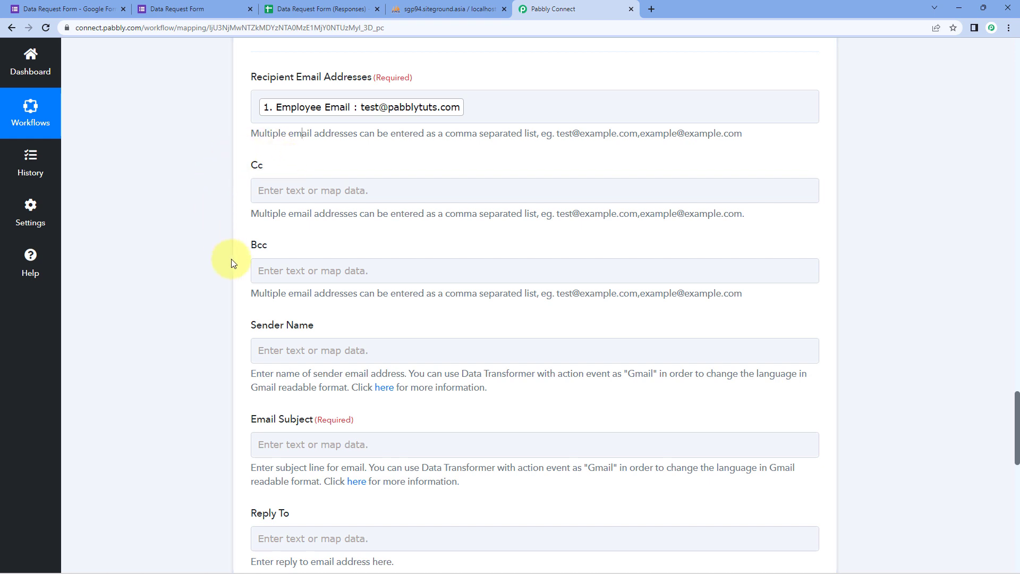
scroll(232, 263, "down", 2)
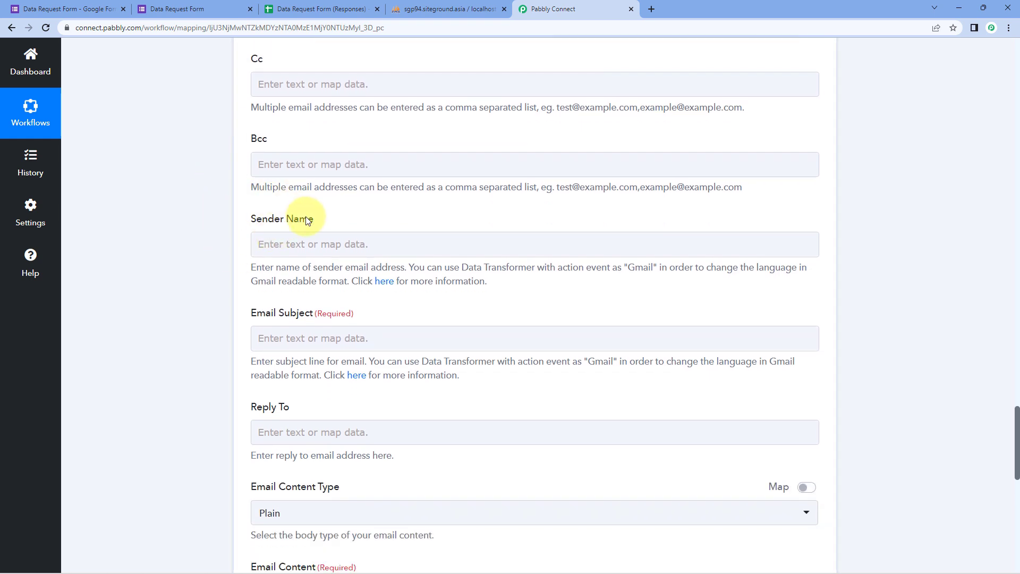
Enter sender name 'Pabbly Database' and subject 'Requested data of the user'.
left_click(314, 244)
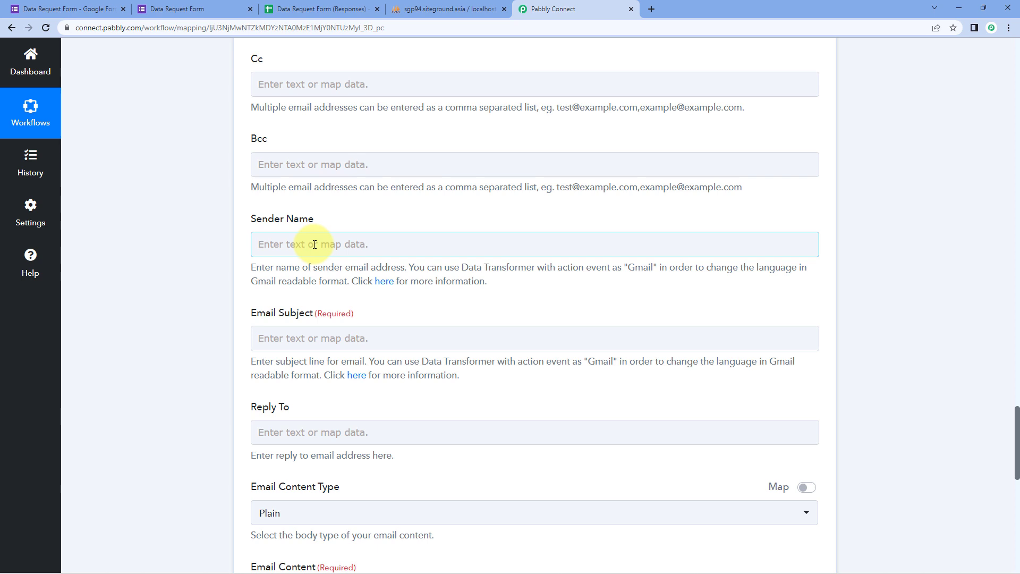
left_click(315, 244)
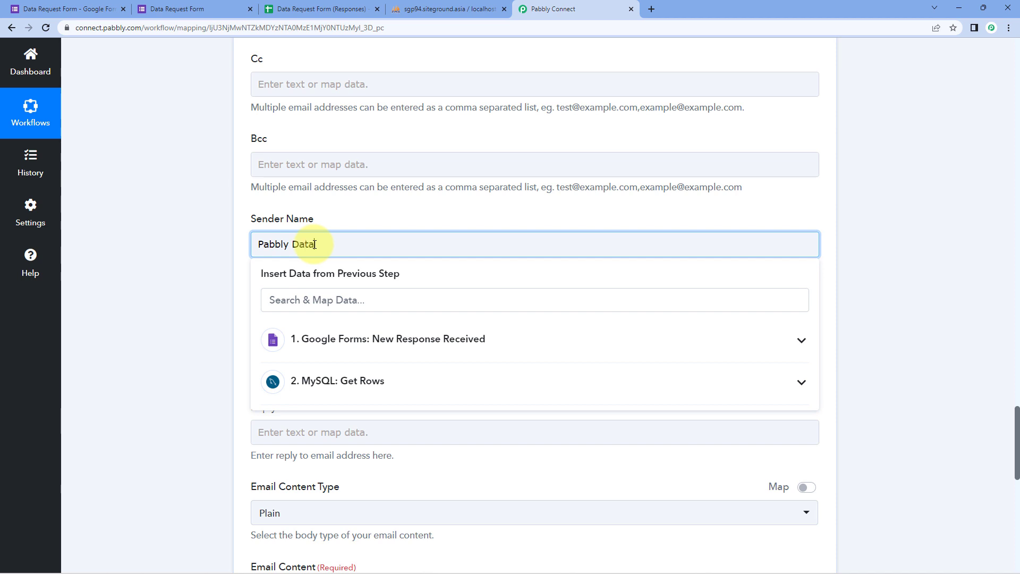
left_click(212, 248)
scroll(213, 248, "down", 2)
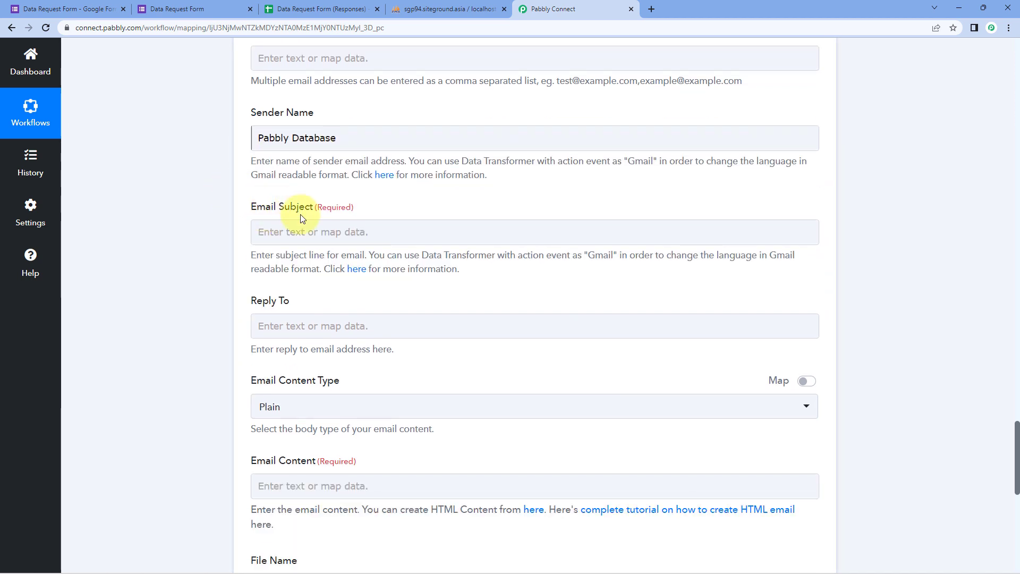
left_click(330, 233)
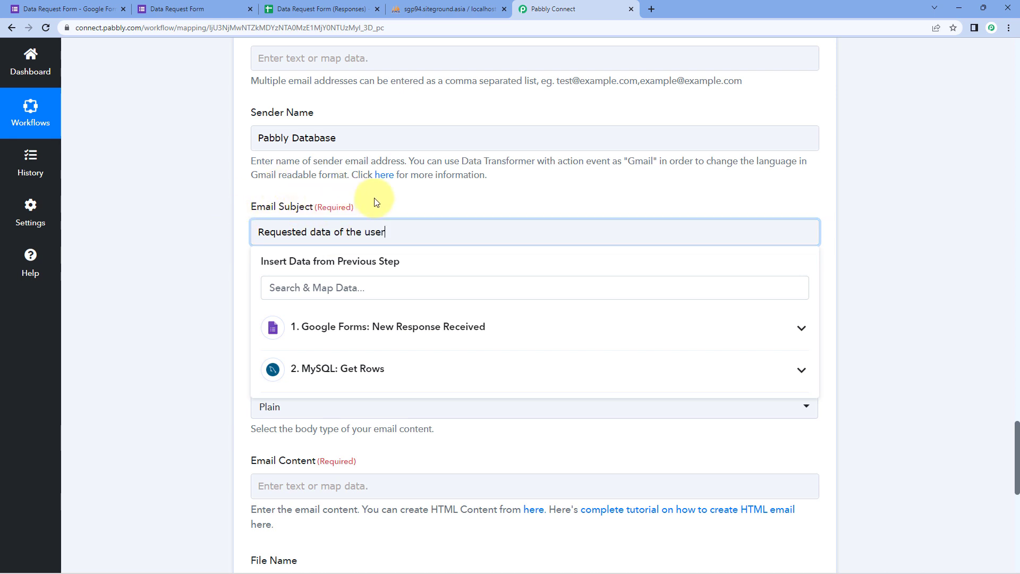
left_click(406, 199)
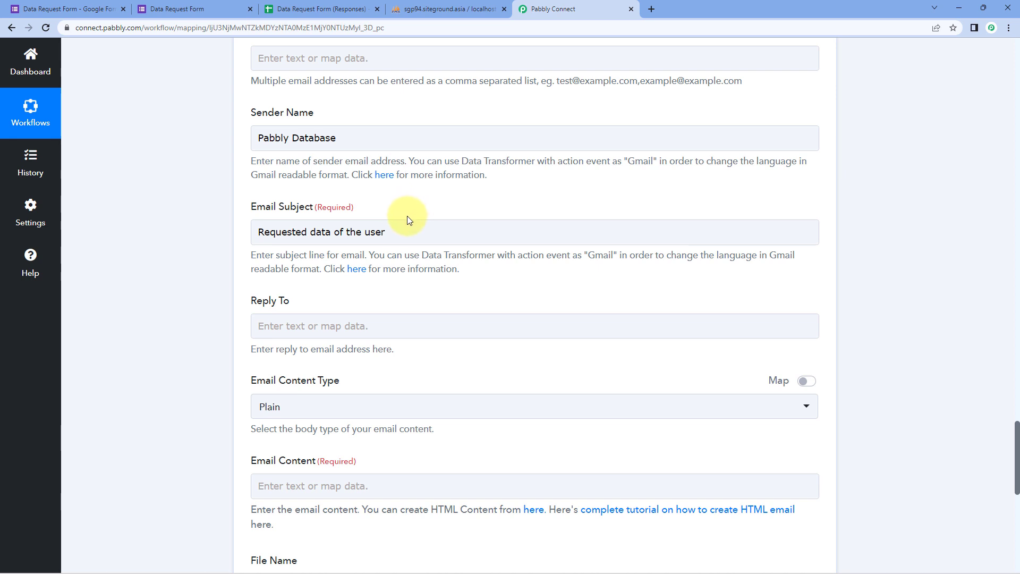
scroll(407, 215, "down", 3)
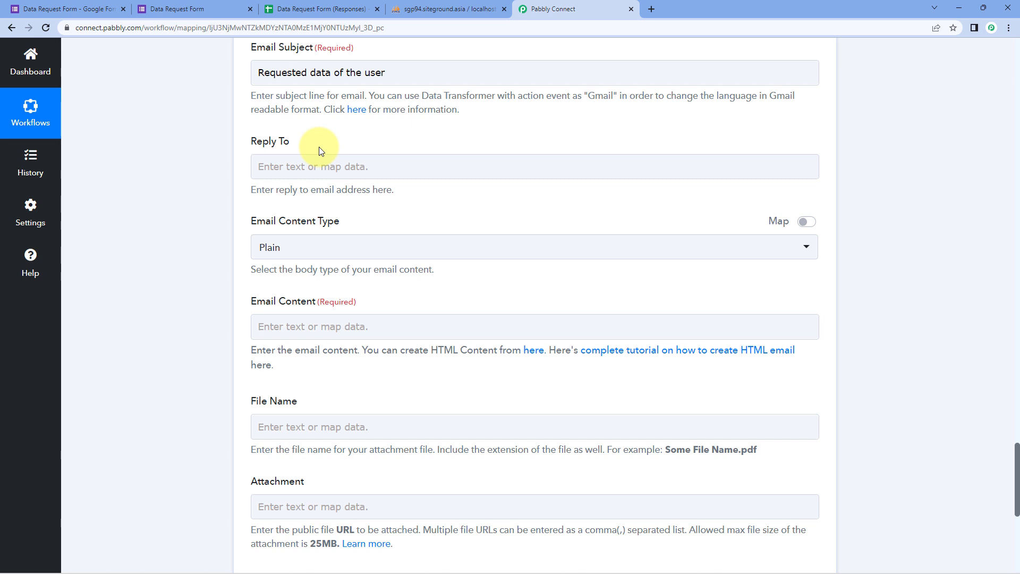
Leave Reply To empty and confirm Plain as the email content type.
left_click(321, 167)
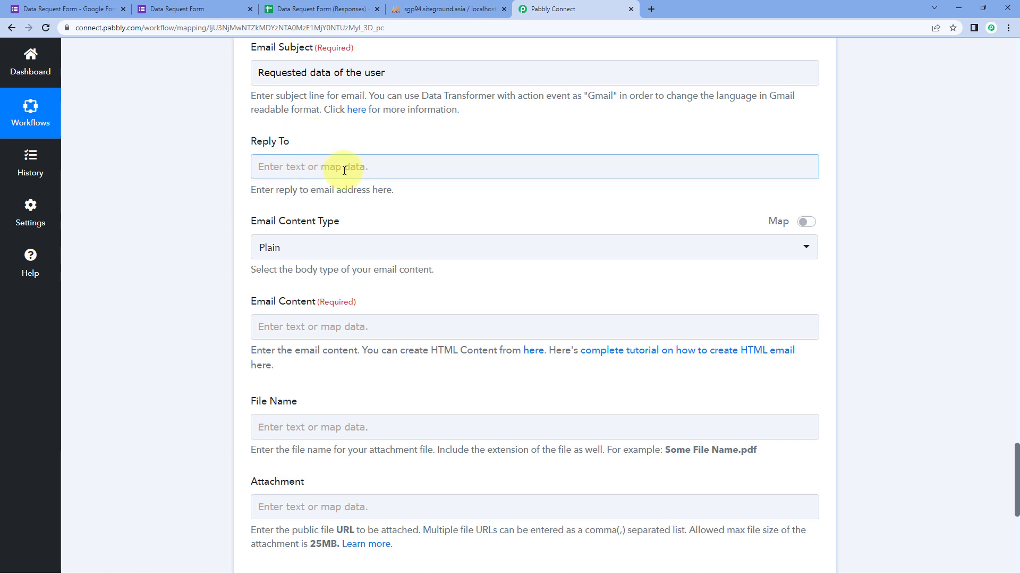
scroll(345, 170, "down", 2)
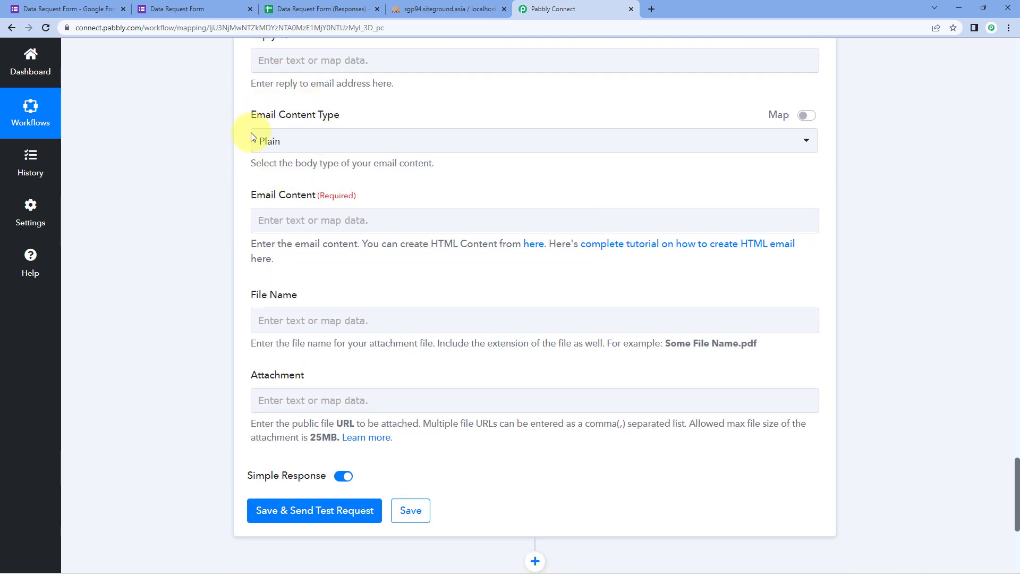
left_click(386, 138)
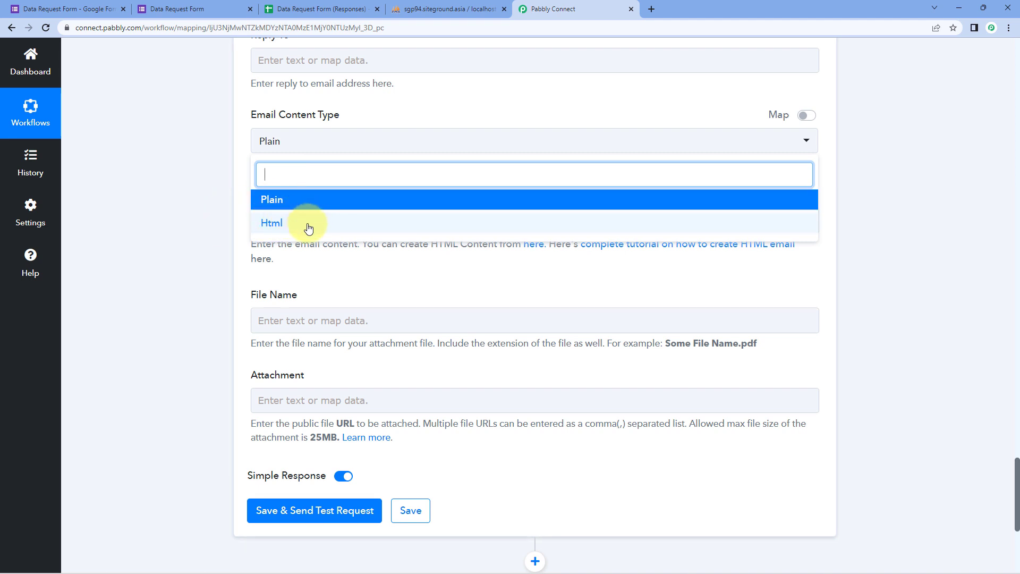
left_click(291, 200)
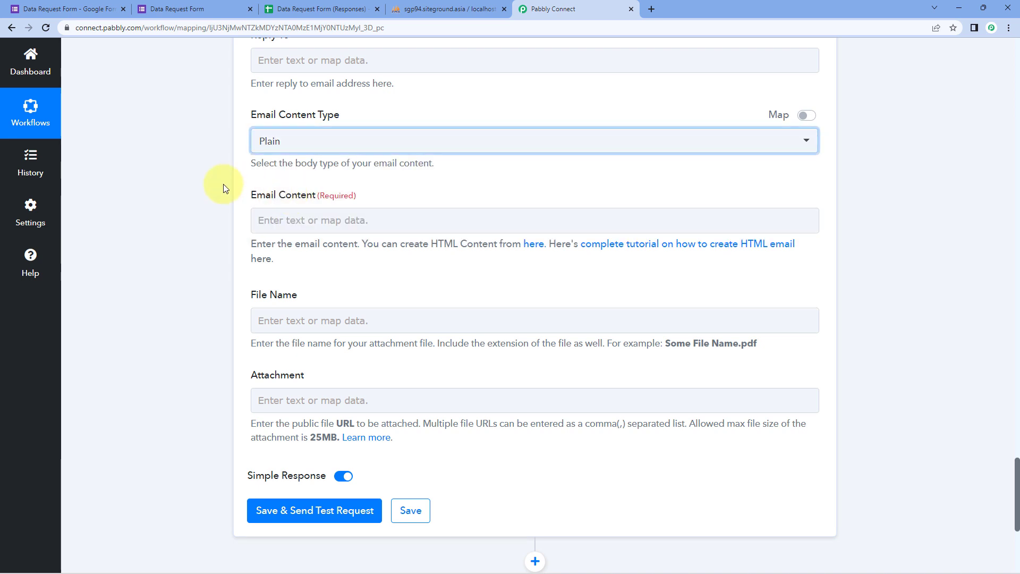
scroll(221, 200, "down", 1)
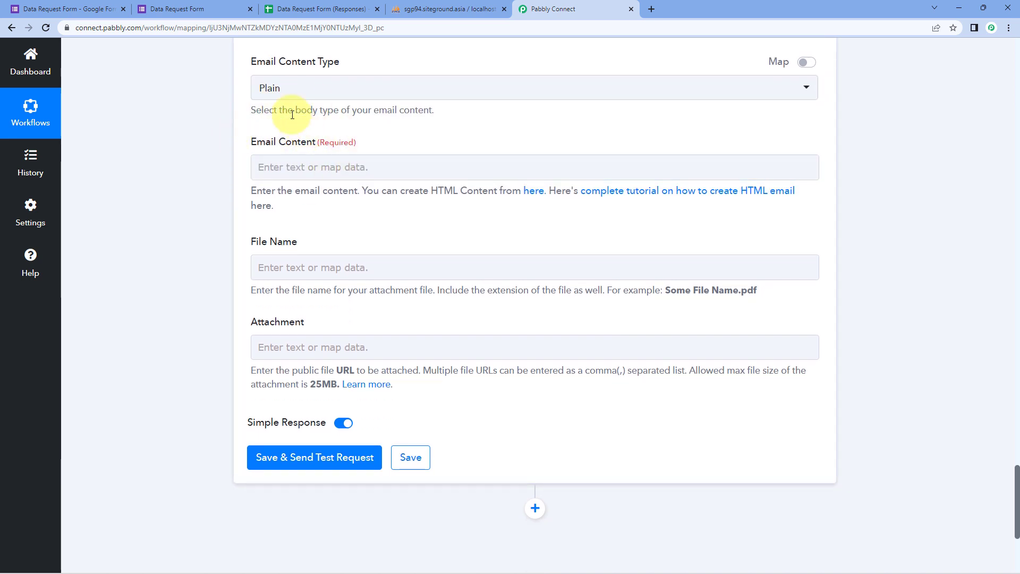
left_click(325, 168)
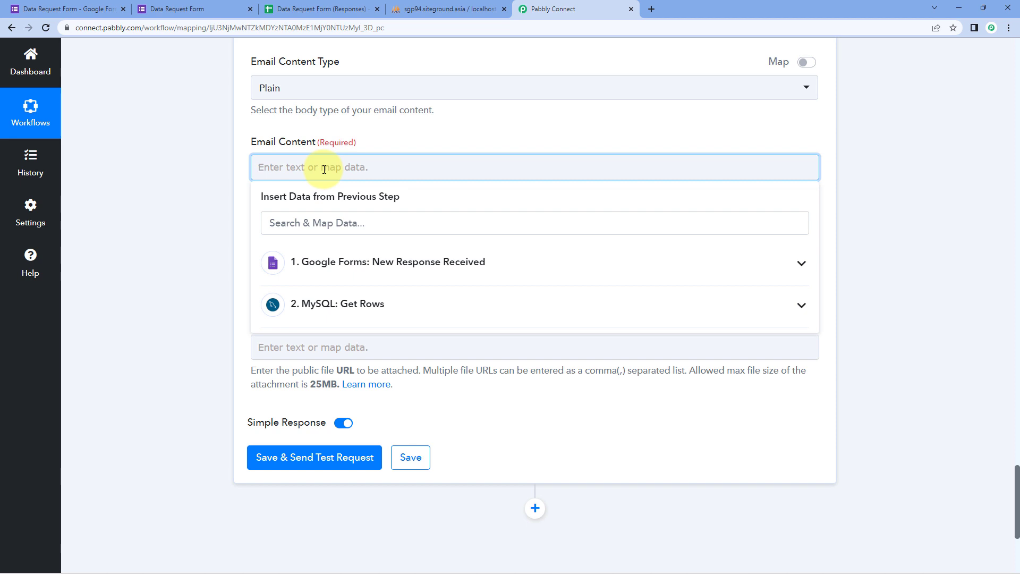
Start the email body with 'Hello' followed by the form's Employee Name and a comma.
type("Hello")
left_click(368, 262)
scroll(358, 325, "down", 1)
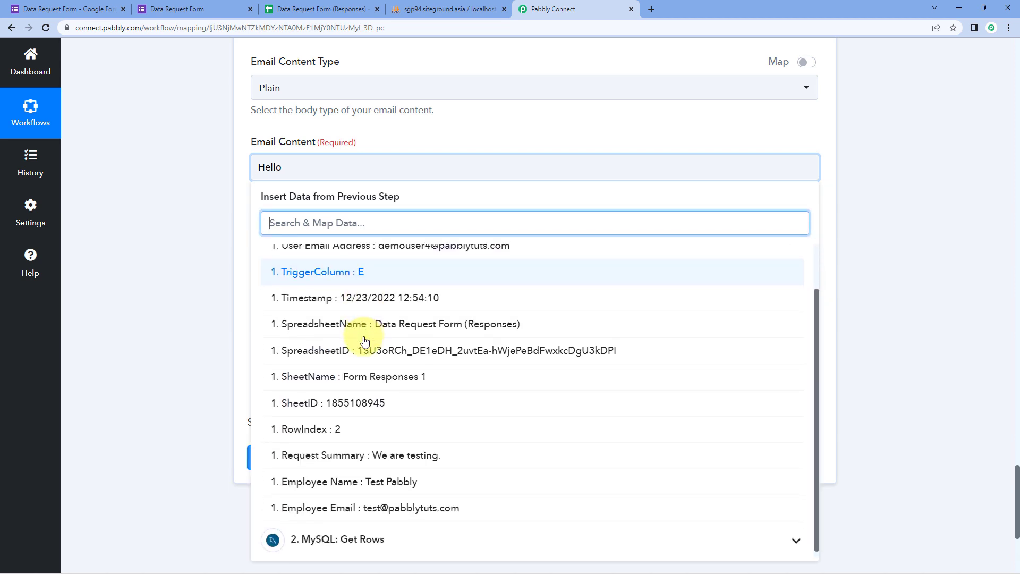
left_click(376, 484)
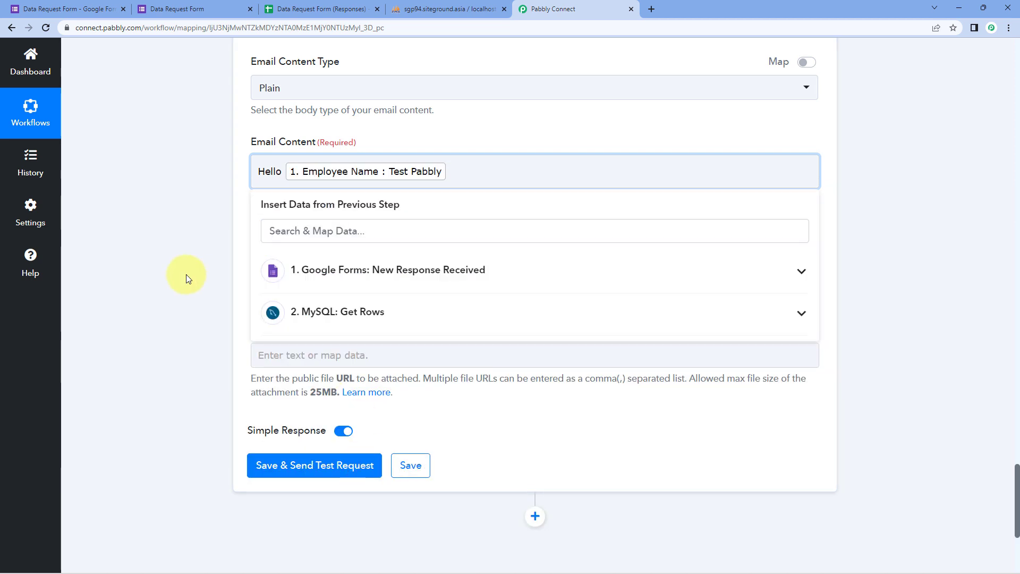
type(",")
key("Return")
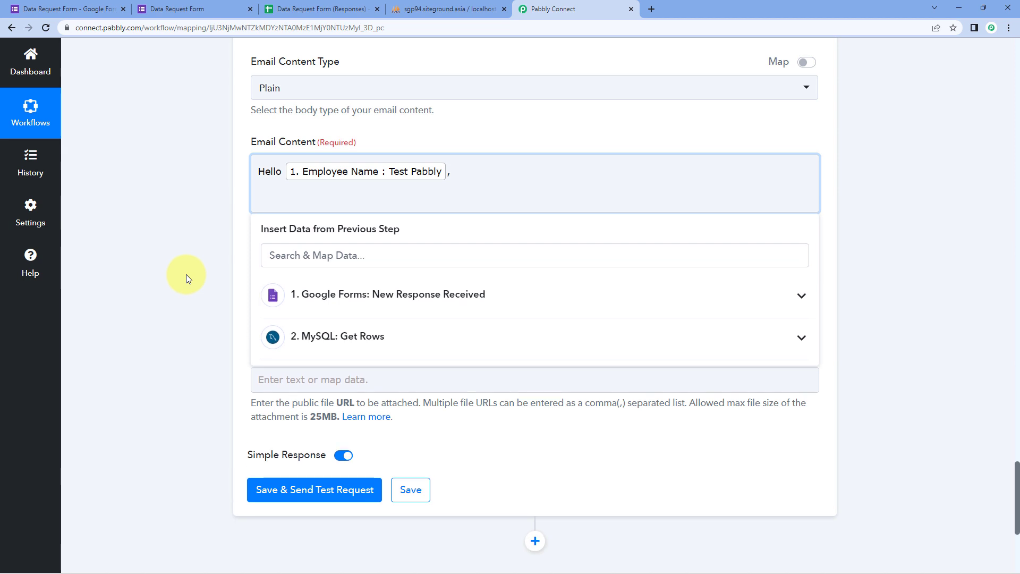
Add the details intro line, Name, Email, Mobile No. and User Name labels, and 'Thank You'.
type("Here are the details of the ")
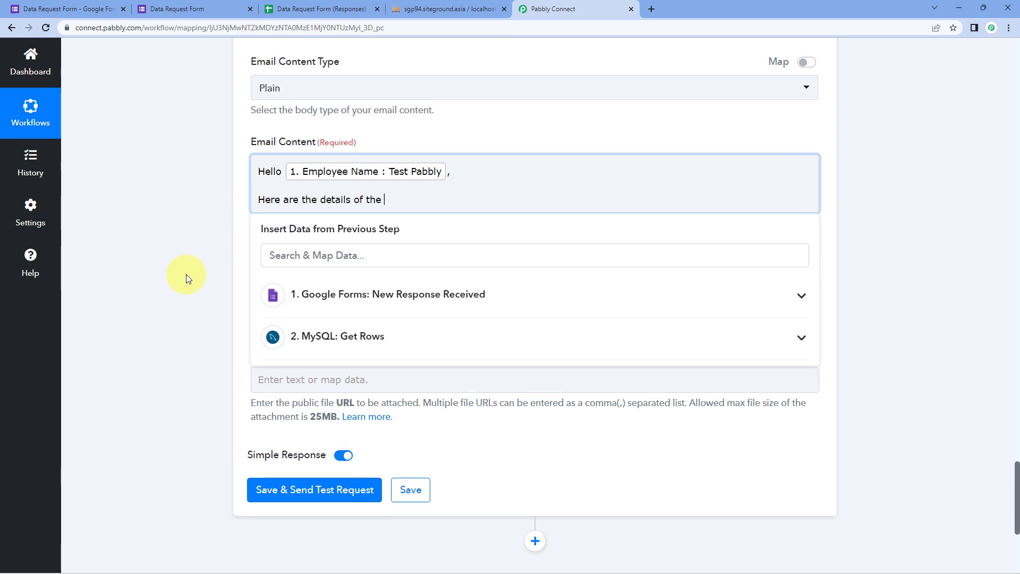
type("user you have requested for:")
key("Return")
key("Return")
type("Name:")
key("Return")
type("Email:")
key("Return")
type("Mob")
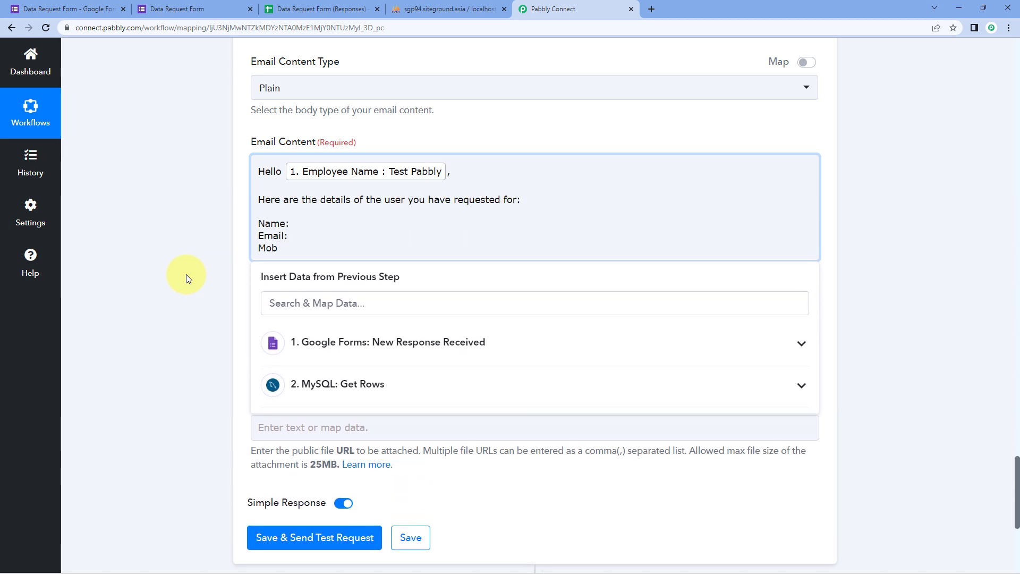
type("ile No. User Name:")
key("Return")
key("Return")
key("Return")
type("Thank You")
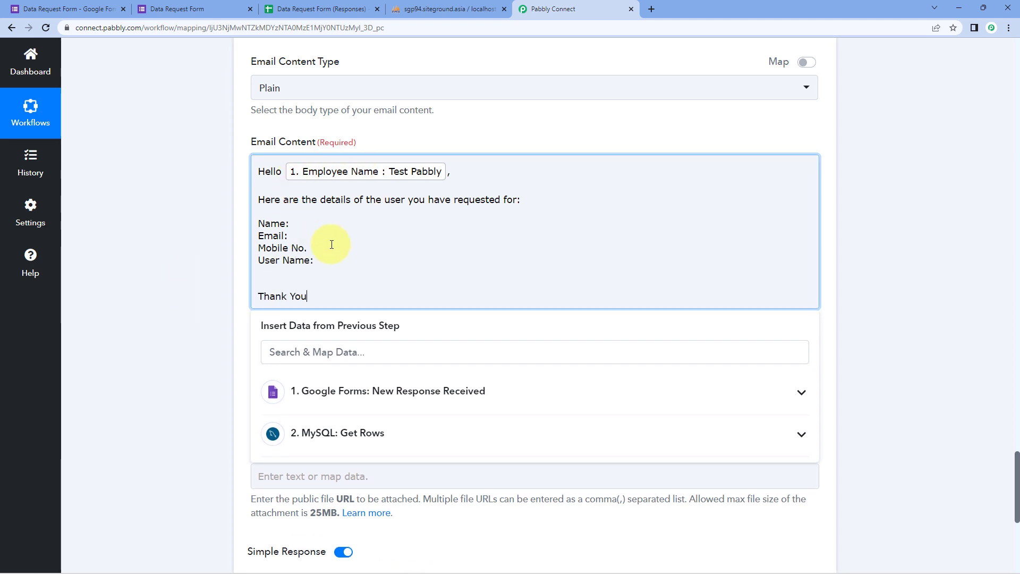
left_click(289, 223)
left_click(295, 236)
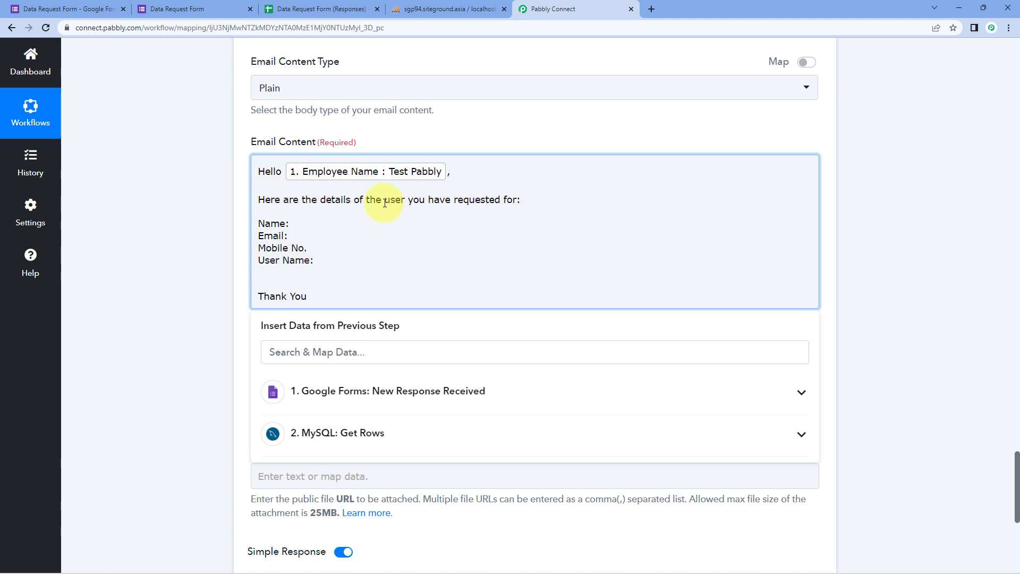
left_click(317, 259)
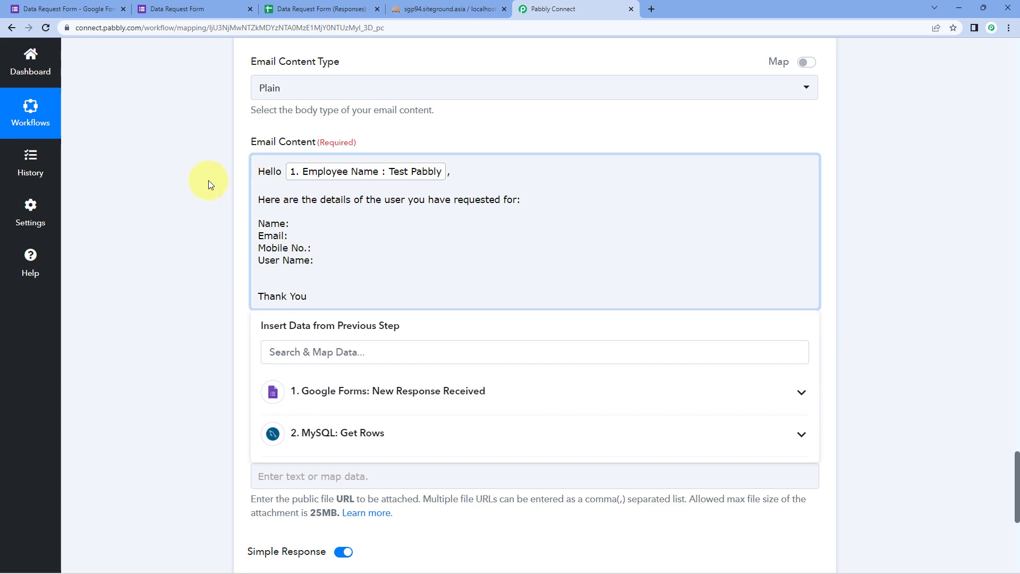
Check the retrieved Demo4 User4 record and insert MySQL First Name and Last Name after Name:.
scroll(208, 186, "up", 15)
scroll(209, 188, "up", 9)
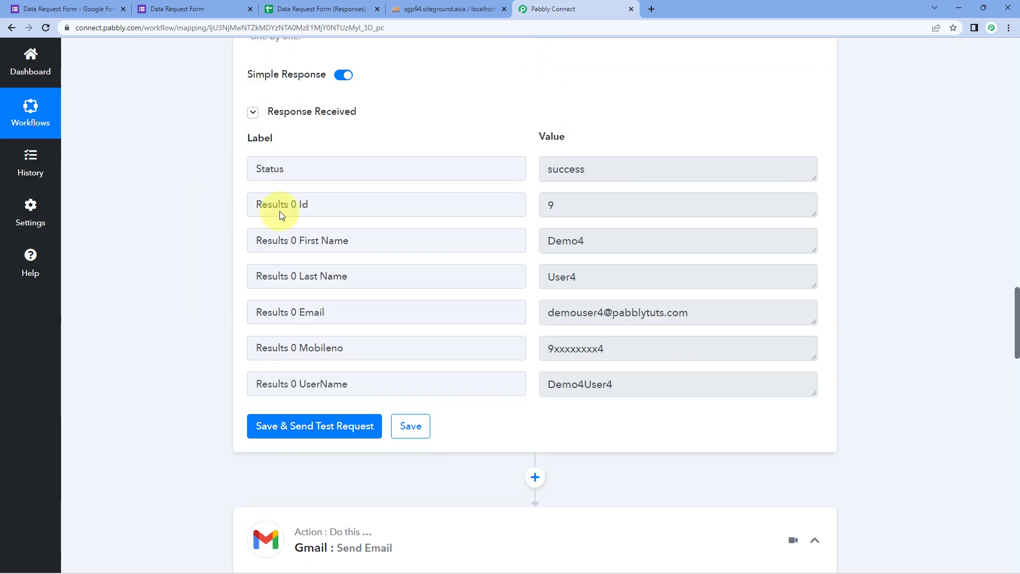
double_click(541, 241)
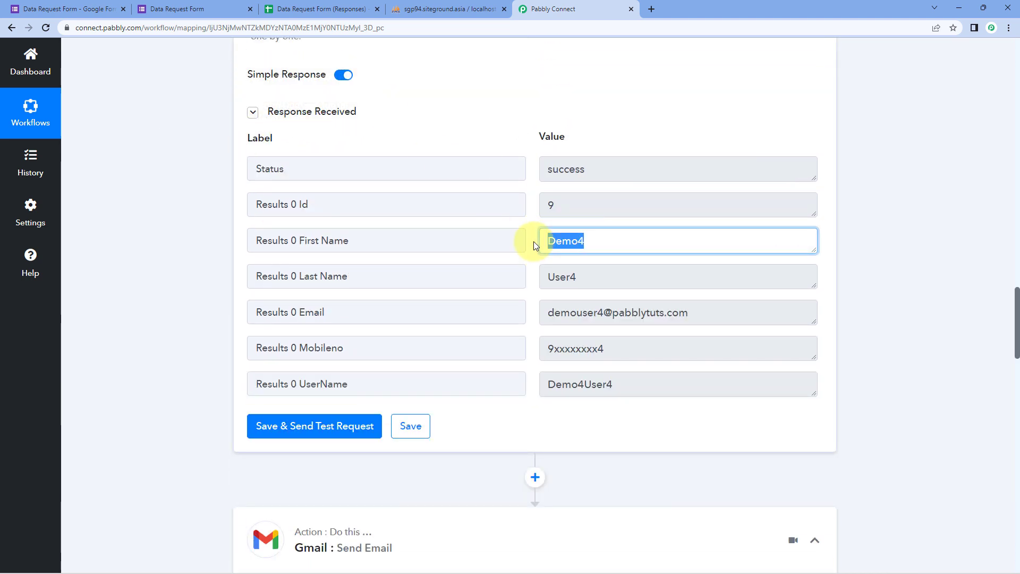
double_click(588, 276)
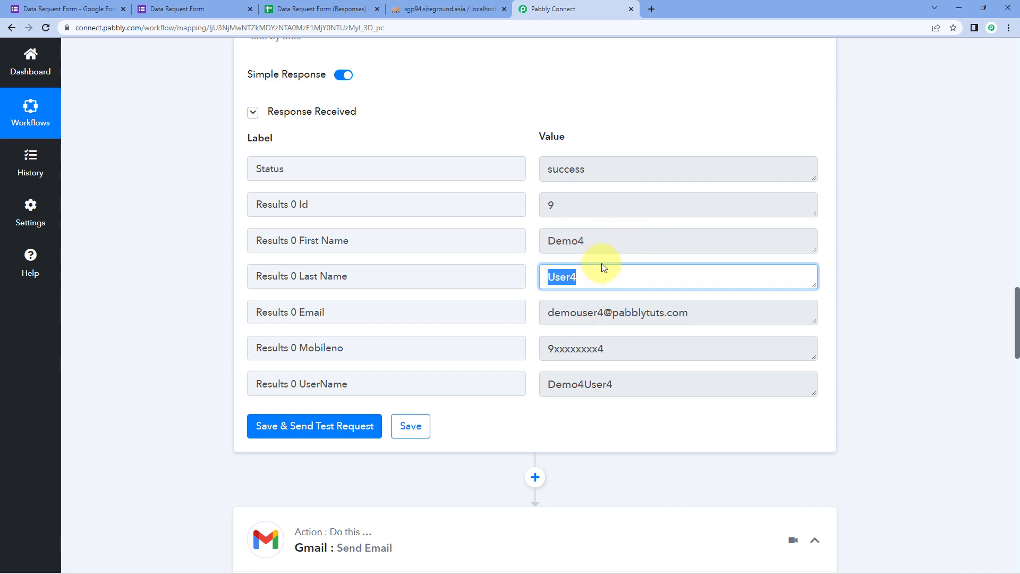
scroll(173, 272, "down", 2)
scroll(174, 272, "down", 20)
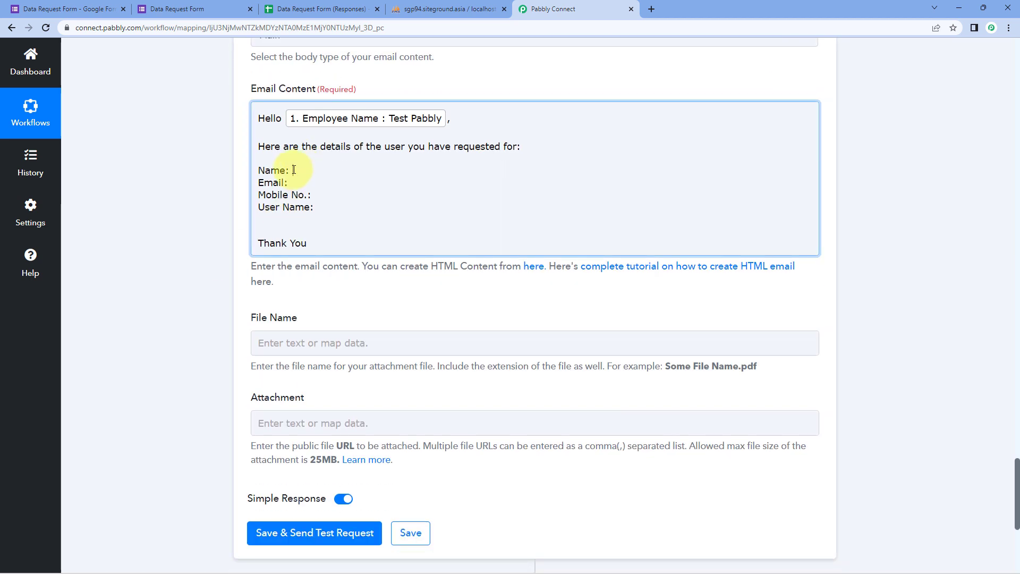
left_click(294, 171)
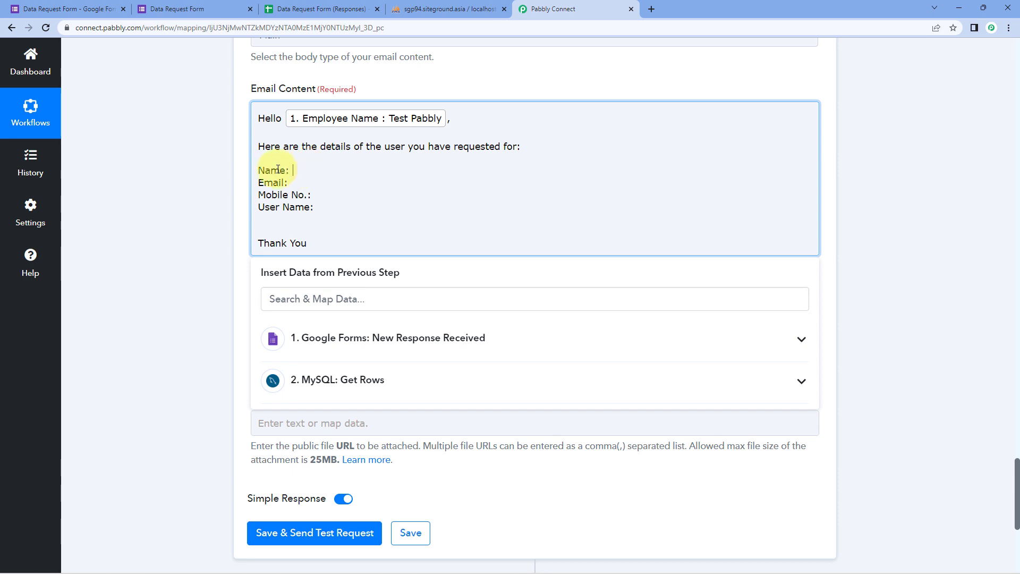
left_click(402, 378)
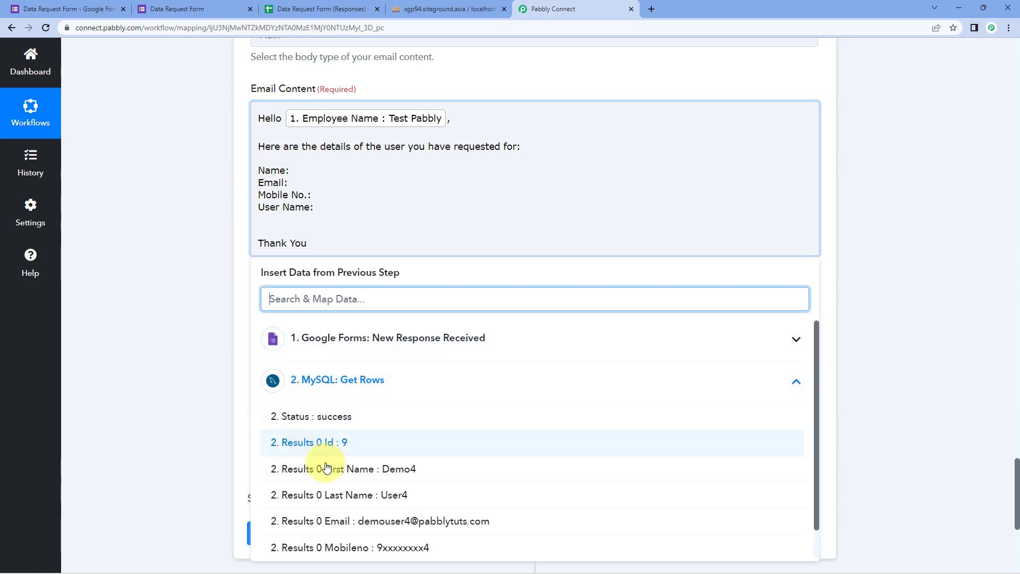
left_click(354, 470)
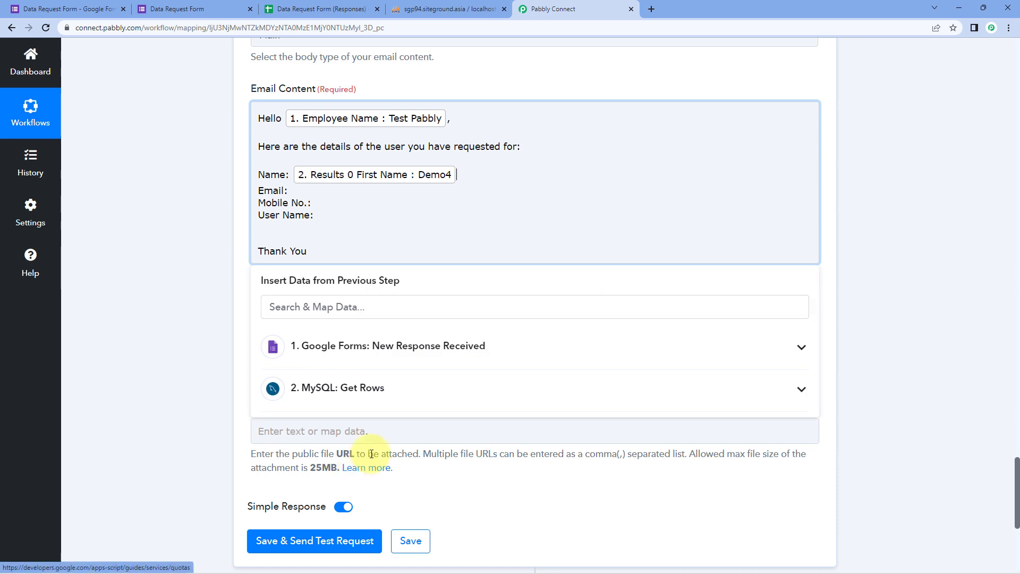
left_click(364, 388)
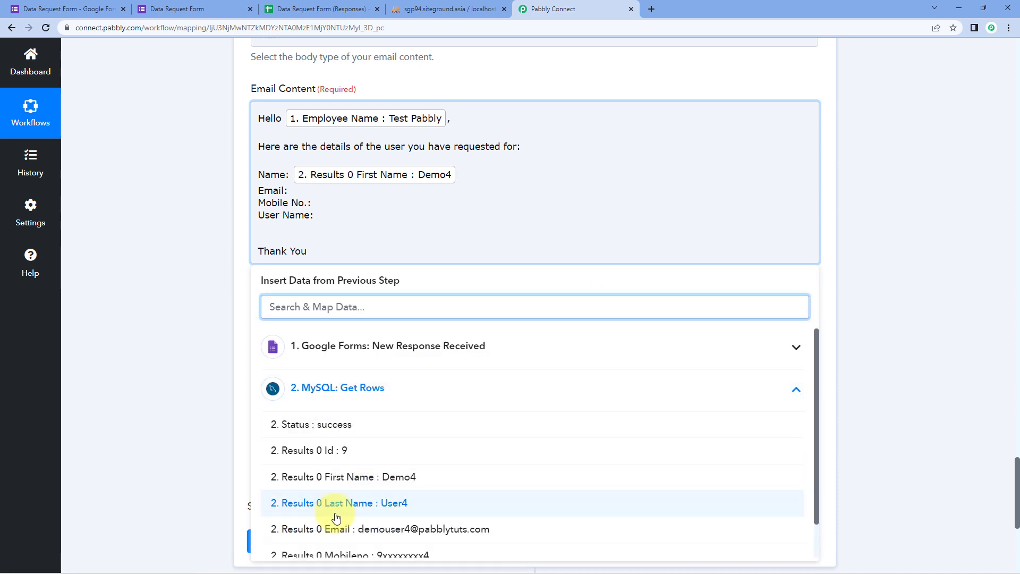
left_click(336, 502)
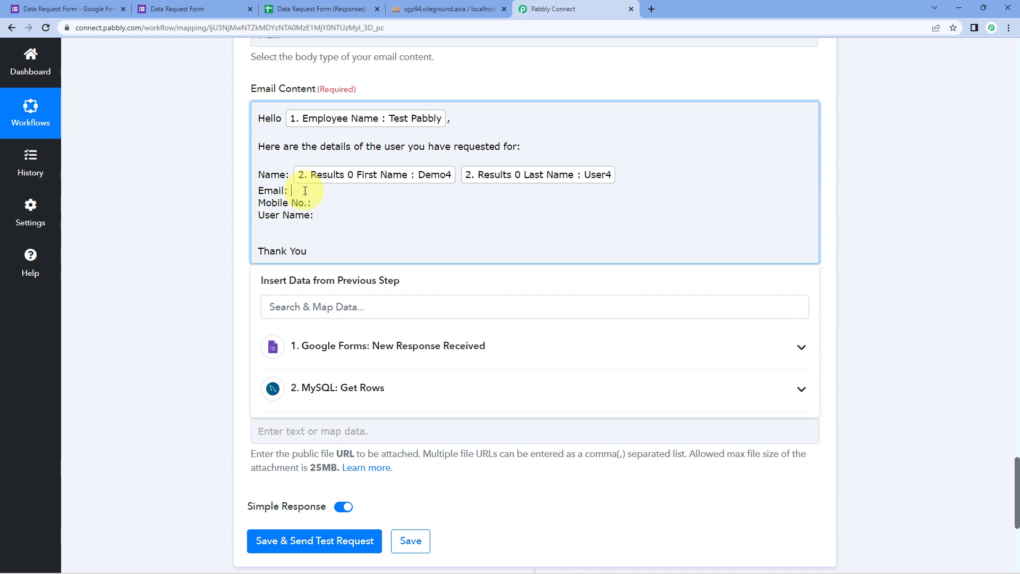
Insert the MySQL Email, Mobileno and UserName fields after their matching labels.
left_click(340, 388)
scroll(345, 487, "down", 1)
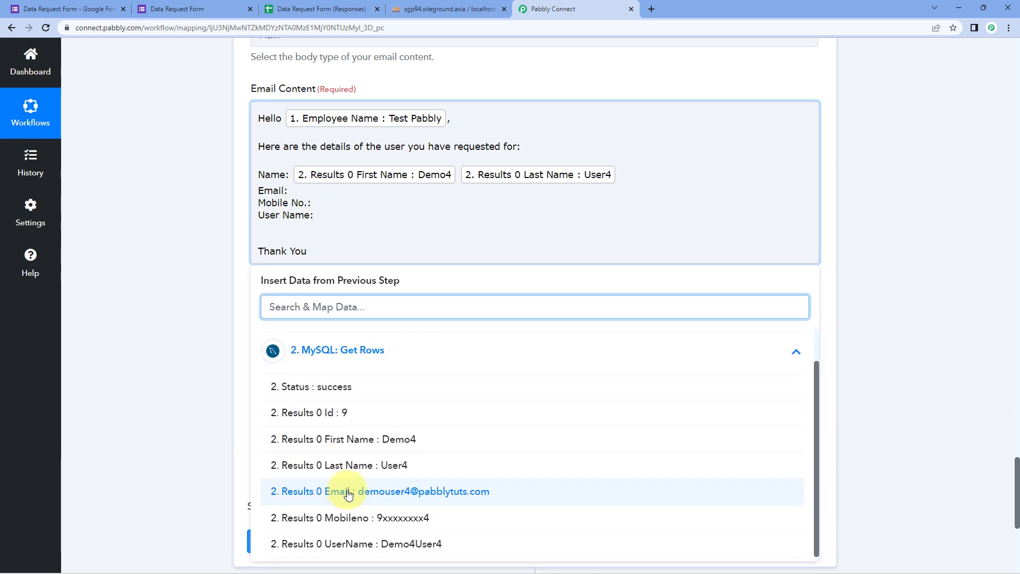
left_click(351, 491)
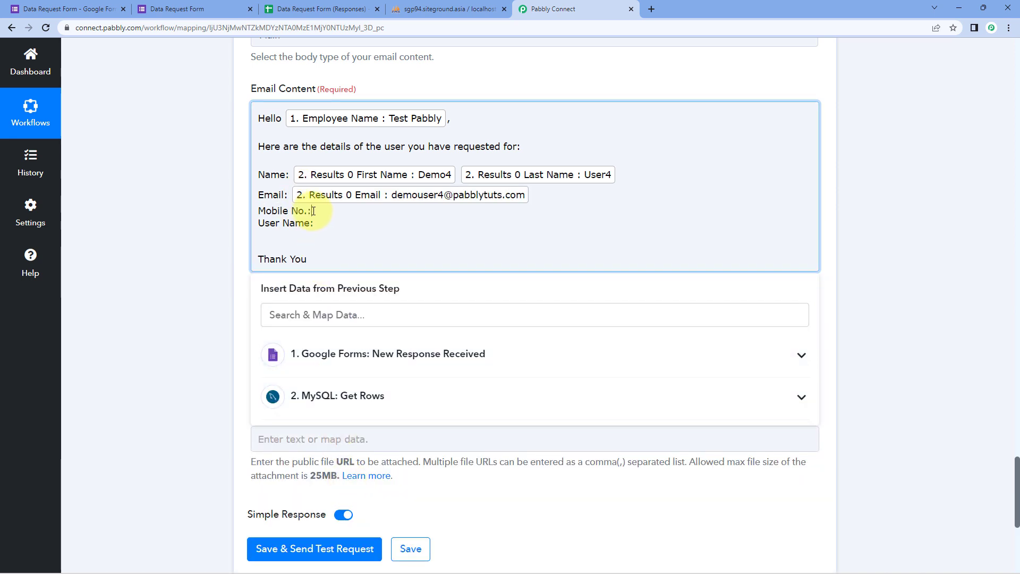
left_click(345, 396)
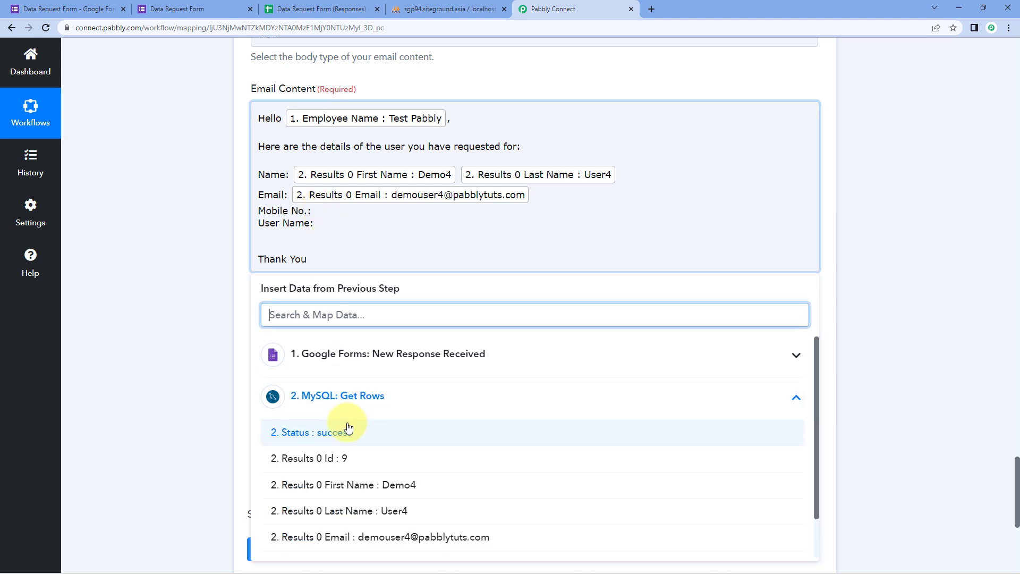
scroll(329, 467, "down", 1)
left_click(379, 517)
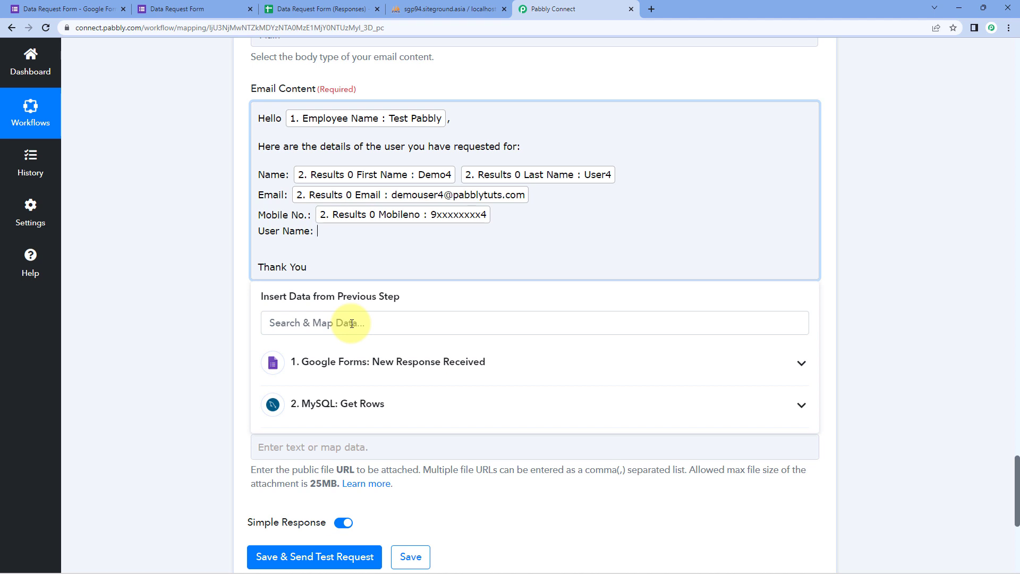
left_click(415, 414)
scroll(409, 425, "down", 1)
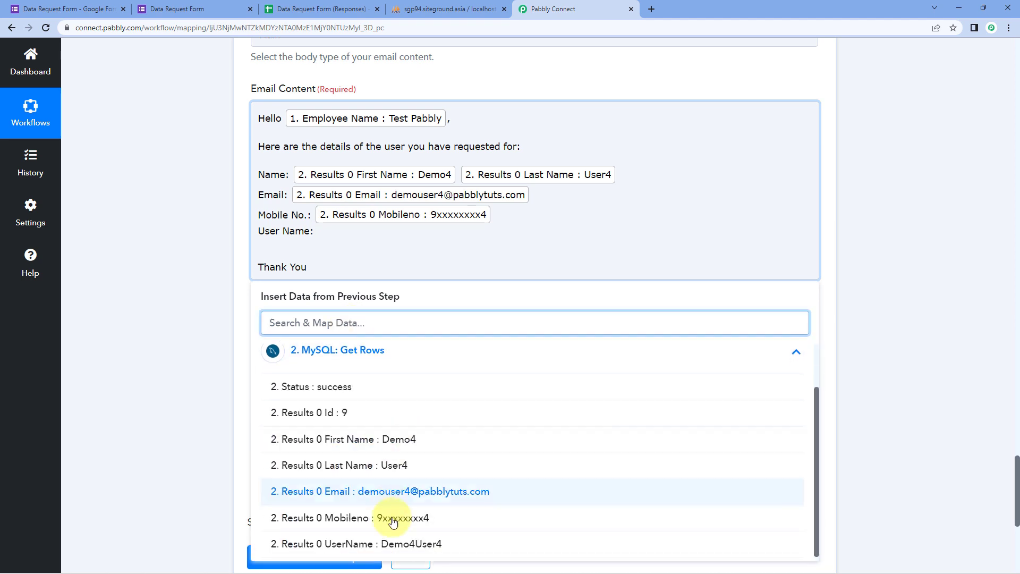
left_click(387, 541)
left_click(198, 234)
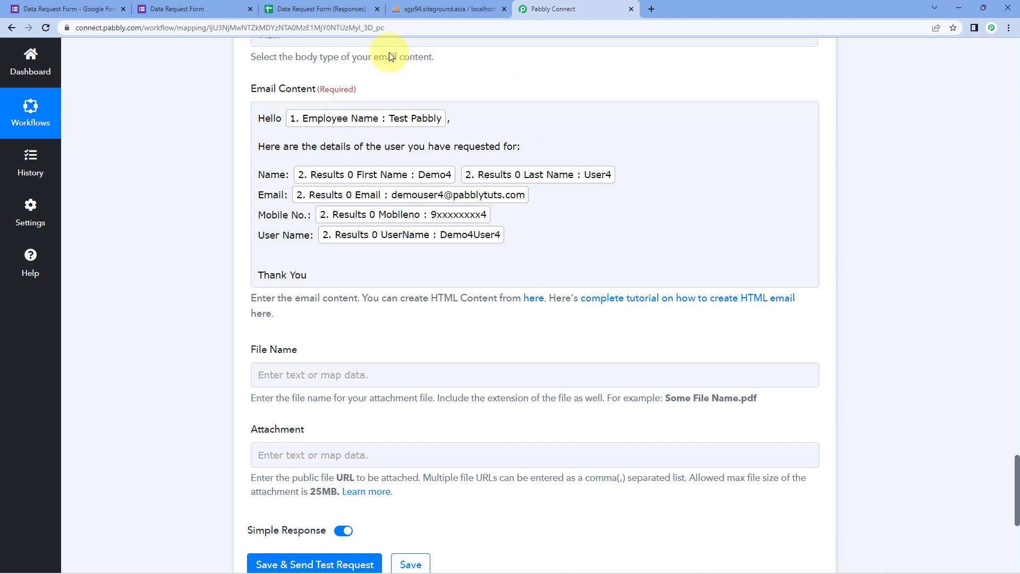
left_click(197, 9)
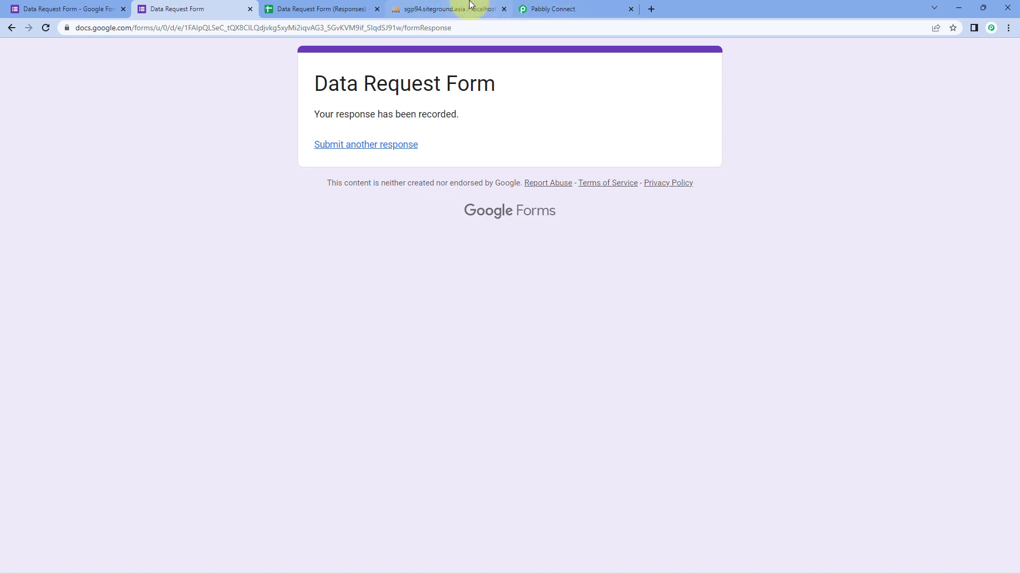
left_click(471, 8)
left_click(591, 7)
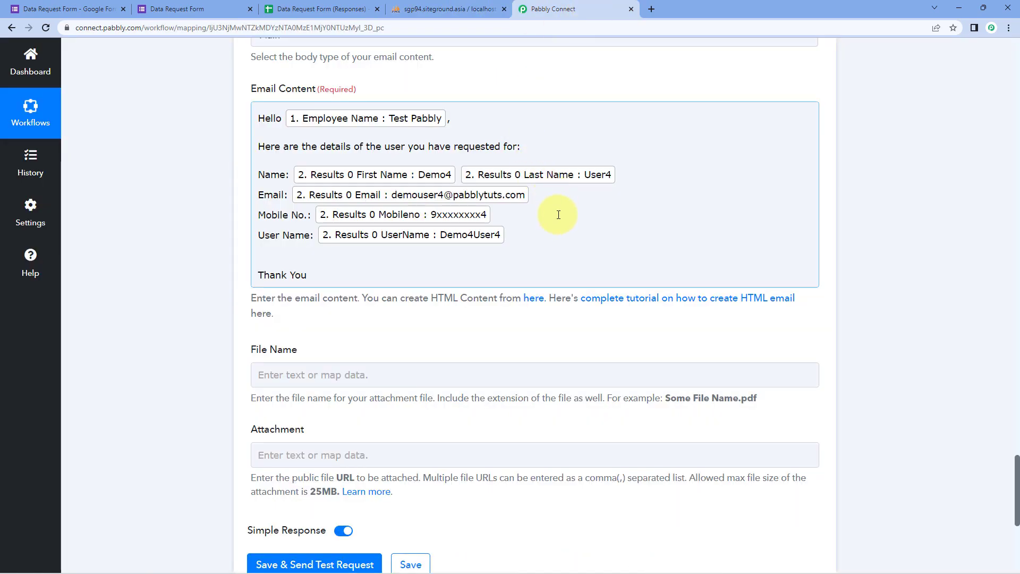
left_click(189, 258)
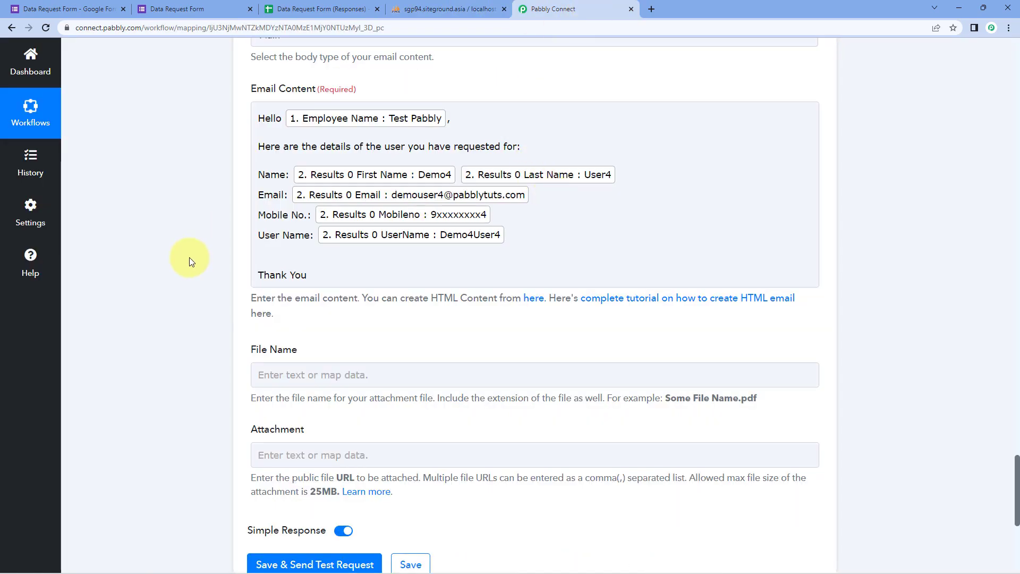
scroll(189, 257, "down", 3)
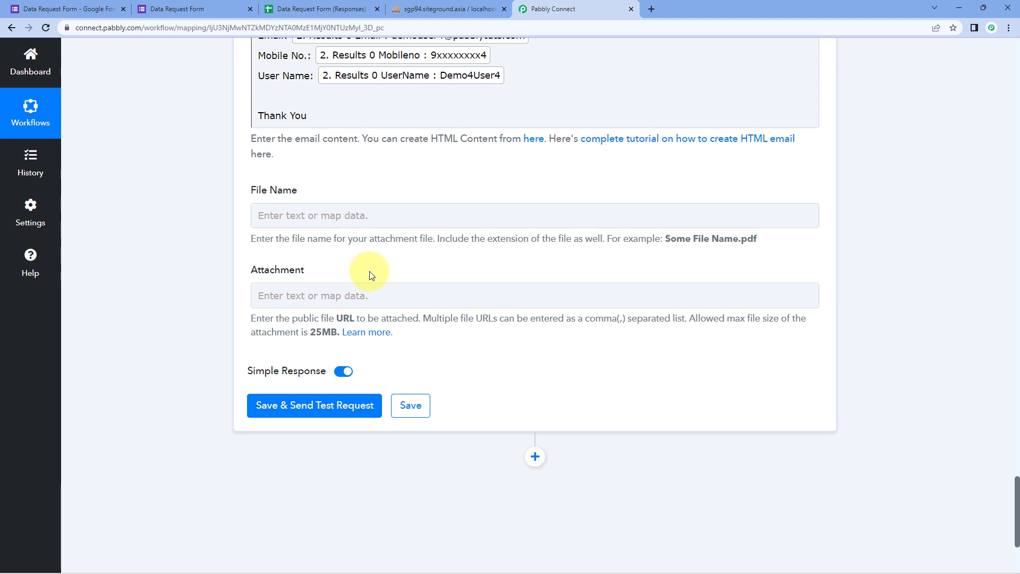
Send a test email from the Gmail step and review the sent response.
left_click(316, 406)
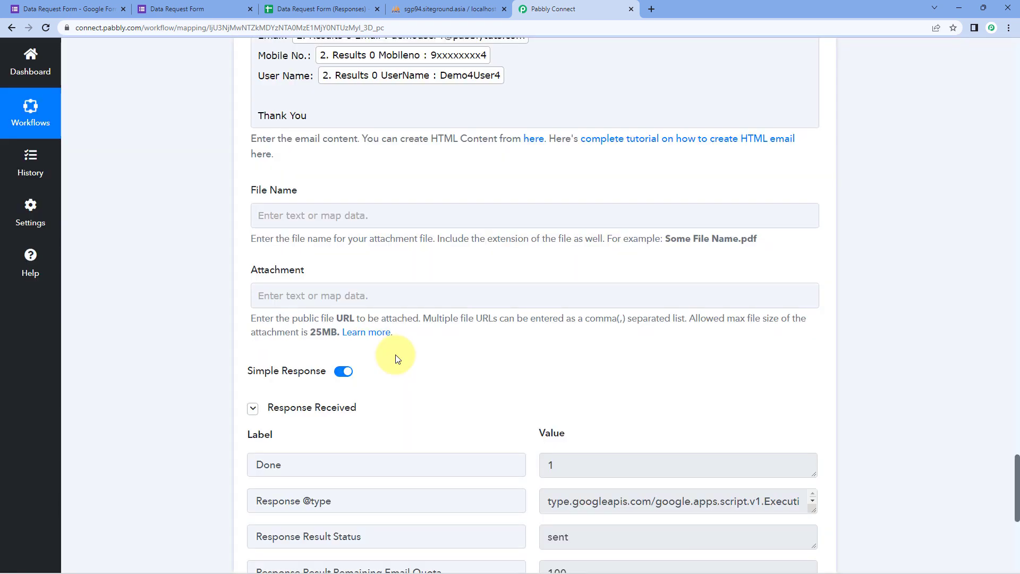
scroll(396, 356, "down", 3)
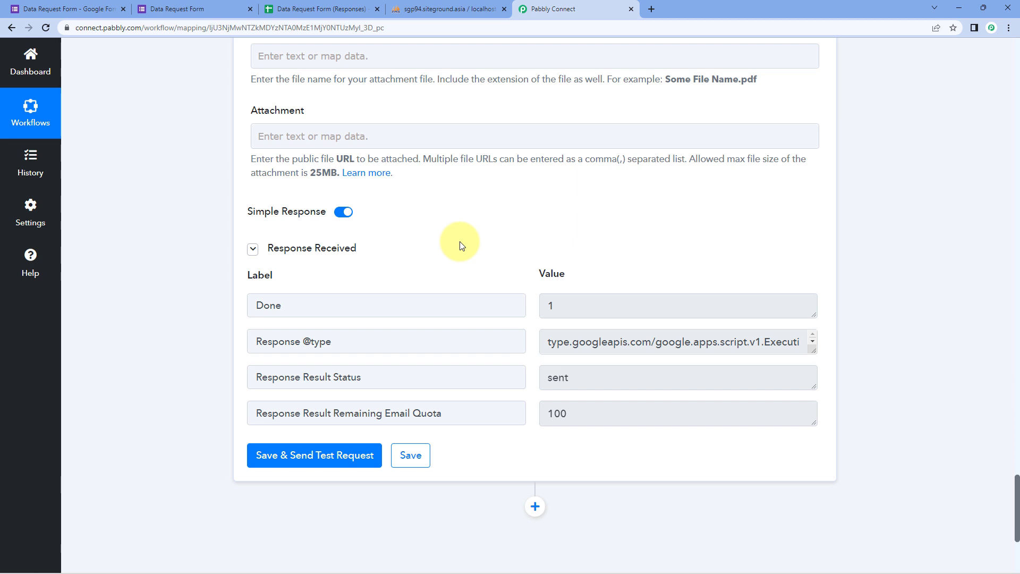
scroll(460, 245, "up", 7)
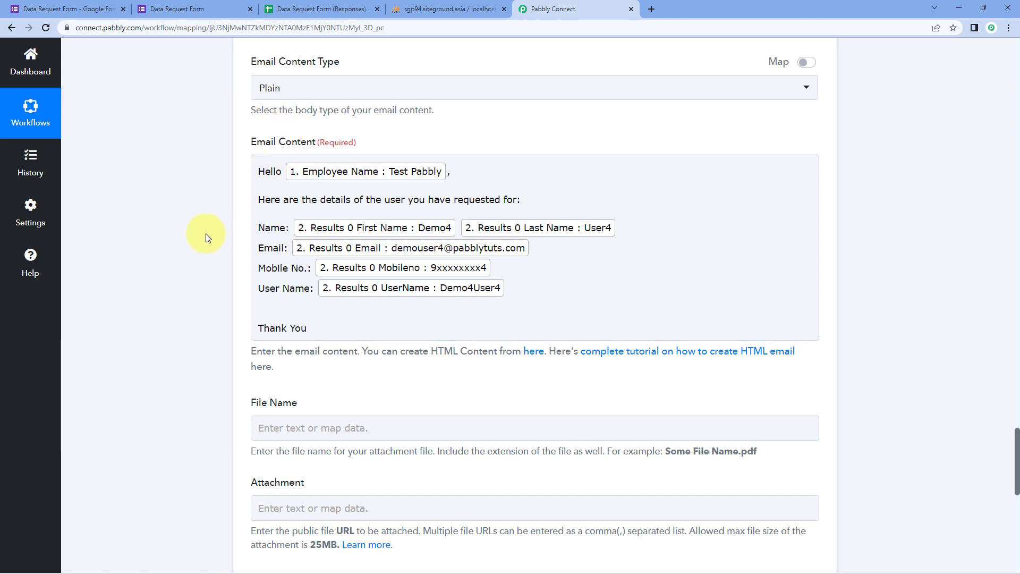
scroll(205, 234, "up", 3)
Open Gmail in a new browser tab alongside the workflow.
left_click(206, 6)
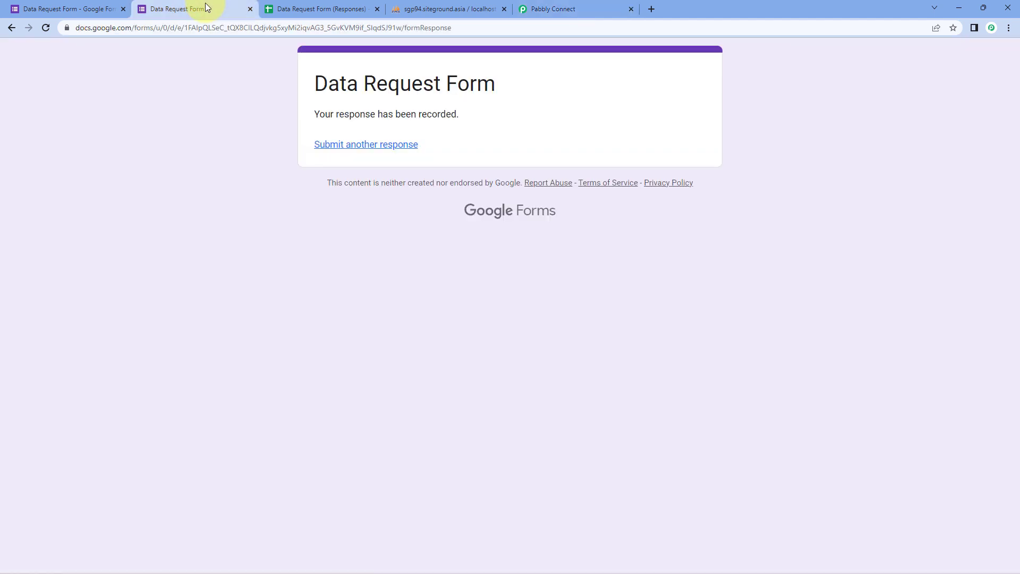
left_click(538, 9)
scroll(234, 284, "up", 5)
scroll(237, 289, "up", 5)
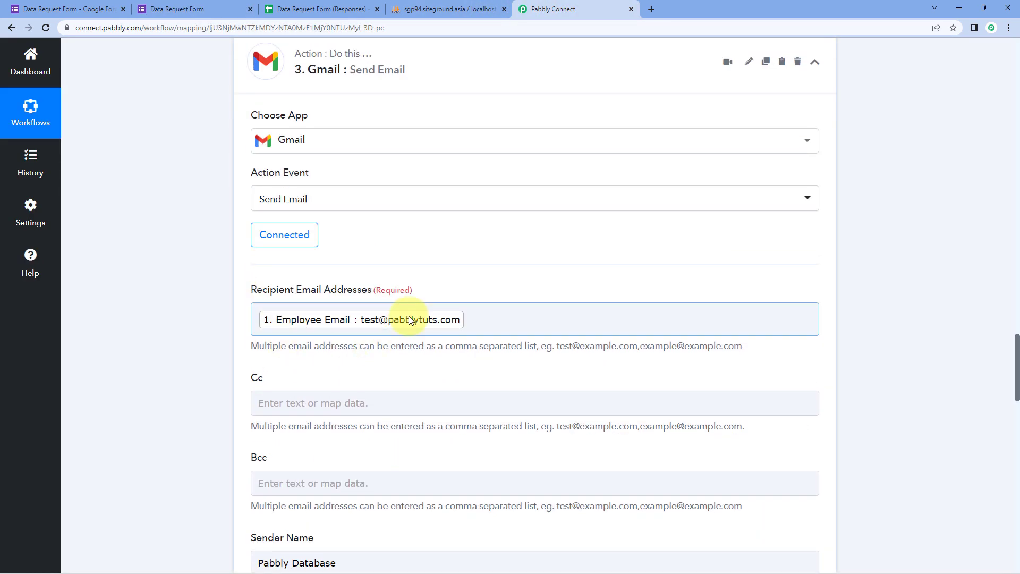
left_click(652, 9)
left_click(886, 58)
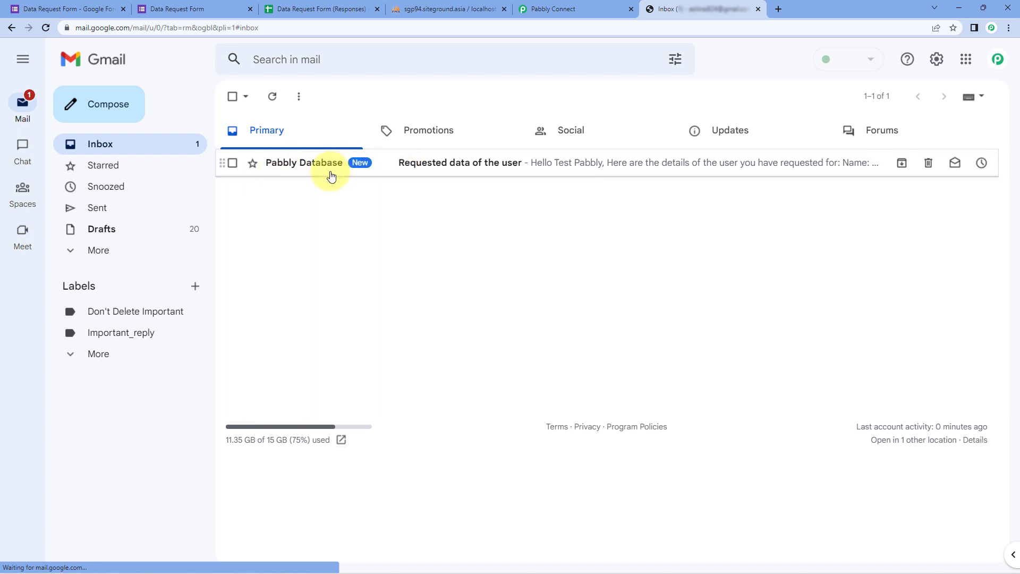
Open the 'Requested data of the user' email and compare it with the Pabbly Database sender setting.
left_click(381, 168)
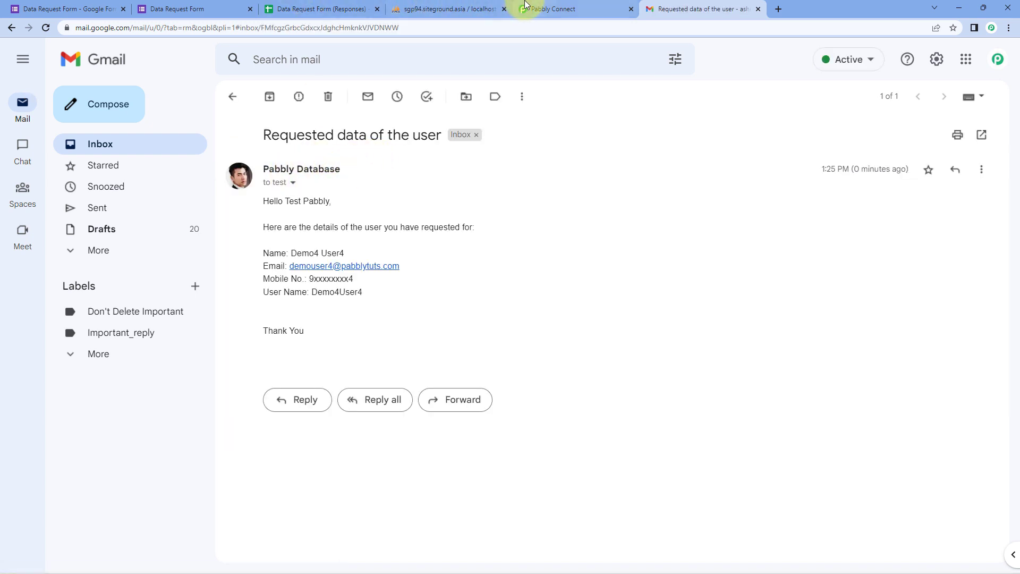
left_click(525, 5)
scroll(371, 247, "down", 6)
left_click(351, 245)
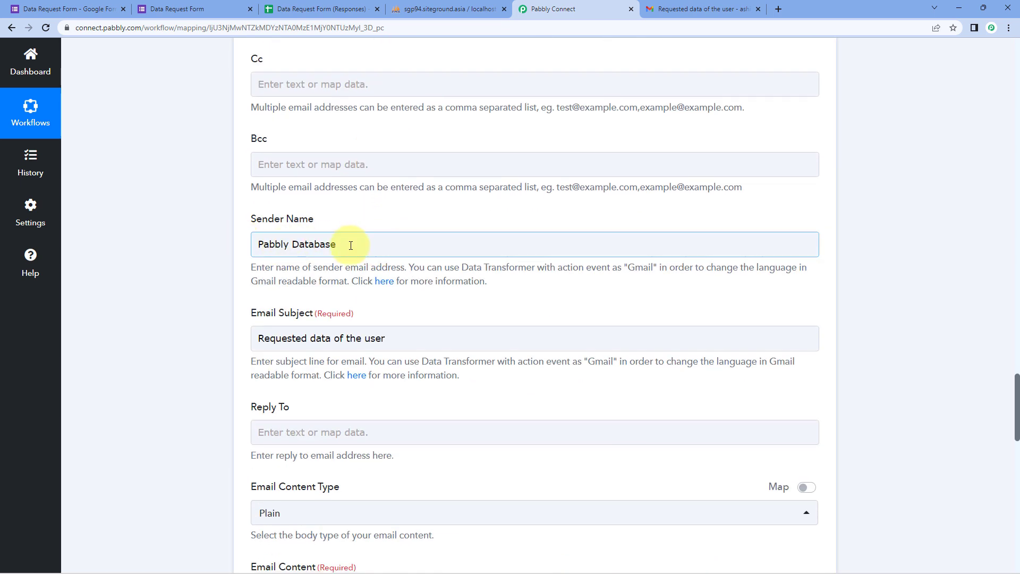
left_click(704, 9)
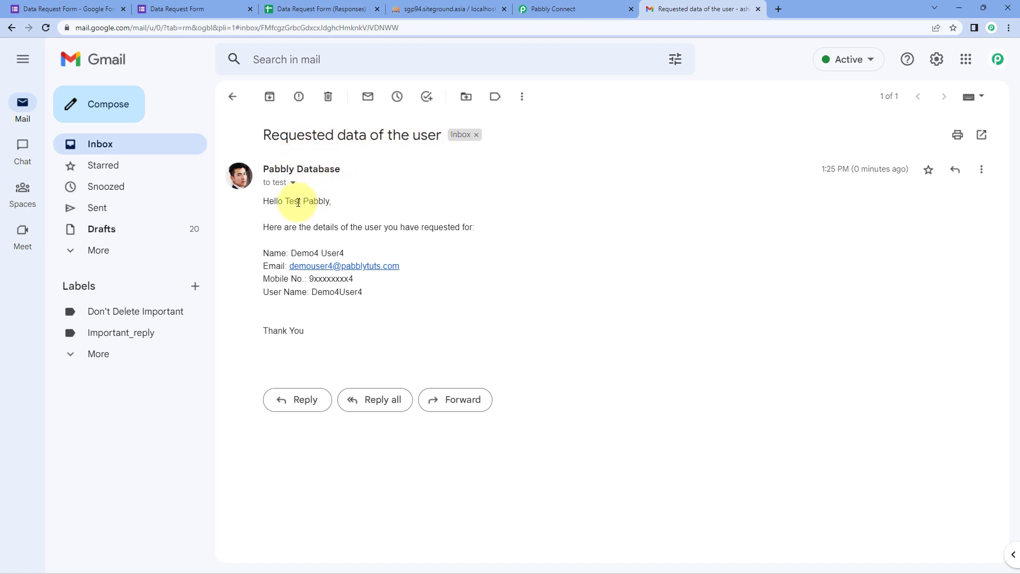
Verify the greeting and Demo4 User4's name, email, mobile number and user name, then return to Pabbly Connect.
left_click_drag(285, 201, 333, 205)
left_click(183, 8)
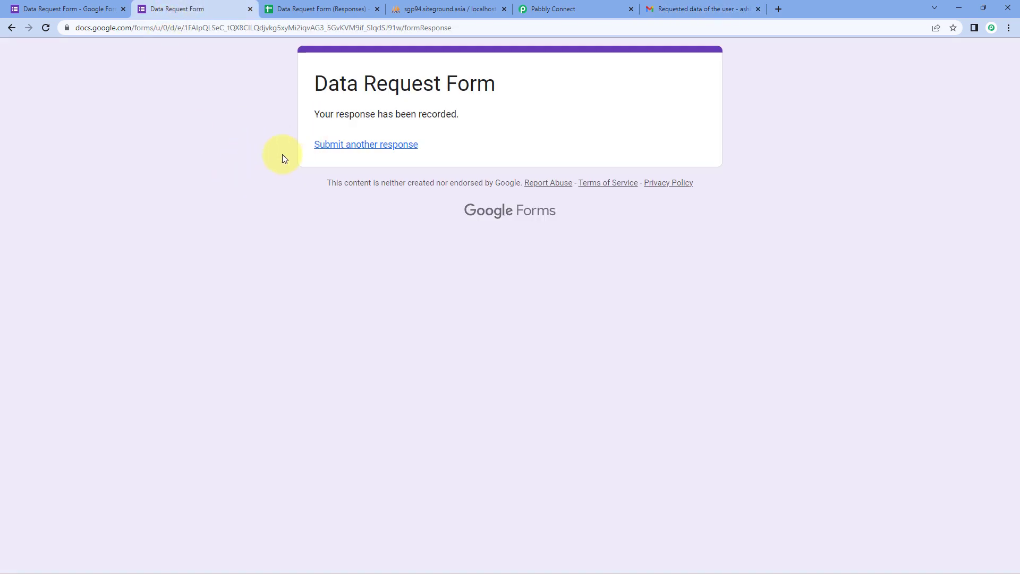
left_click(686, 8)
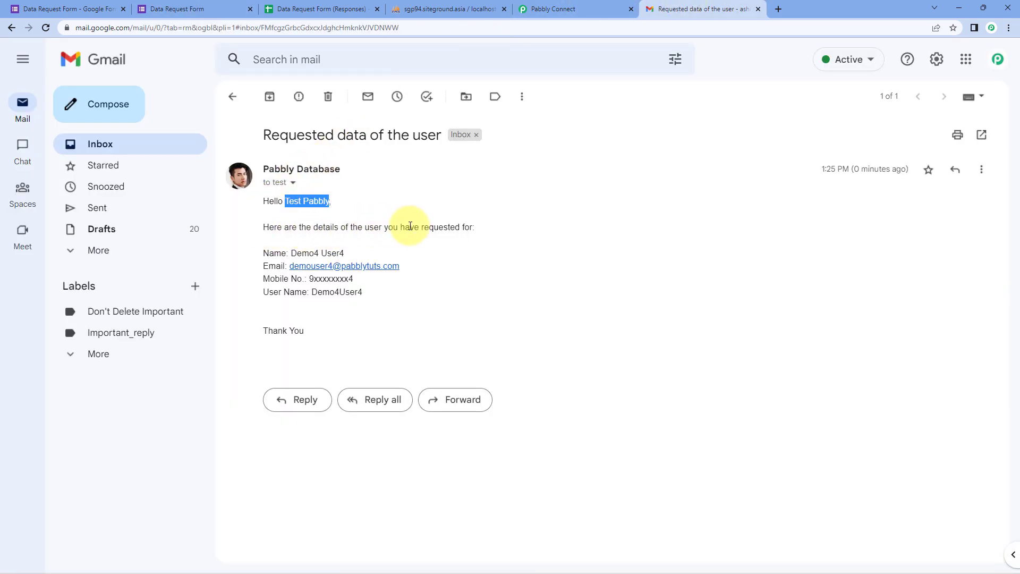
left_click_drag(352, 249, 282, 250)
left_click_drag(412, 265, 293, 266)
left_click_drag(364, 280, 311, 278)
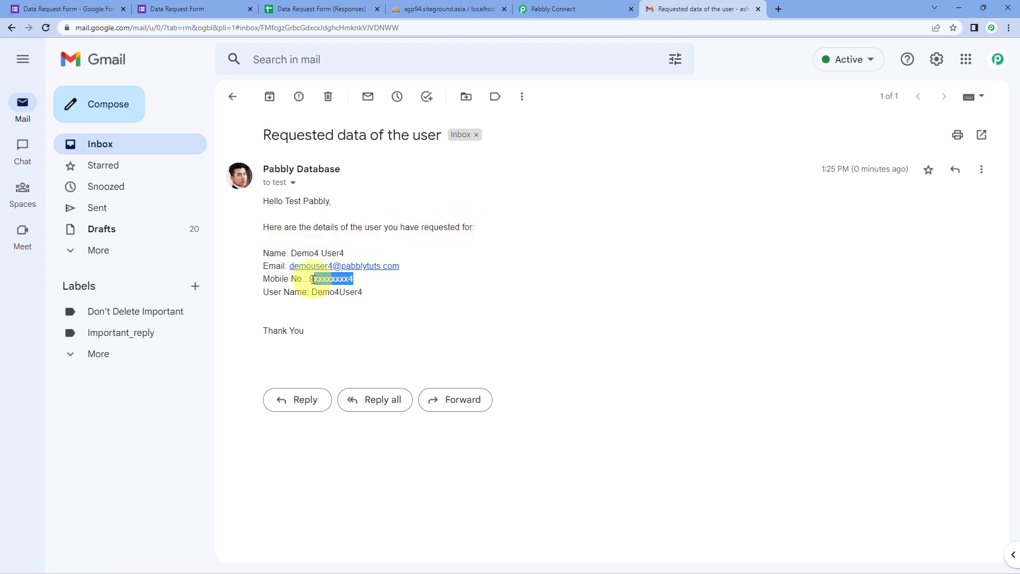
left_click_drag(369, 294, 312, 291)
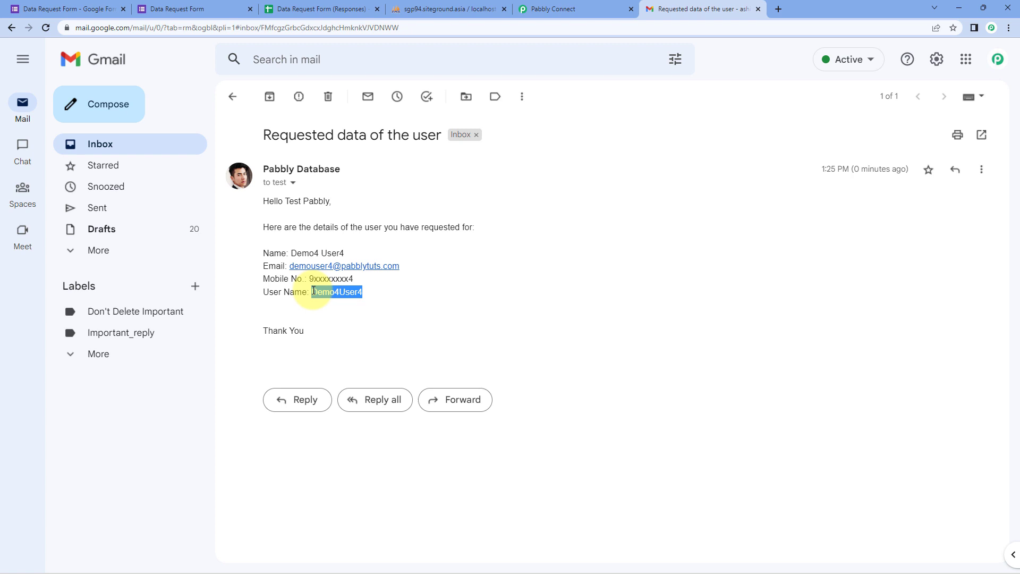
left_click(379, 312)
left_click(547, 8)
scroll(882, 231, "up", 10)
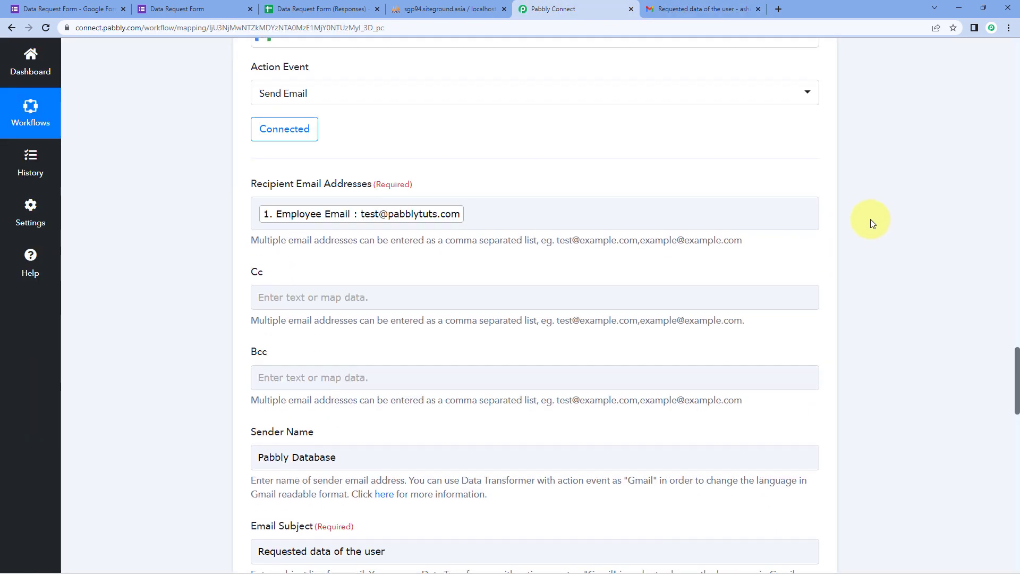
Collapse the Gmail and MySQL Get Rows steps and bring up the blank Data Request Form.
left_click(818, 326)
scroll(831, 251, "up", 15)
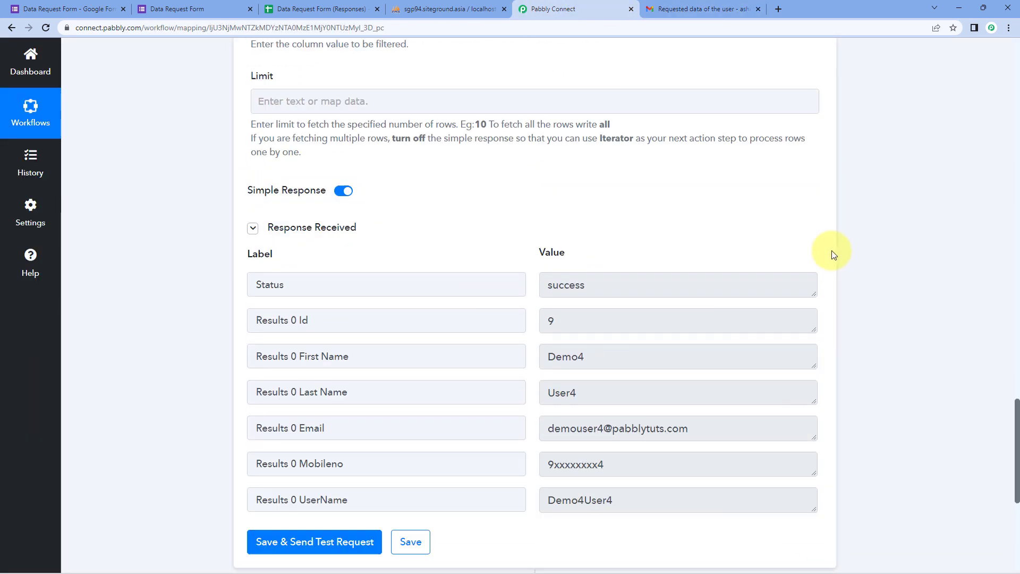
scroll(832, 248, "up", 6)
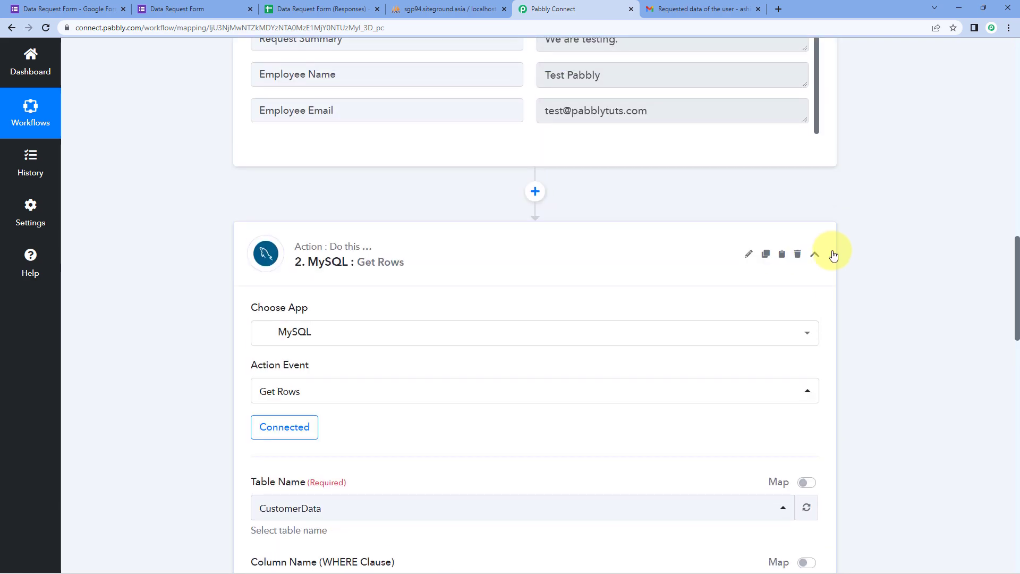
left_click(830, 253)
scroll(832, 159, "up", 4)
scroll(833, 166, "up", 10)
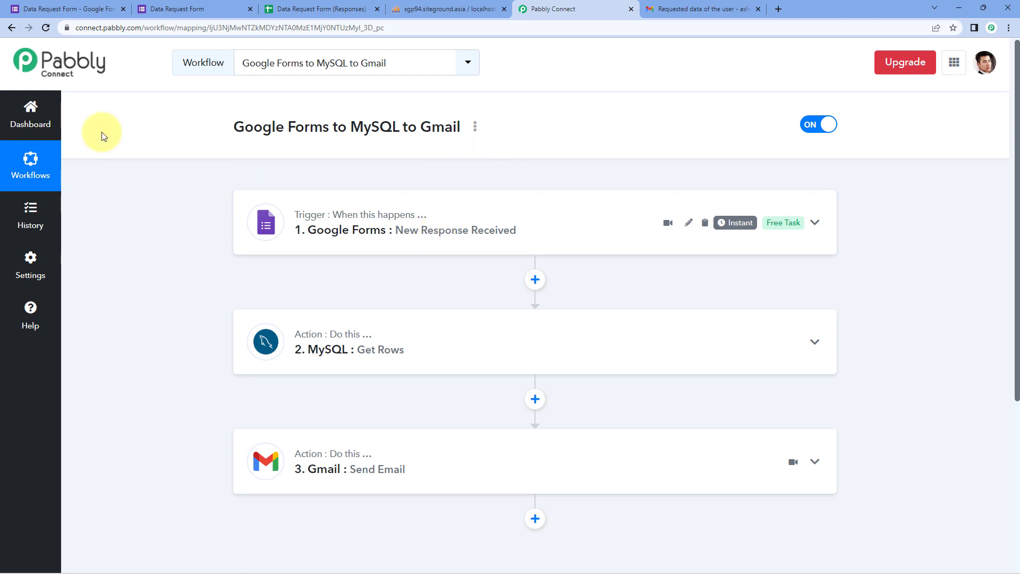
left_click(178, 9)
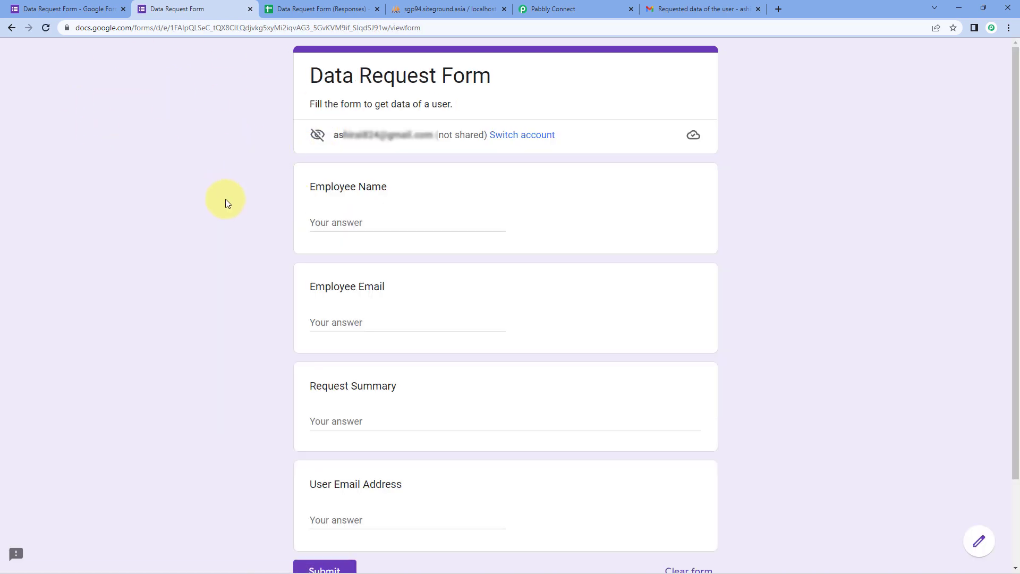
Enter Employee Name 'Test Pabbly' and the test employee email address in the form.
left_click(360, 222)
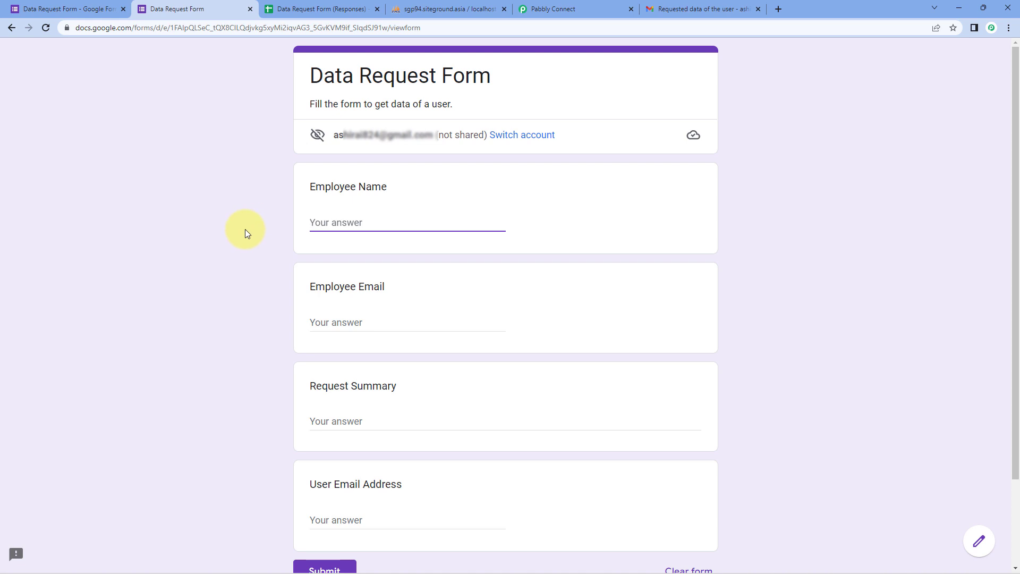
type("Test")
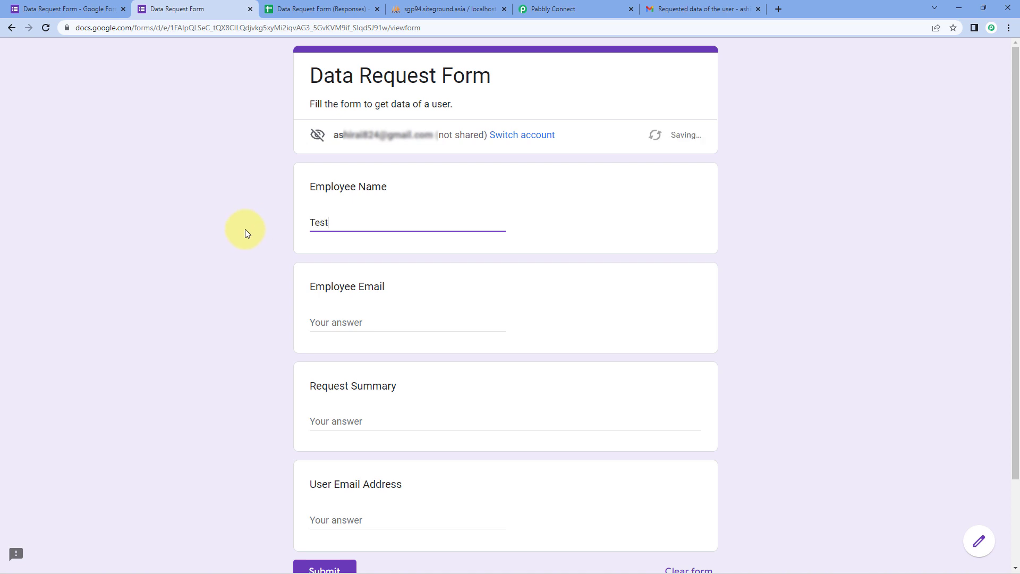
type(" pabbly")
left_click(335, 222)
key("BackSpace")
type("P")
key("Tab")
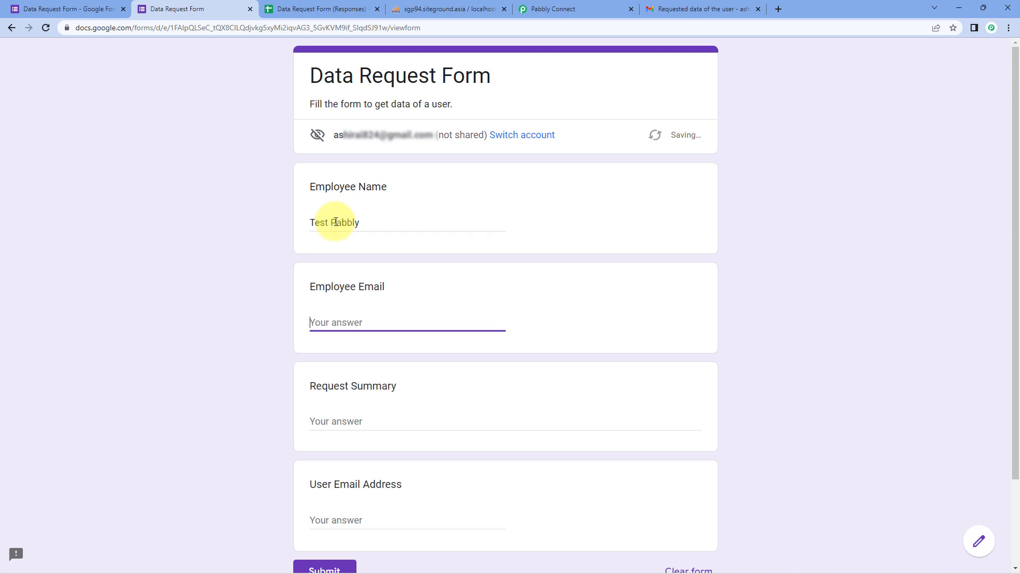
Enter 'Real-Time Test' as the request summary and switch to the phpMyAdmin CustomerData table.
scroll(334, 372, "down", 1)
scroll(335, 378, "down", 1)
left_click(376, 318)
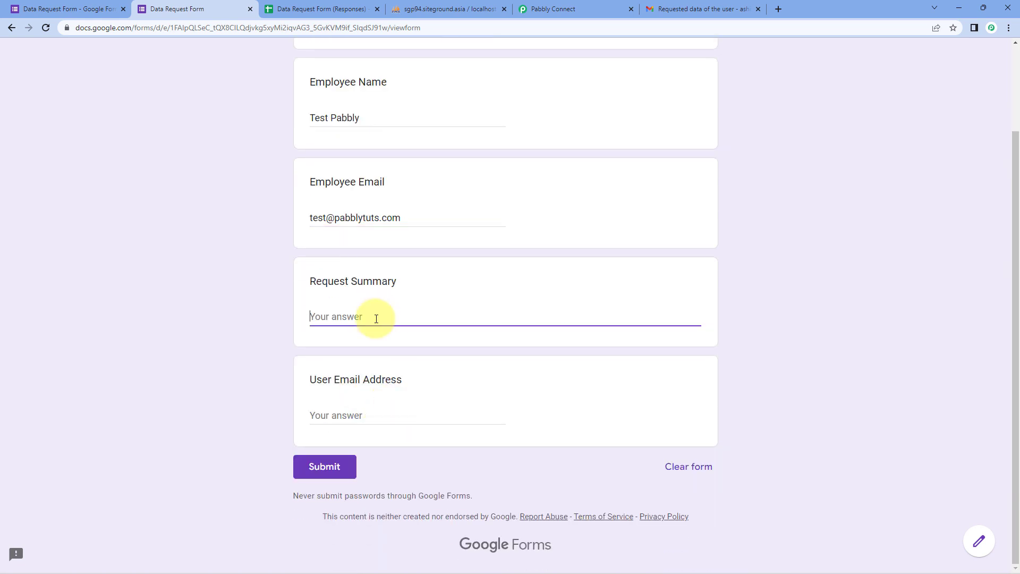
type("Real-Time Test")
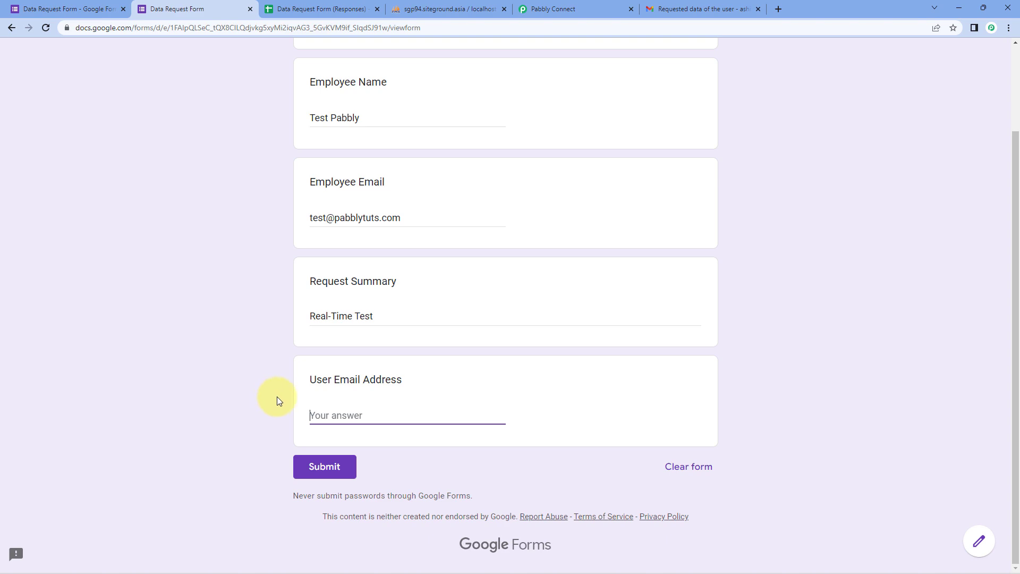
left_click(469, 8)
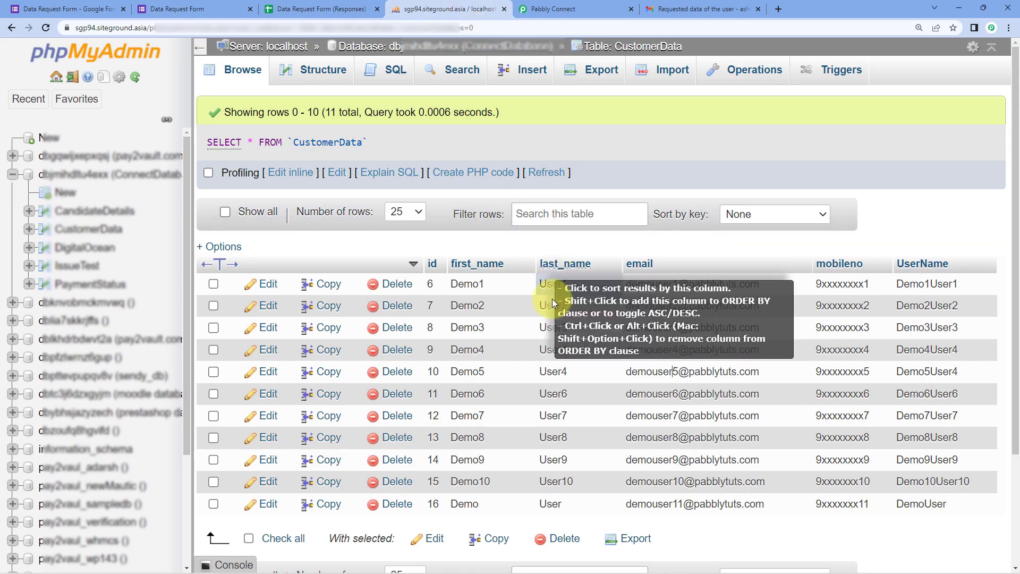
Copy the Demo9 user's email address from the CustomerData table without editing it.
scroll(562, 318, "down", 1)
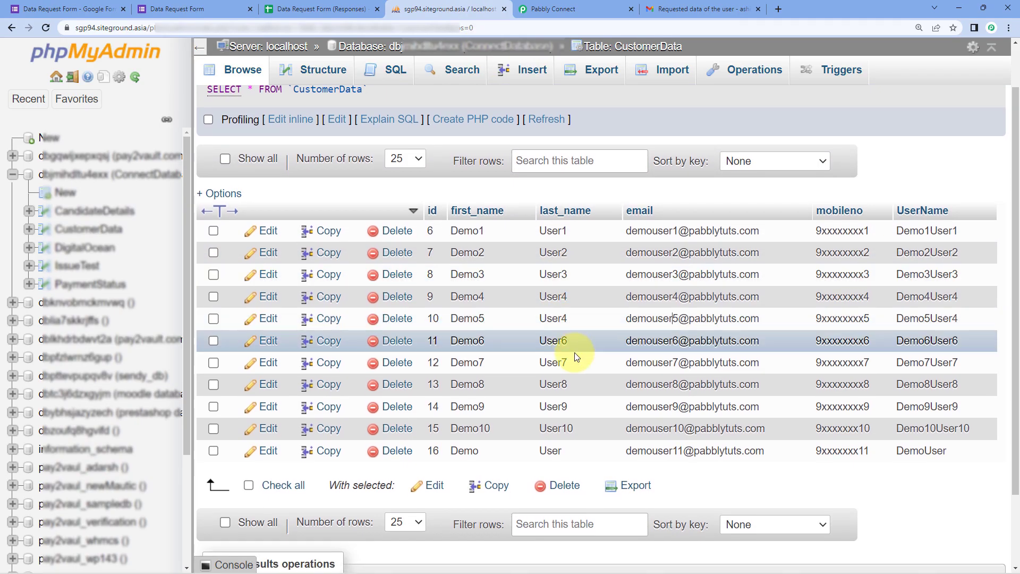
double_click(627, 407)
left_click_drag(626, 406, 779, 408)
right_click(779, 408)
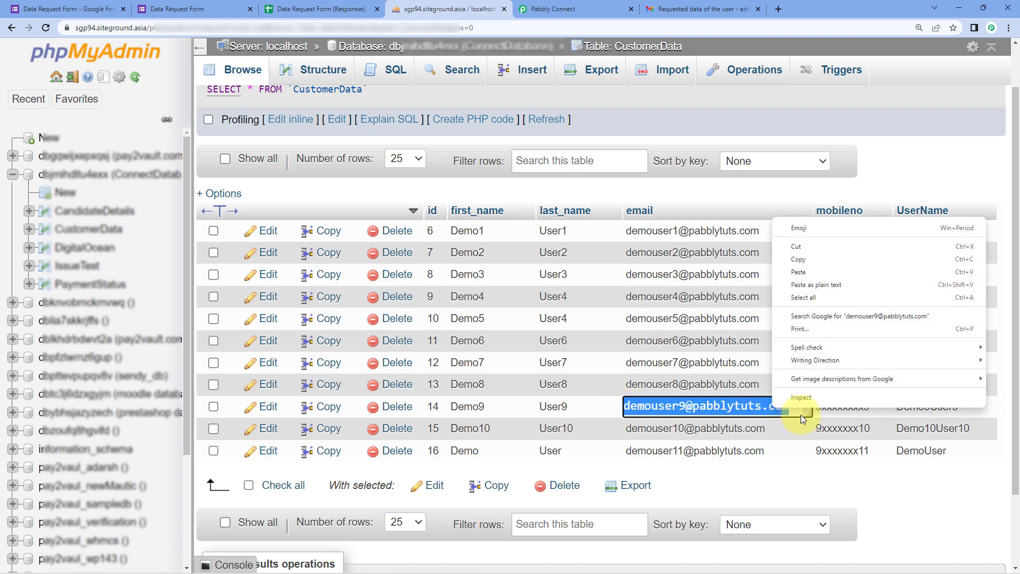
left_click(802, 259)
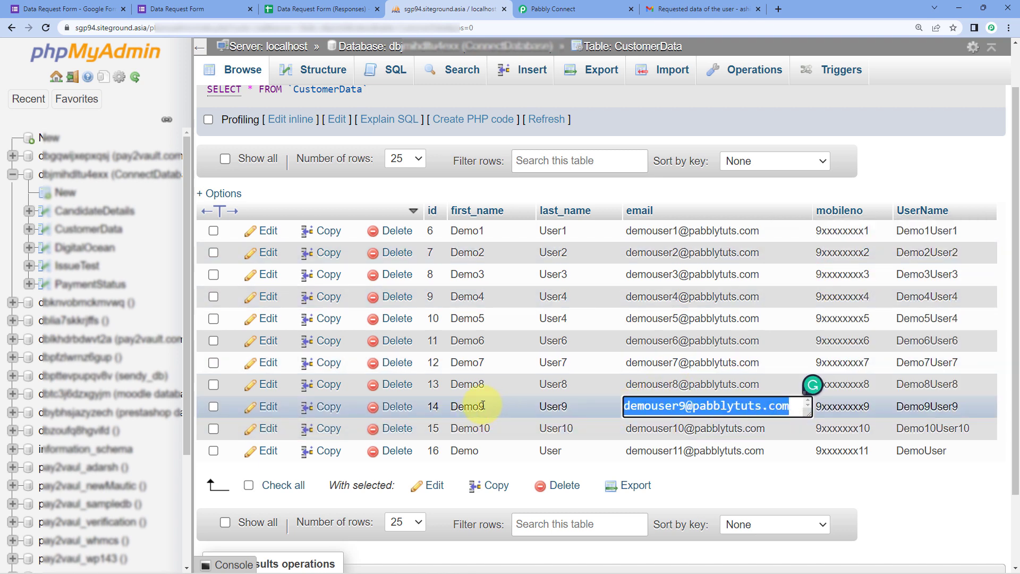
left_click(566, 405)
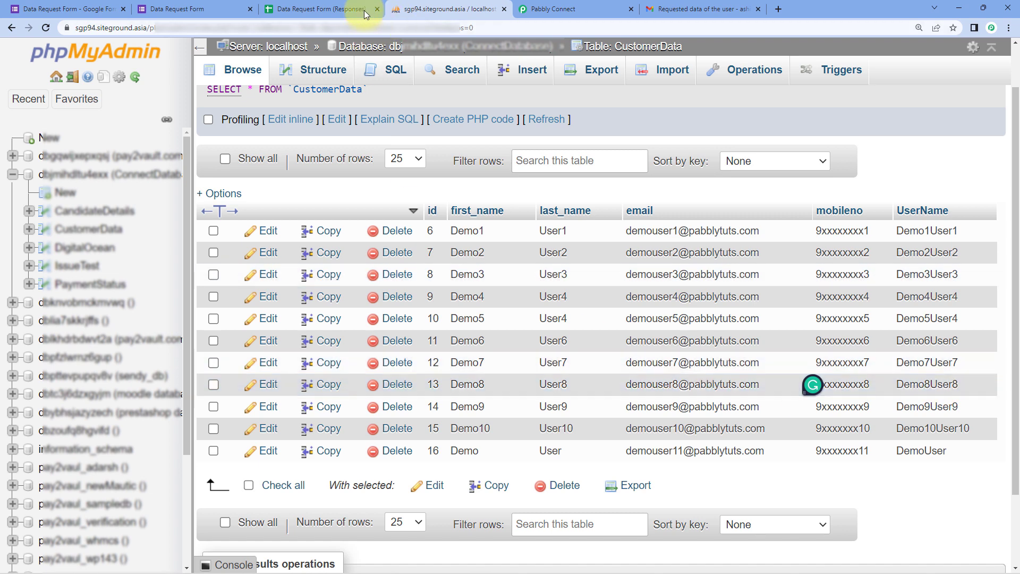
left_click(228, 5)
Paste Demo9's email as User Email Address, submit, and confirm the new row 3 response.
right_click(343, 413)
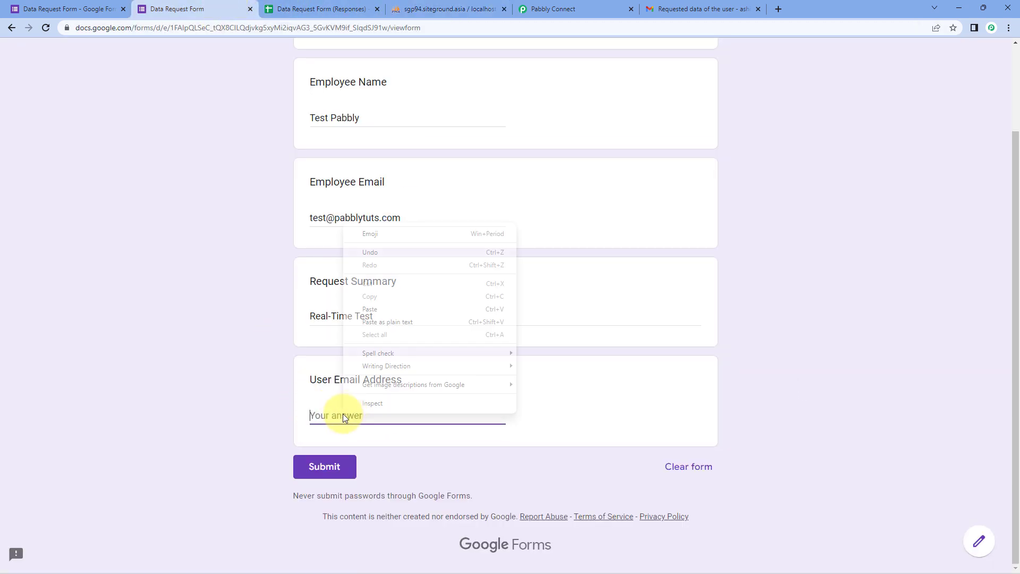
left_click(366, 320)
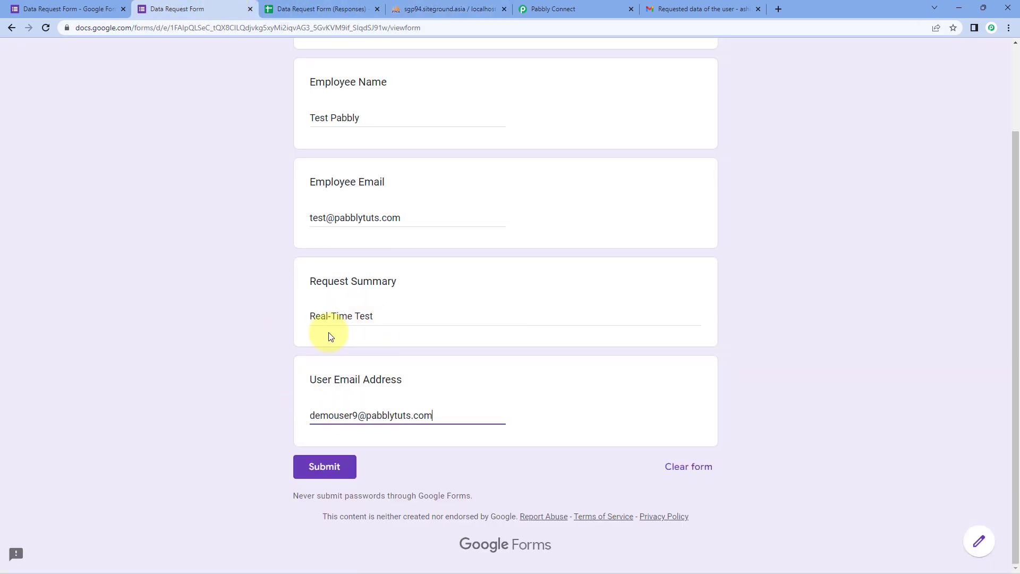
left_click(322, 477)
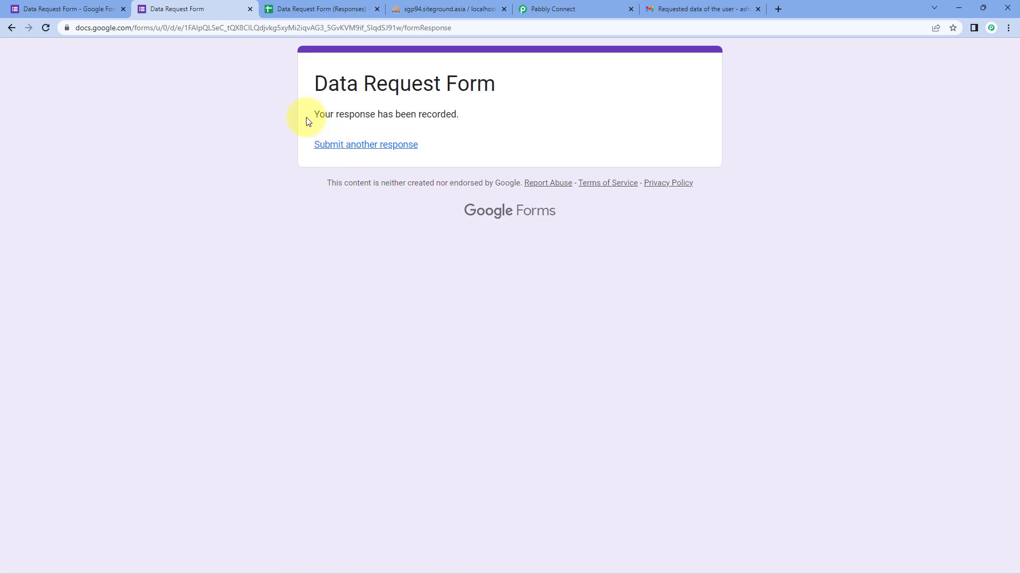
left_click(289, 8)
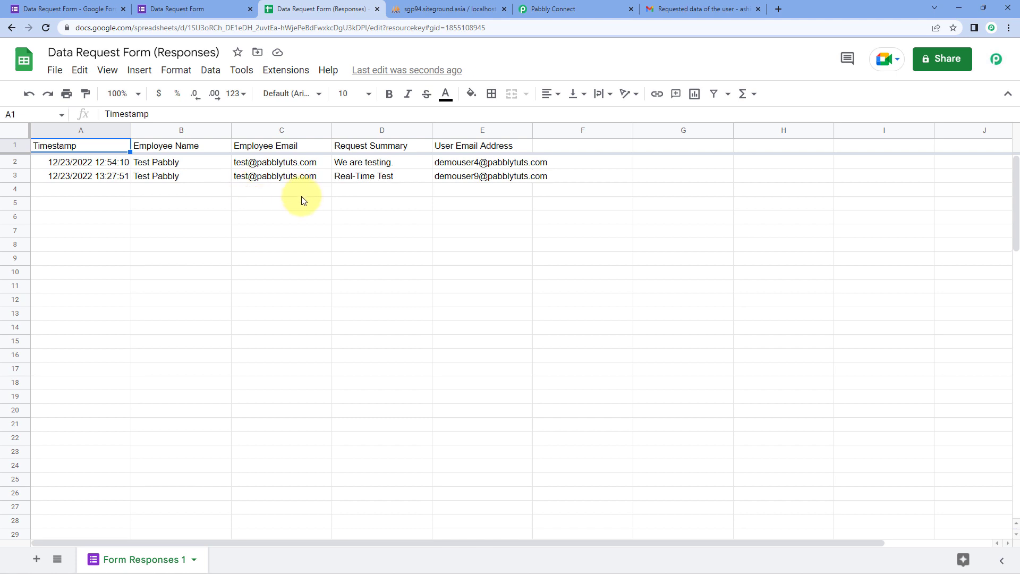
left_click(214, 8)
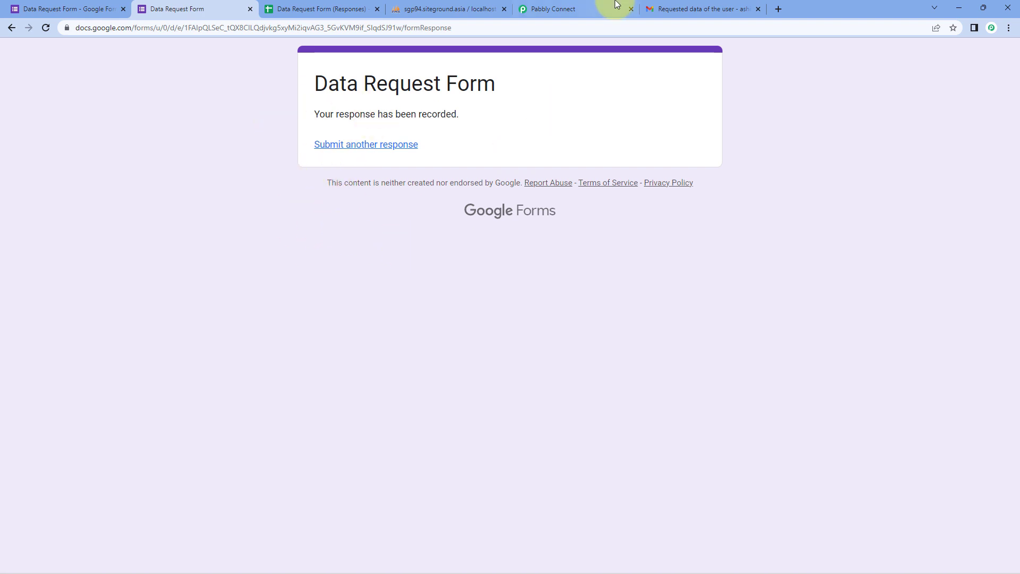
left_click(684, 9)
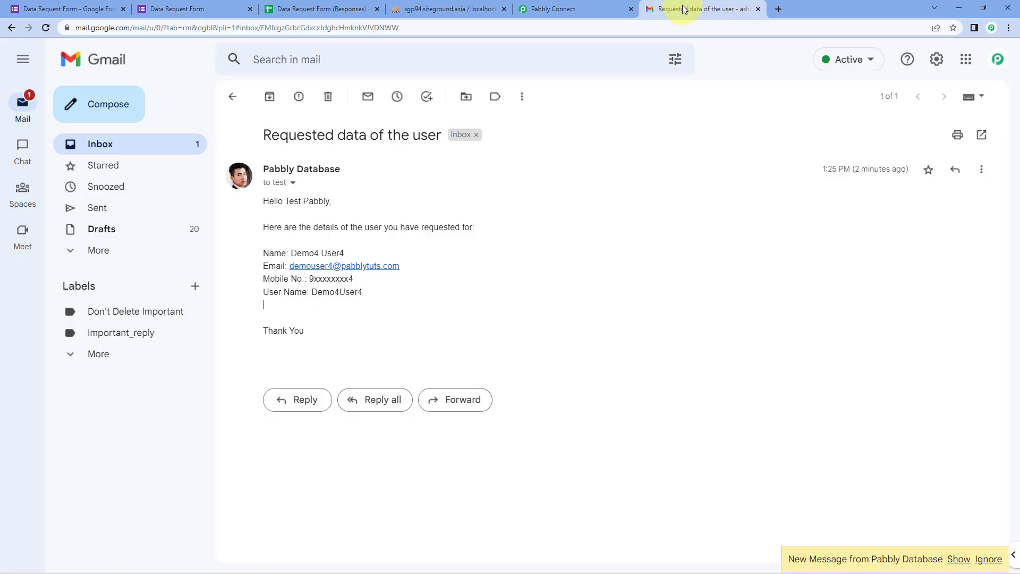
Open the 'Requested data of the user' email and highlight the user's name in it.
left_click(231, 97)
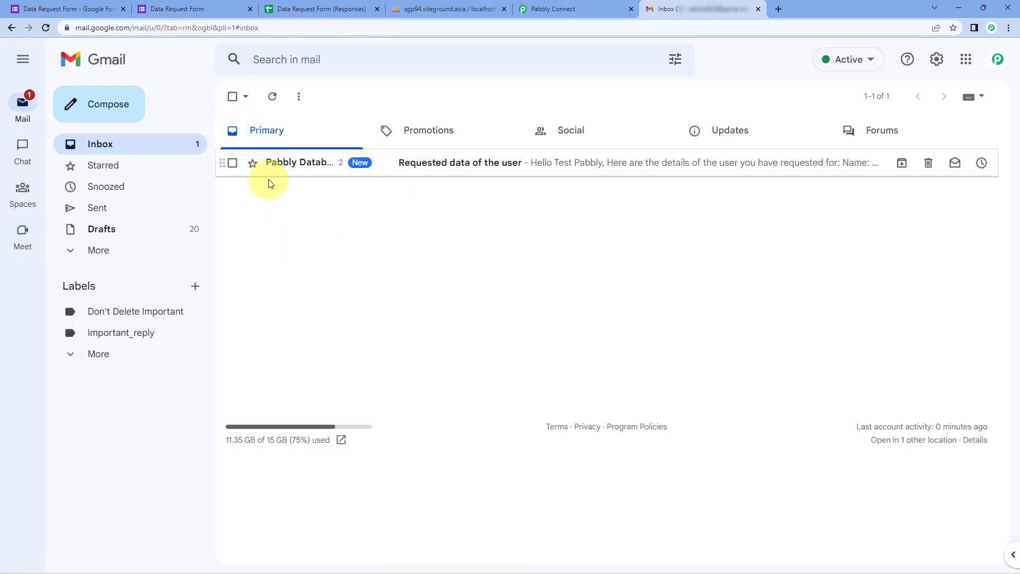
left_click(456, 172)
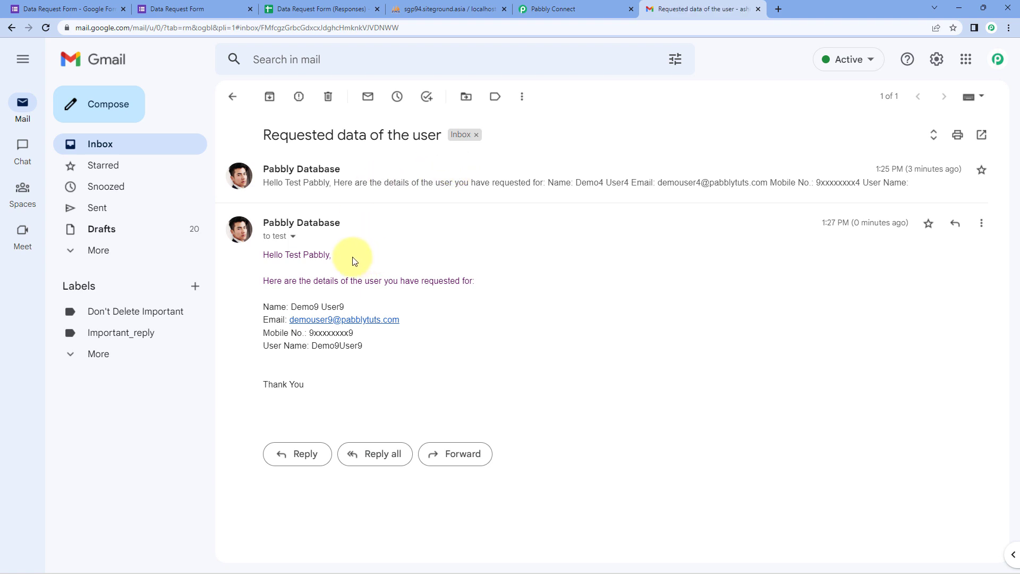
left_click_drag(283, 260, 332, 257)
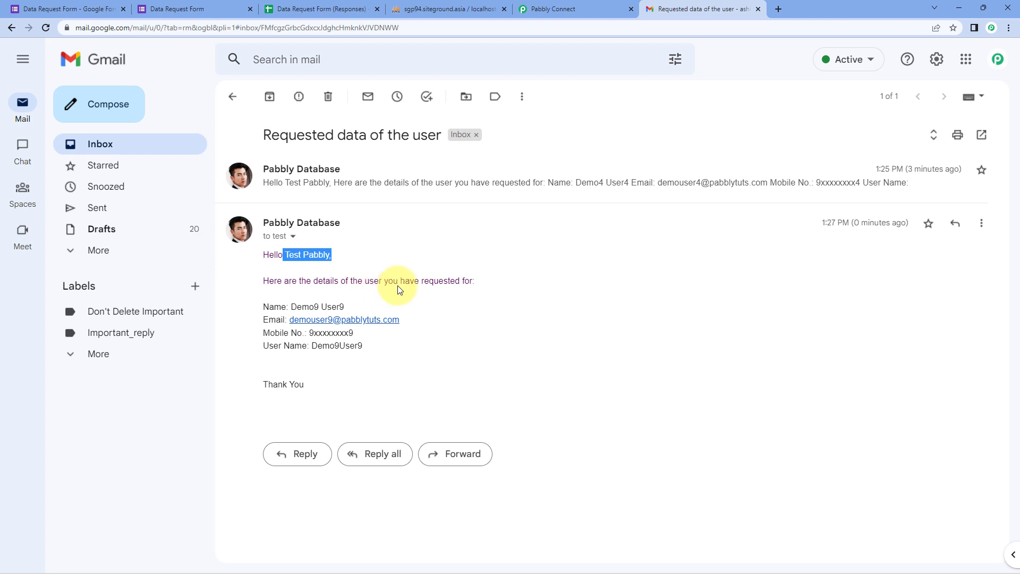
left_click(291, 307)
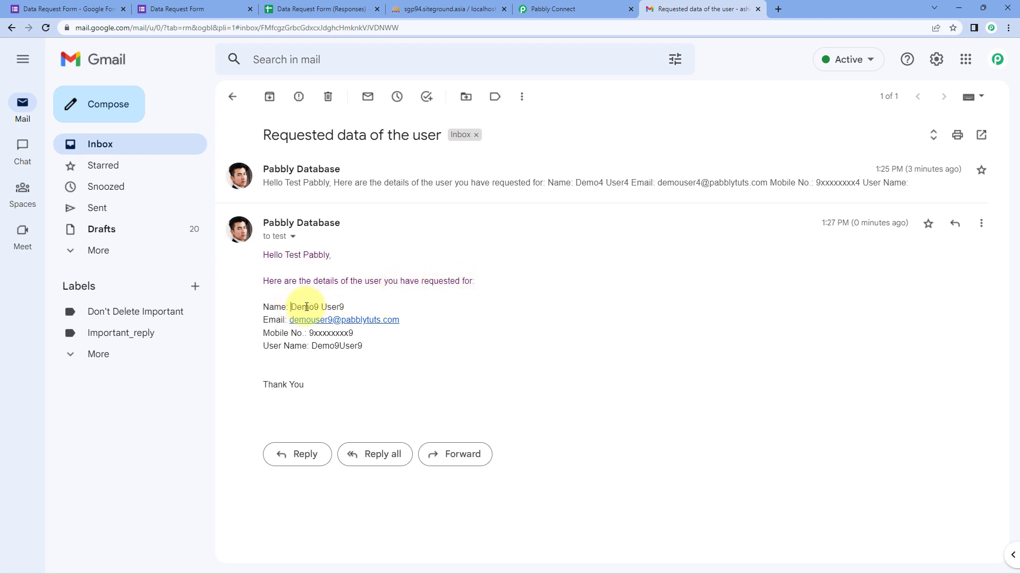
left_click_drag(291, 307, 348, 307)
Check the emailed address, mobile number and username against the CustomerData table in phpMyAdmin.
left_click_drag(407, 320, 291, 324)
left_click(352, 333)
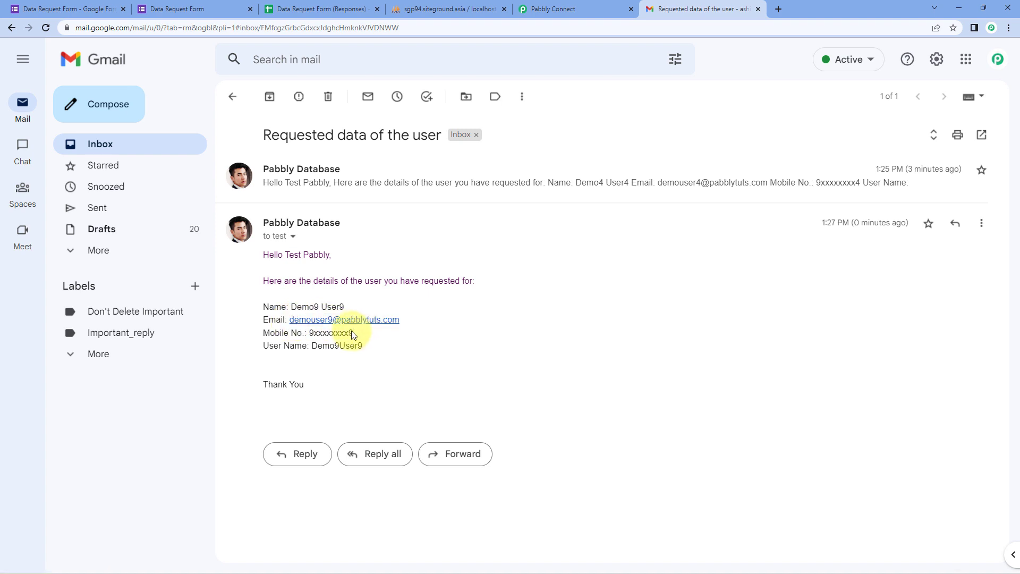
left_click_drag(352, 333, 307, 333)
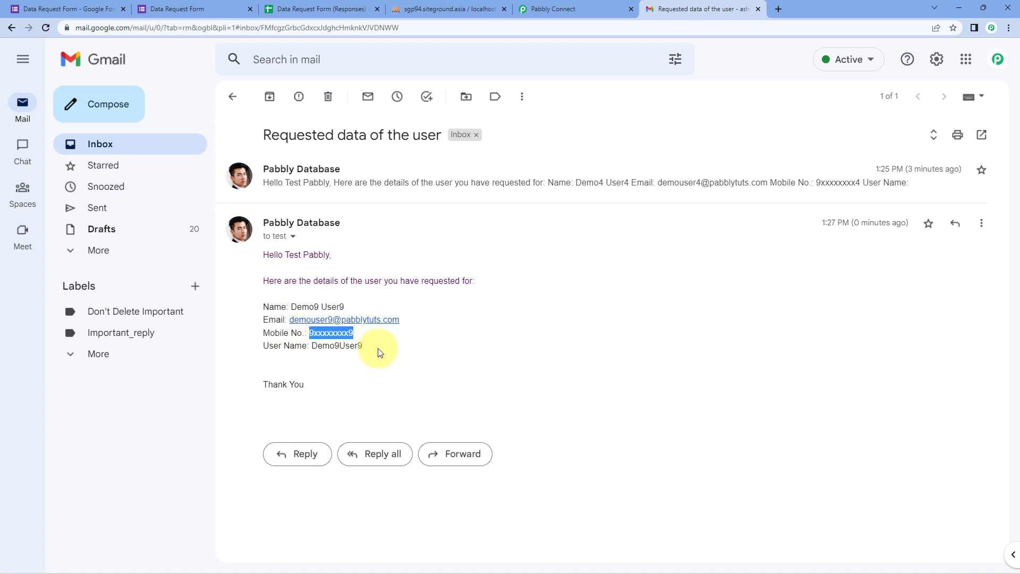
left_click_drag(380, 353, 319, 356)
left_click(435, 8)
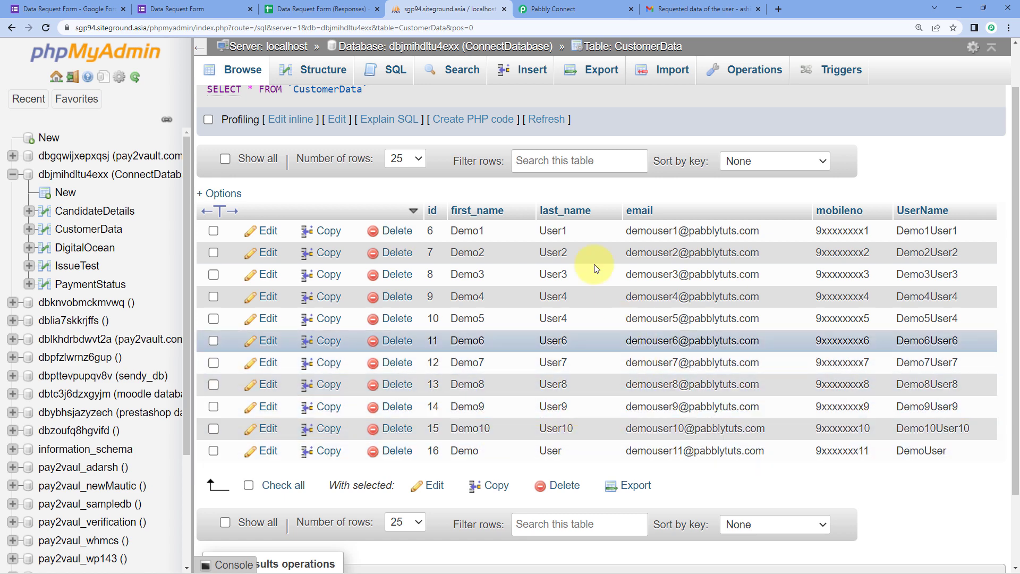
left_click(685, 6)
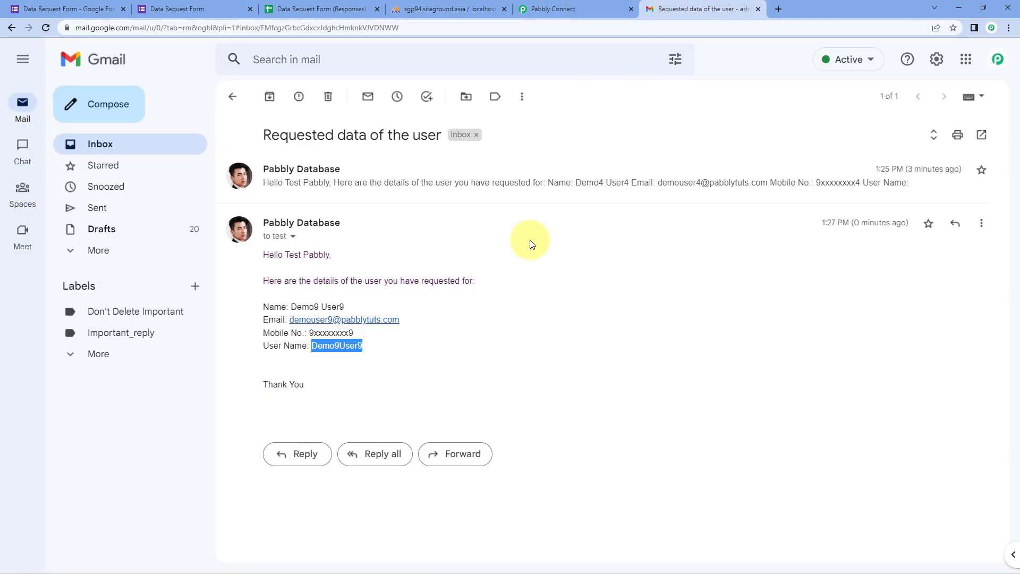
left_click(567, 7)
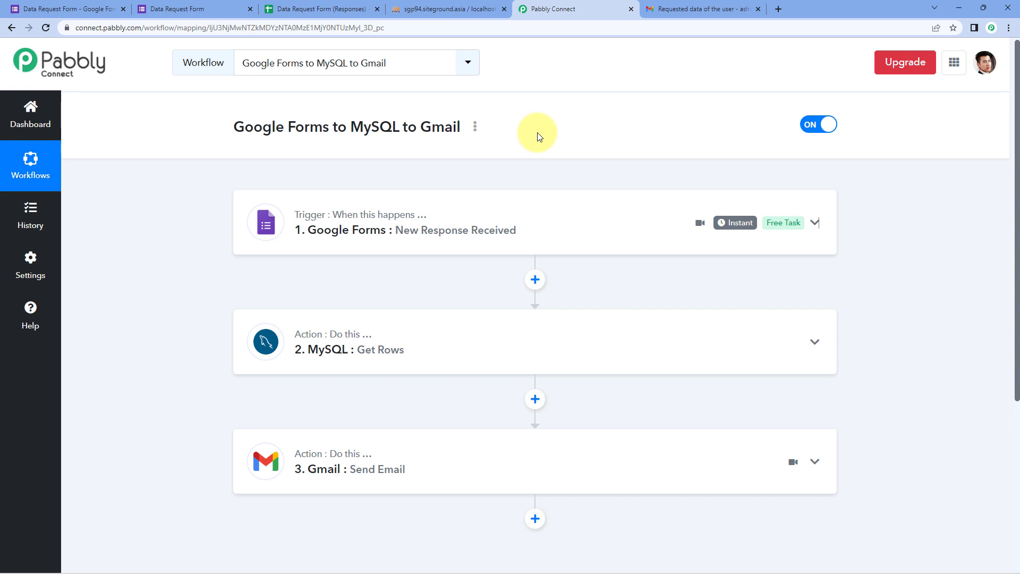